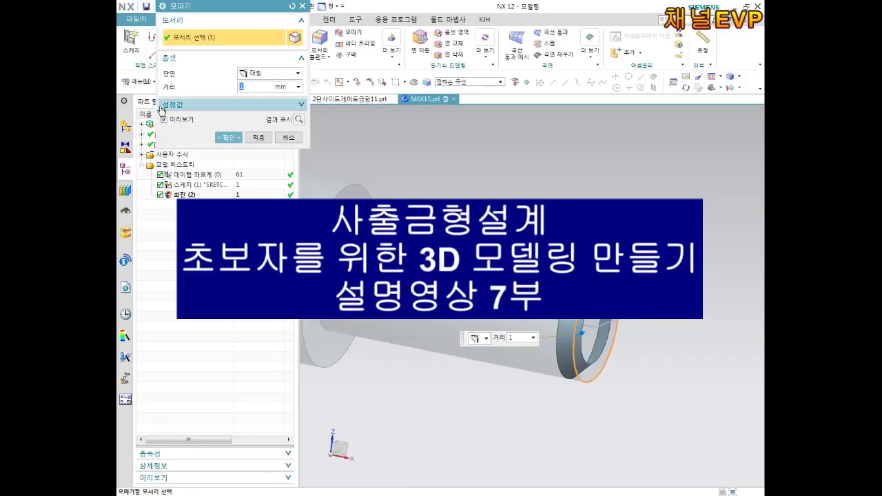
Chamfer the shaft's end edge with a 0.5 mm distance.
{"action": "type", "text": "0.5"}
{"action": "key", "text": "Return"}
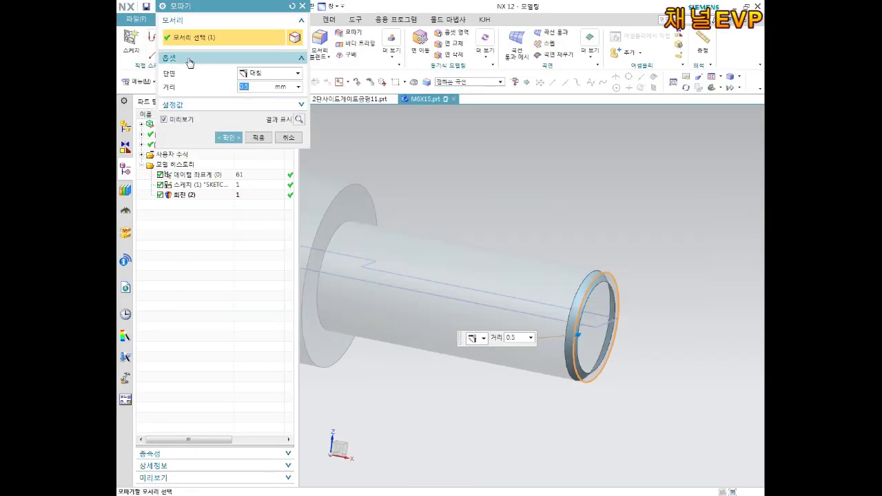
{"action": "left_click", "coordinate": [228, 137]}
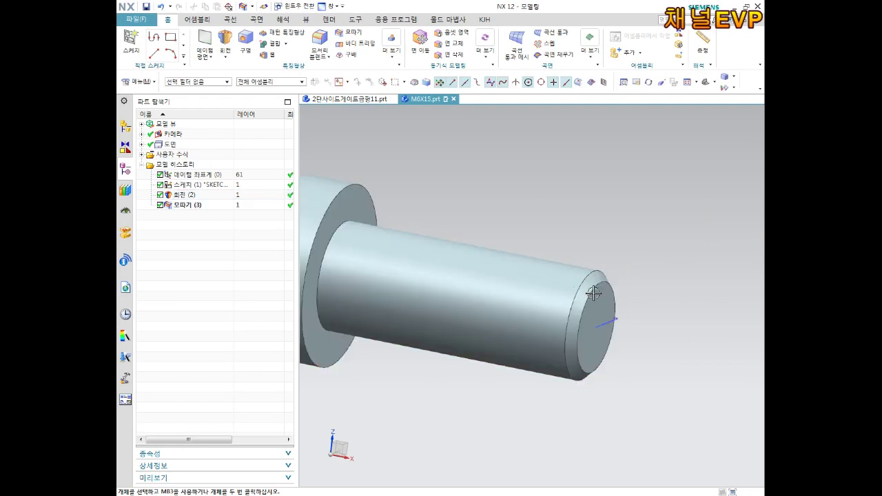
{"action": "left_click", "coordinate": [573, 296]}
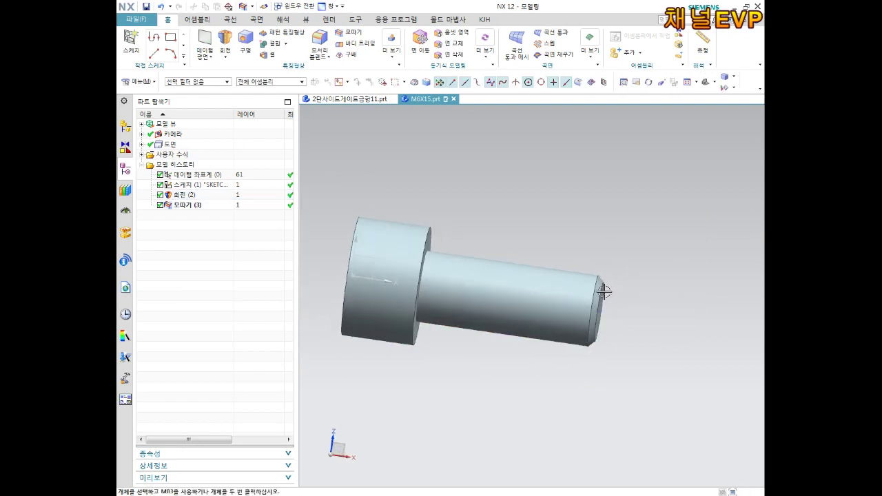
Zoom in on the bolt and start an Edge Blend.
{"action": "scroll", "coordinate": [447, 245], "scroll_direction": "up", "scroll_amount": 2}
{"action": "scroll", "coordinate": [447, 245], "scroll_direction": "up", "scroll_amount": 3}
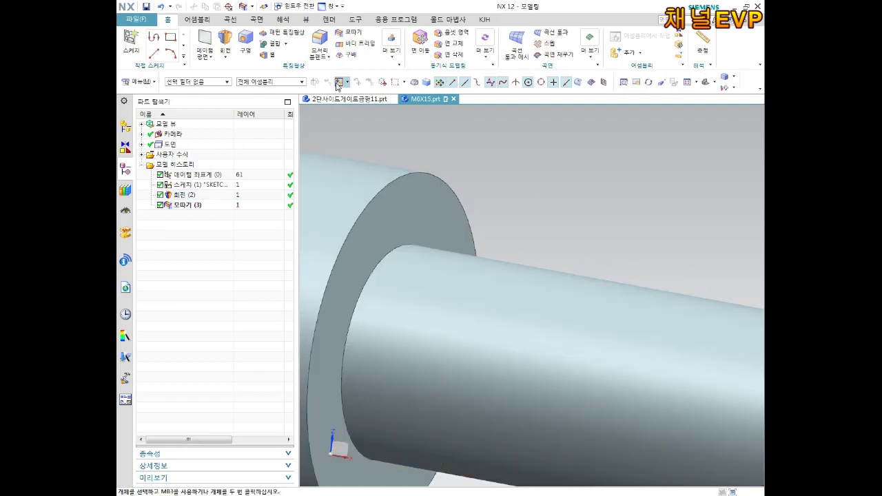
{"action": "left_click", "coordinate": [326, 50]}
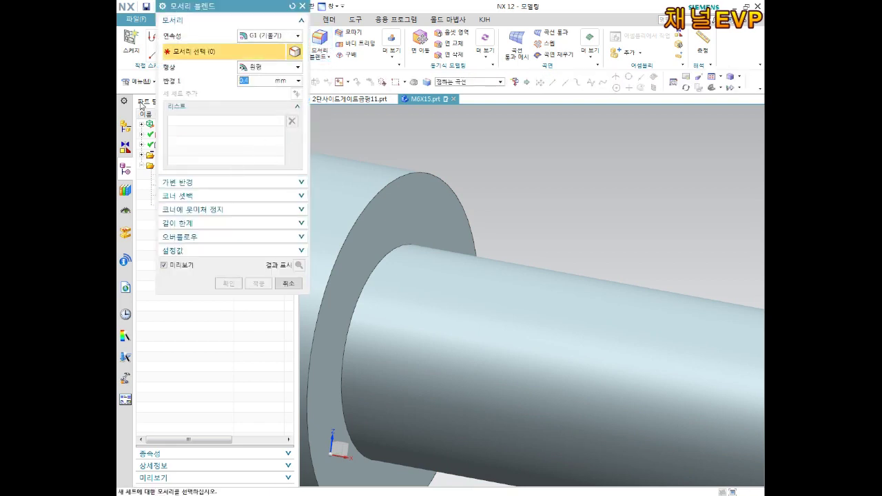
Blend the shaft-to-head shoulder edge at 0.4 mm radius and inspect it from several angles.
{"action": "left_click", "coordinate": [393, 251]}
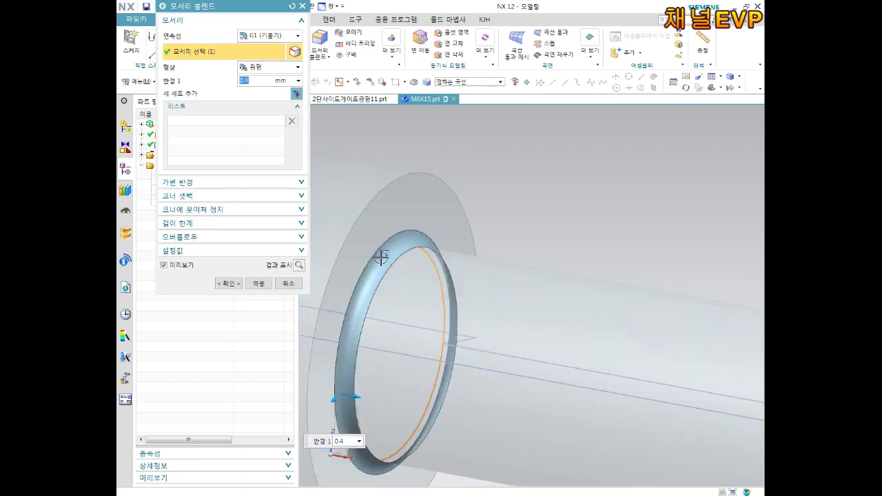
{"action": "left_click", "coordinate": [228, 283]}
{"action": "scroll", "coordinate": [413, 282], "scroll_direction": "down", "scroll_amount": 3}
{"action": "scroll", "coordinate": [445, 268], "scroll_direction": "down", "scroll_amount": 2}
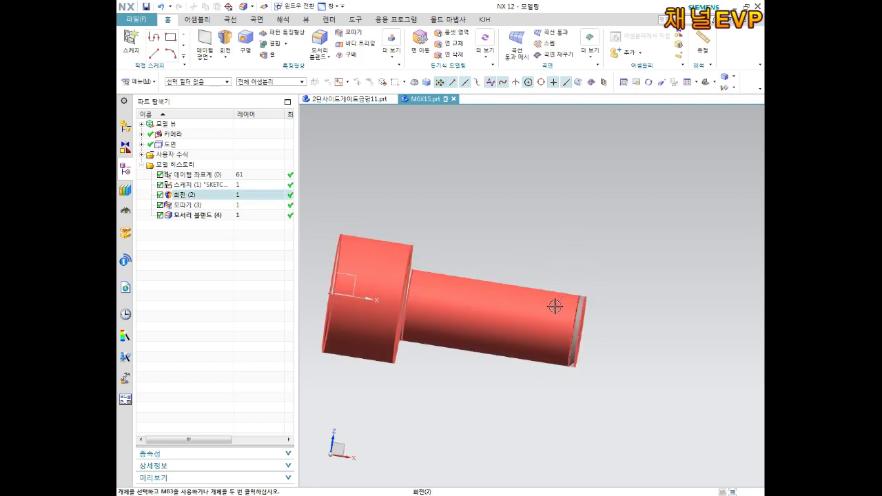
{"action": "middle_click_drag", "start_coordinate": [478, 269], "coordinate": [457, 269]}
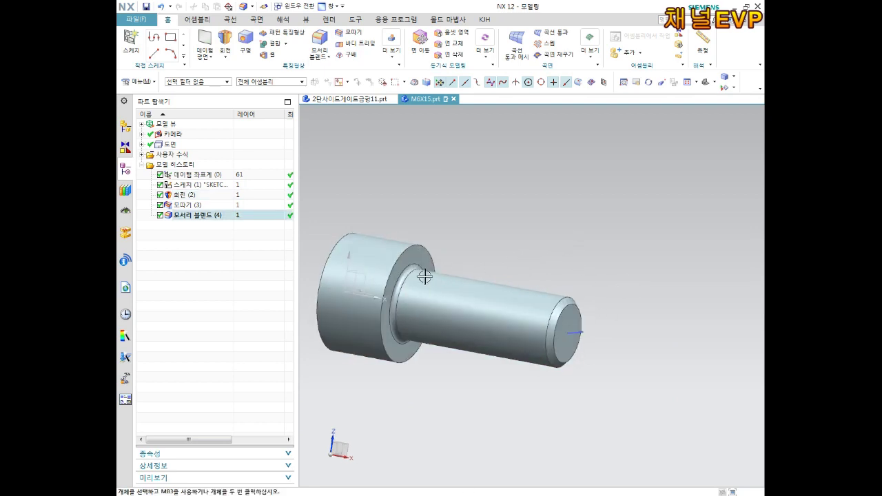
{"action": "scroll", "coordinate": [441, 268], "scroll_direction": "down", "scroll_amount": 2}
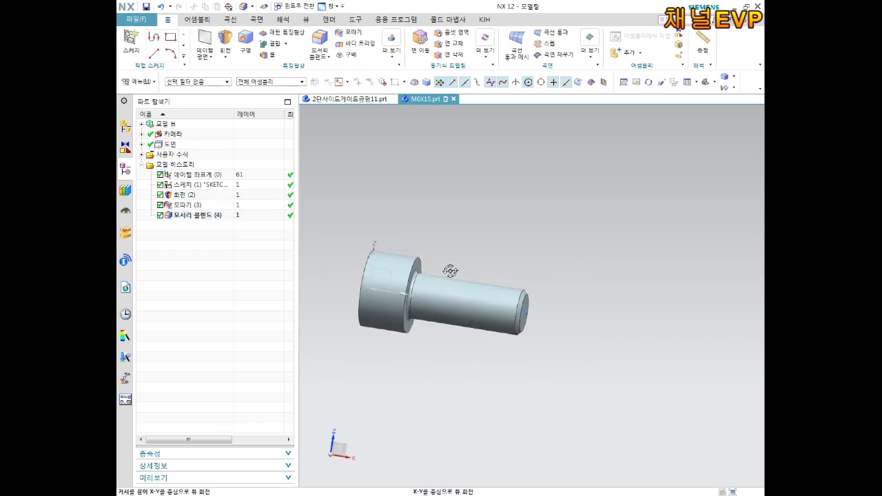
{"action": "scroll", "coordinate": [424, 263], "scroll_direction": "up", "scroll_amount": 5}
{"action": "scroll", "coordinate": [416, 261], "scroll_direction": "up", "scroll_amount": 1}
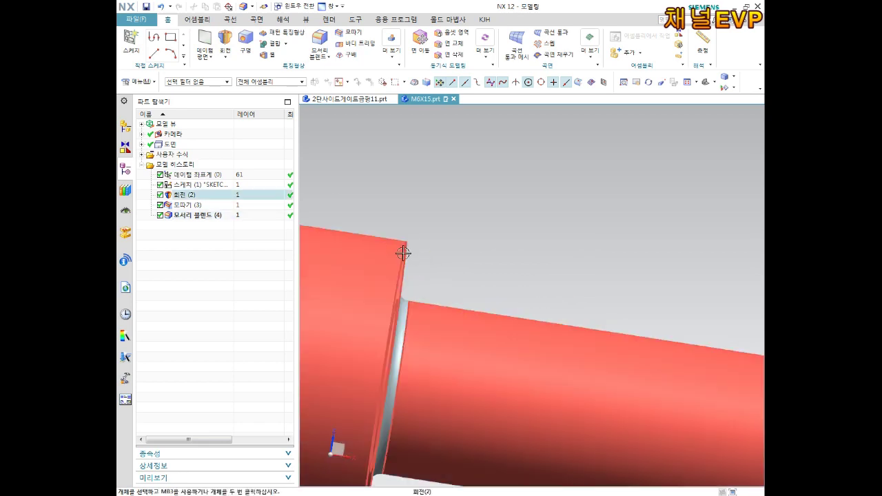
{"action": "scroll", "coordinate": [402, 250], "scroll_direction": "down", "scroll_amount": 3}
{"action": "scroll", "coordinate": [398, 249], "scroll_direction": "down", "scroll_amount": 3}
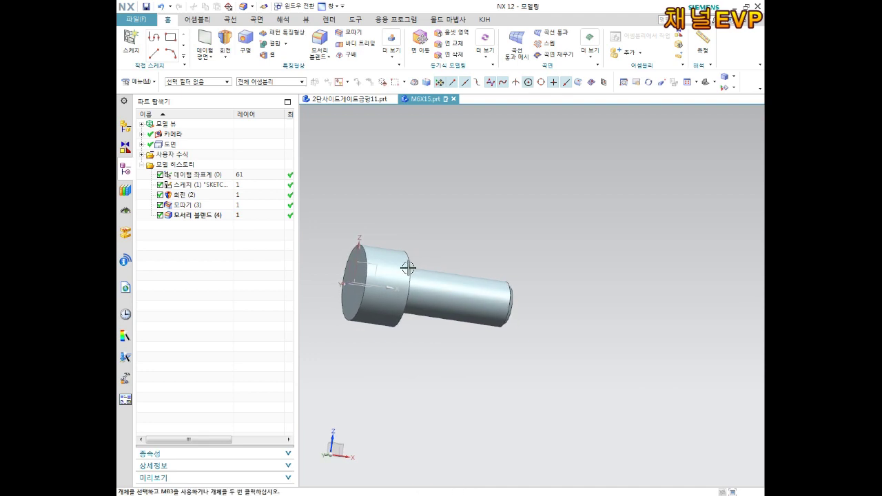
{"action": "scroll", "coordinate": [386, 256], "scroll_direction": "up", "scroll_amount": 2}
{"action": "scroll", "coordinate": [368, 248], "scroll_direction": "up", "scroll_amount": 1}
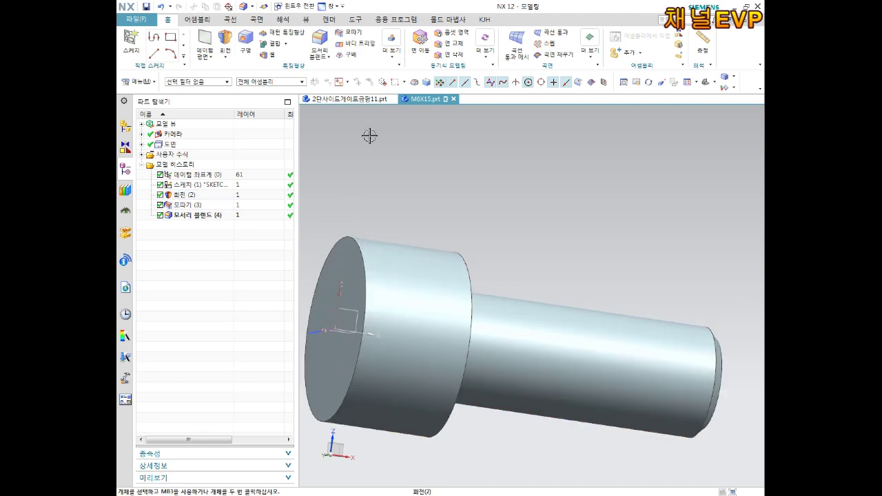
Blend the head's front circular edge at 0.4 mm, then turn the bolt to face its head.
{"action": "left_click", "coordinate": [320, 40]}
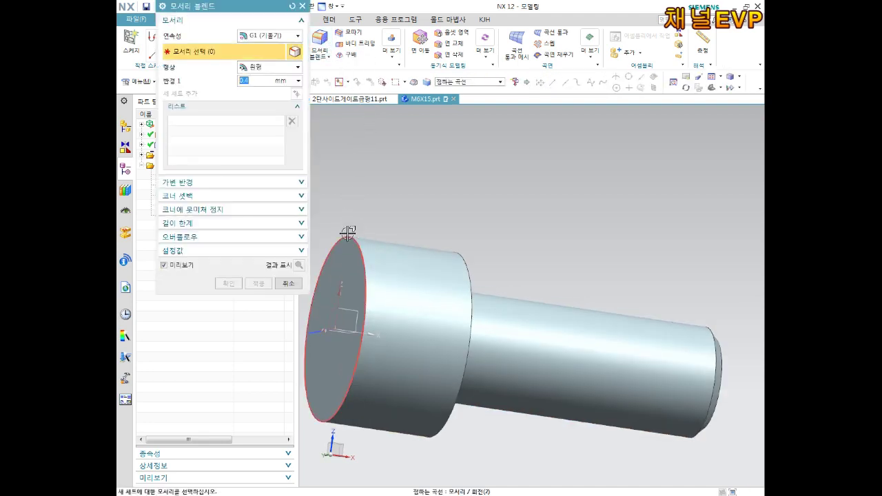
{"action": "left_click", "coordinate": [333, 254]}
{"action": "left_click", "coordinate": [228, 283]}
{"action": "scroll", "coordinate": [444, 276], "scroll_direction": "down", "scroll_amount": 2}
{"action": "mouse_move", "coordinate": [444, 276]}
{"action": "middle_mouse_down"}
{"action": "mouse_move", "coordinate": [448, 253]}
{"action": "mouse_move", "coordinate": [500, 256]}
{"action": "mouse_move", "coordinate": [413, 255]}
{"action": "mouse_move", "coordinate": [451, 270]}
{"action": "mouse_move", "coordinate": [441, 276]}
{"action": "mouse_move", "coordinate": [456, 303]}
{"action": "mouse_move", "coordinate": [492, 311]}
{"action": "mouse_move", "coordinate": [580, 279]}
{"action": "mouse_move", "coordinate": [467, 275]}
{"action": "mouse_move", "coordinate": [500, 274]}
{"action": "middle_mouse_up"}
Start a sketch on the head's end face and draw a circle centred on the origin.
{"action": "left_click", "coordinate": [131, 40]}
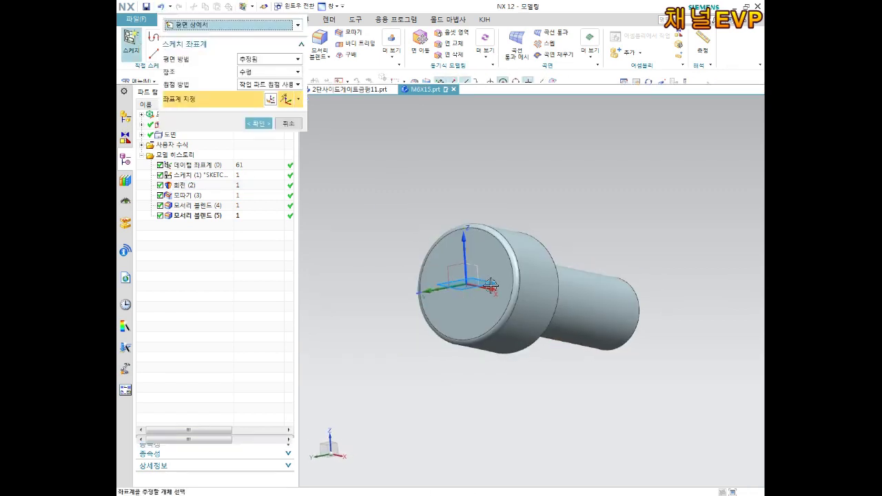
{"action": "left_click", "coordinate": [258, 124]}
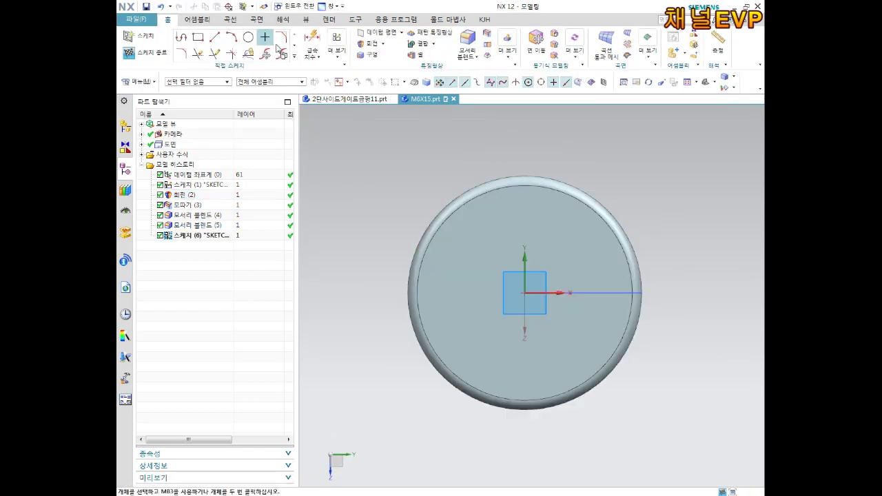
{"action": "left_click", "coordinate": [248, 37]}
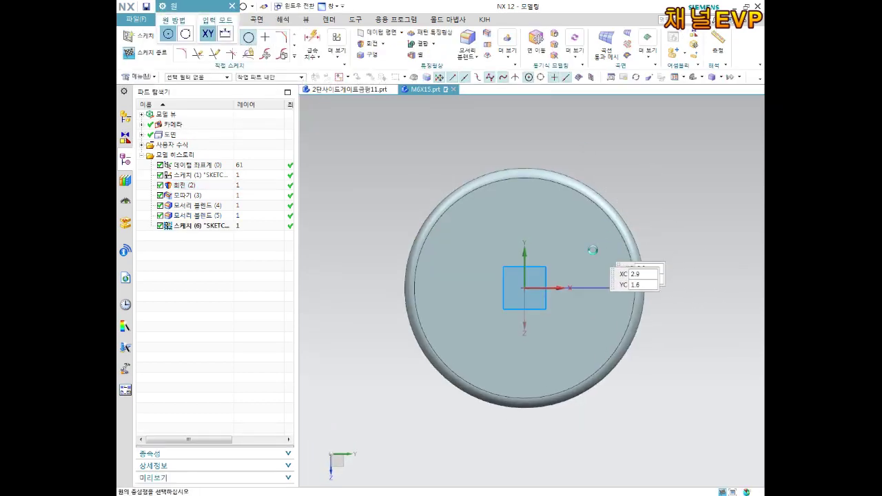
{"action": "left_click", "coordinate": [525, 276]}
{"action": "left_click", "coordinate": [551, 230]}
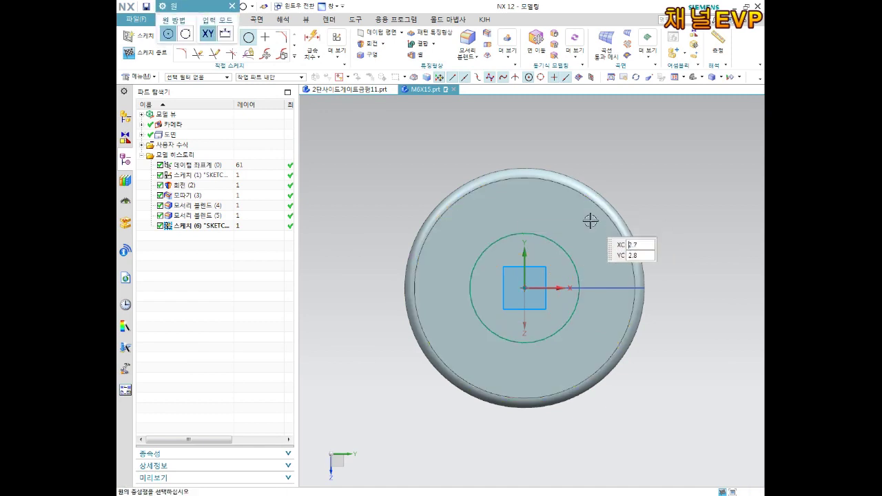
{"action": "key", "text": "ctrl+q"}
Dimension the circle's diameter to 5 mm.
{"action": "key", "text": "d"}
{"action": "left_click", "coordinate": [562, 248]}
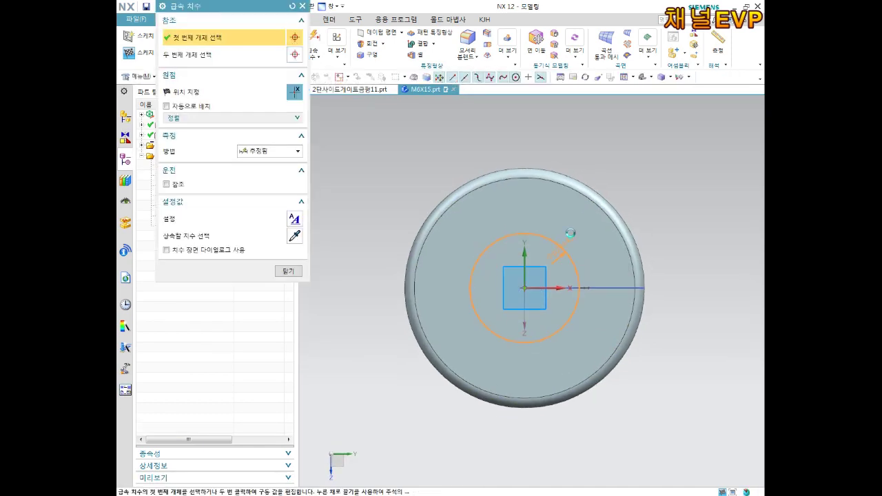
{"action": "left_click", "coordinate": [574, 228]}
{"action": "type", "text": "5"}
{"action": "key", "text": "Return"}
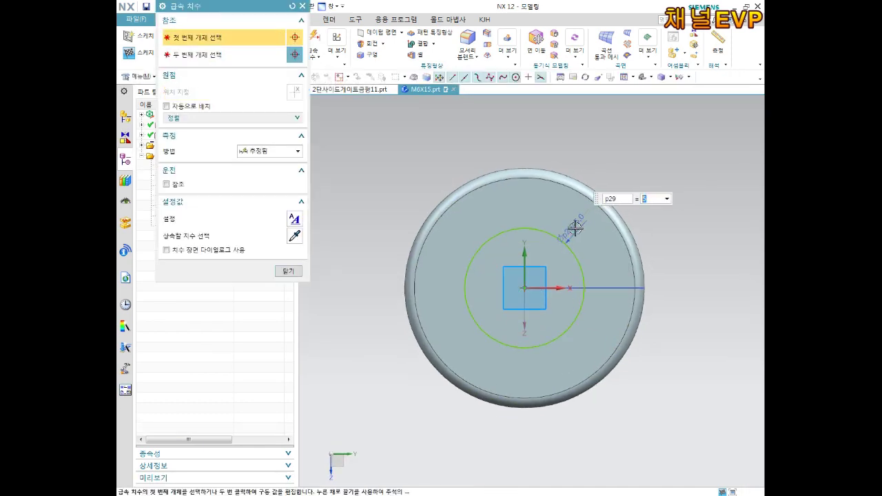
{"action": "key", "text": "Escape"}
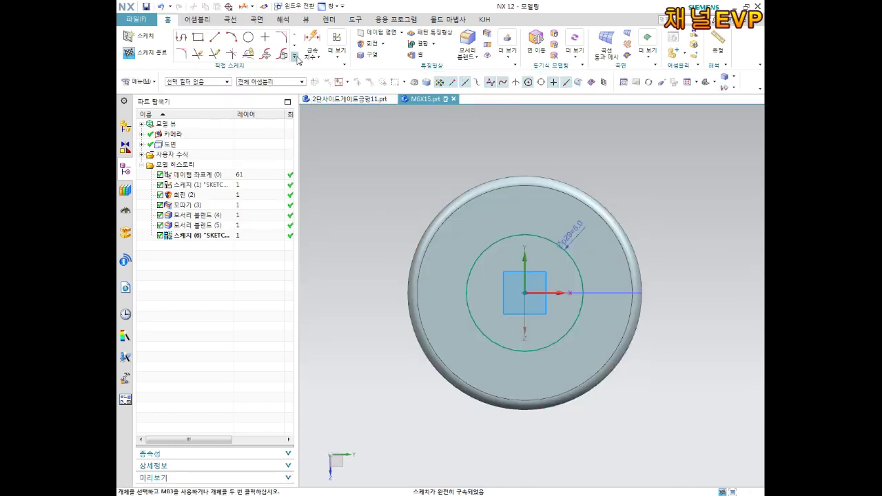
Draw a six-sided polygon centred on the circle, then select a hexagon edge and the circle.
{"action": "left_click", "coordinate": [295, 57]}
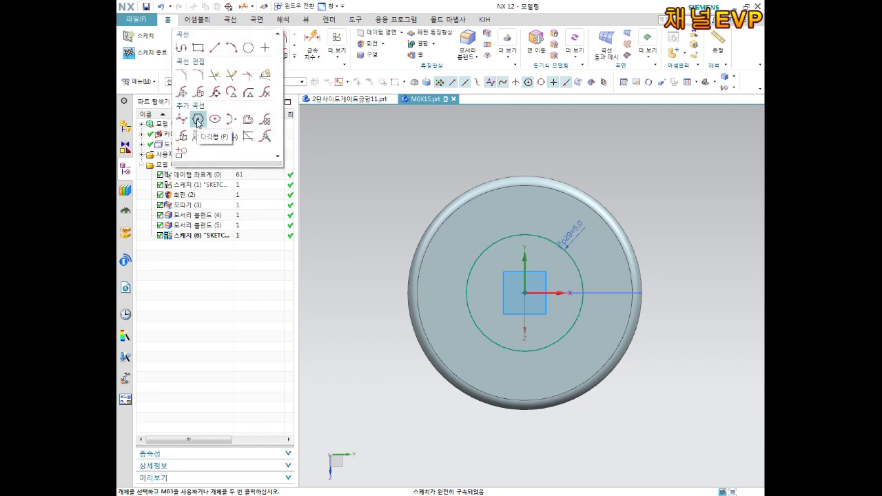
{"action": "left_click", "coordinate": [337, 157]}
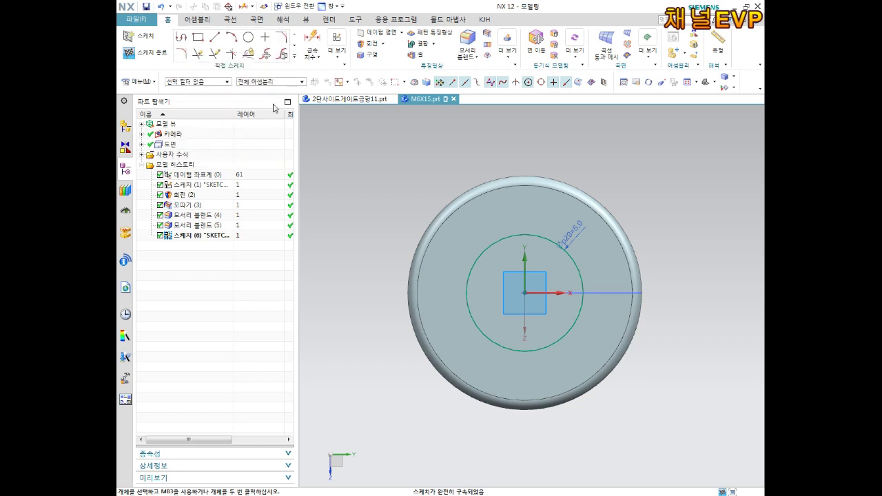
{"action": "left_click", "coordinate": [296, 57]}
{"action": "left_click", "coordinate": [198, 120]}
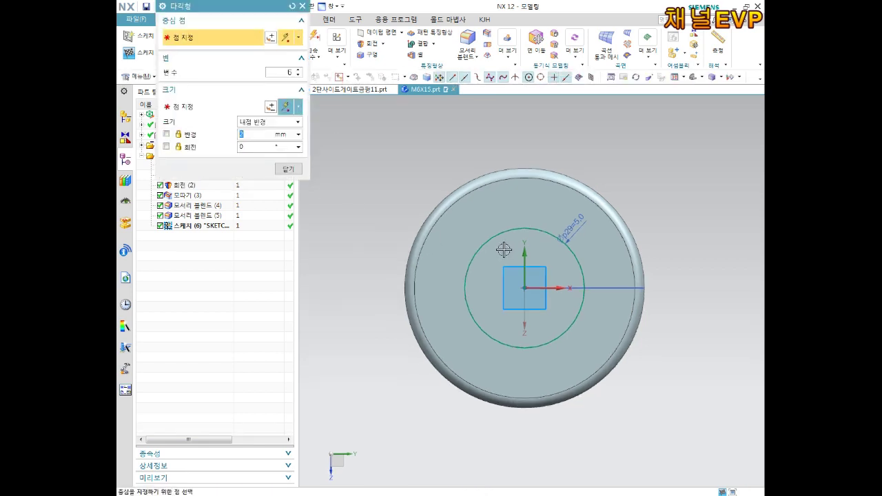
{"action": "left_click", "coordinate": [522, 287]}
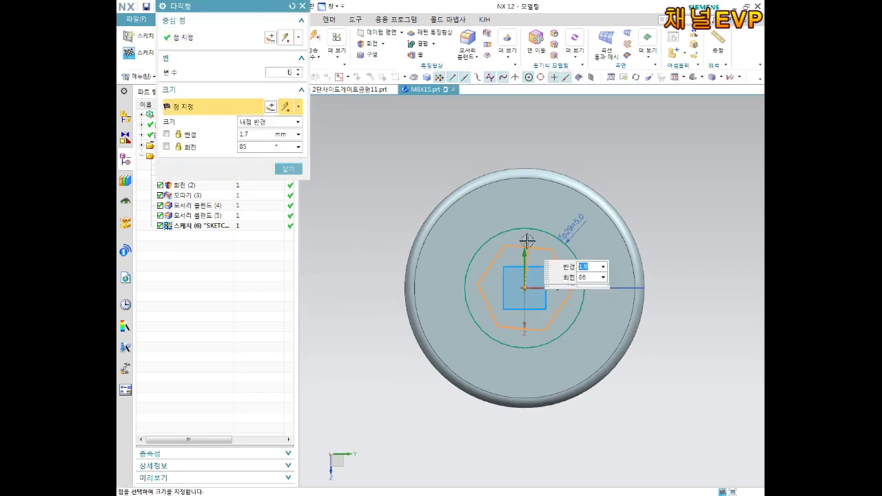
{"action": "left_click", "coordinate": [605, 288]}
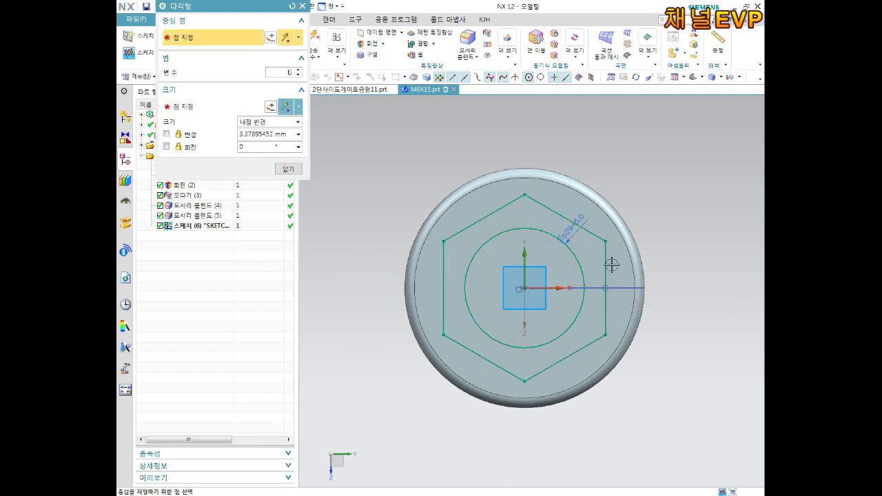
{"action": "middle_click", "coordinate": [574, 244]}
{"action": "left_click", "coordinate": [556, 217]}
{"action": "left_click", "coordinate": [546, 235]}
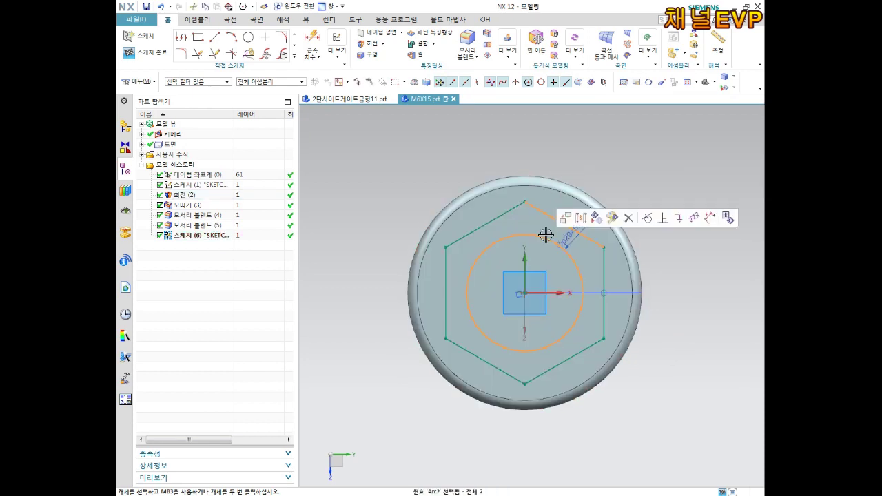
Make the hexagon edge tangent to the 5 mm circle.
{"action": "left_click", "coordinate": [647, 218]}
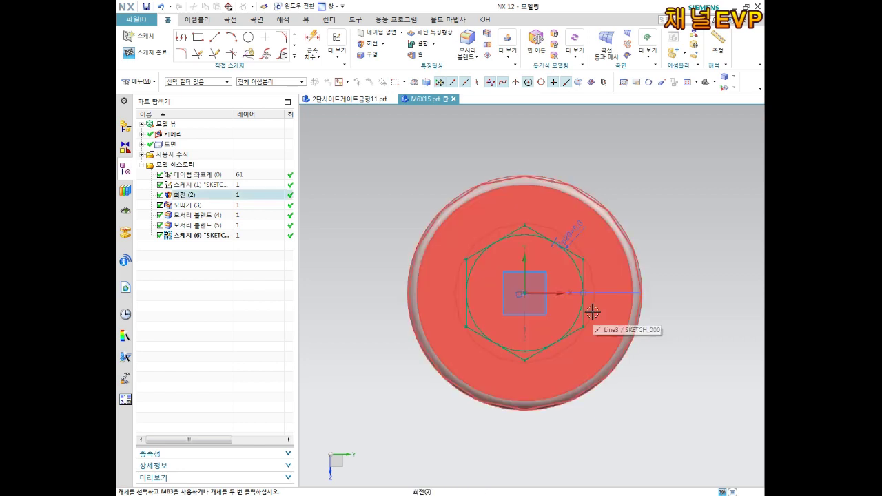
{"action": "scroll", "coordinate": [598, 297], "scroll_direction": "up", "scroll_amount": 3}
{"action": "scroll", "coordinate": [568, 286], "scroll_direction": "down", "scroll_amount": 1}
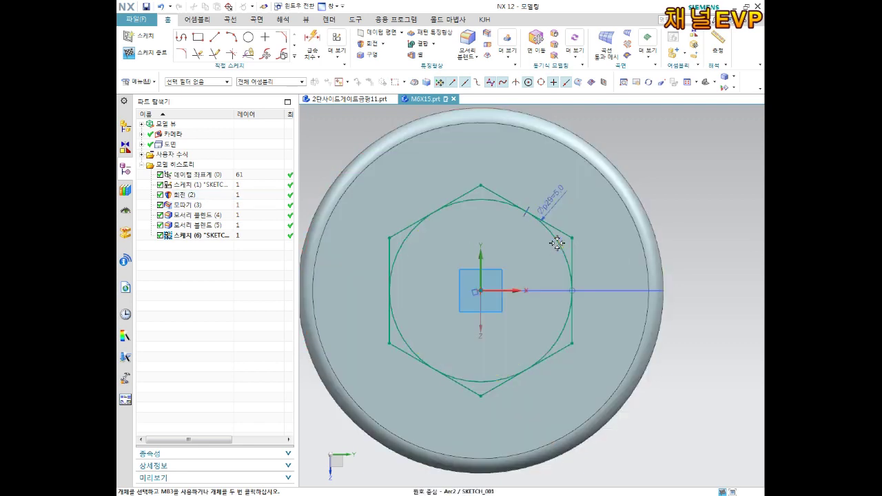
Convert the circle to reference geometry and finish the hexagon sketch.
{"action": "left_click", "coordinate": [561, 242]}
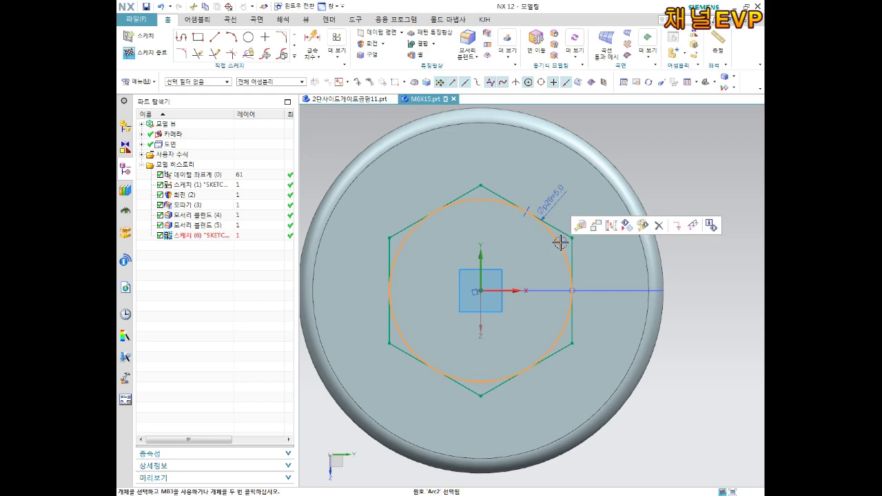
{"action": "left_click", "coordinate": [611, 226]}
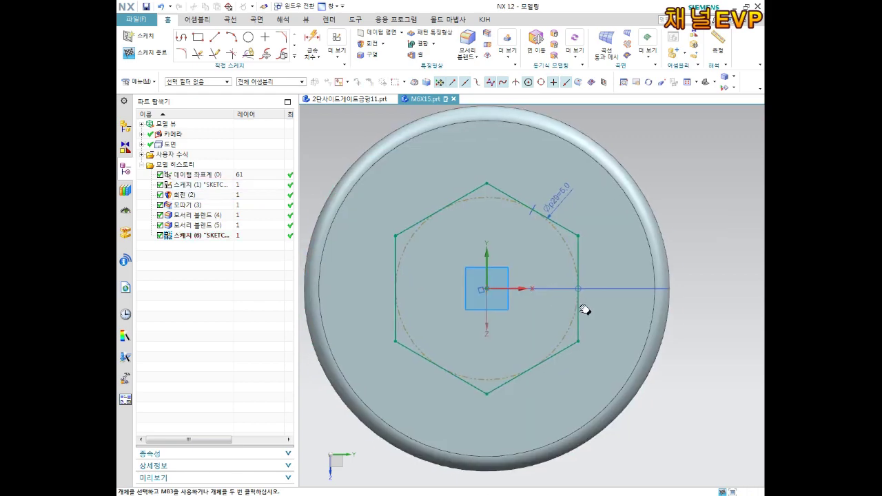
{"action": "mouse_move", "coordinate": [586, 299]}
{"action": "middle_mouse_down"}
{"action": "mouse_move", "coordinate": [604, 291]}
{"action": "mouse_move", "coordinate": [567, 291]}
{"action": "middle_mouse_up"}
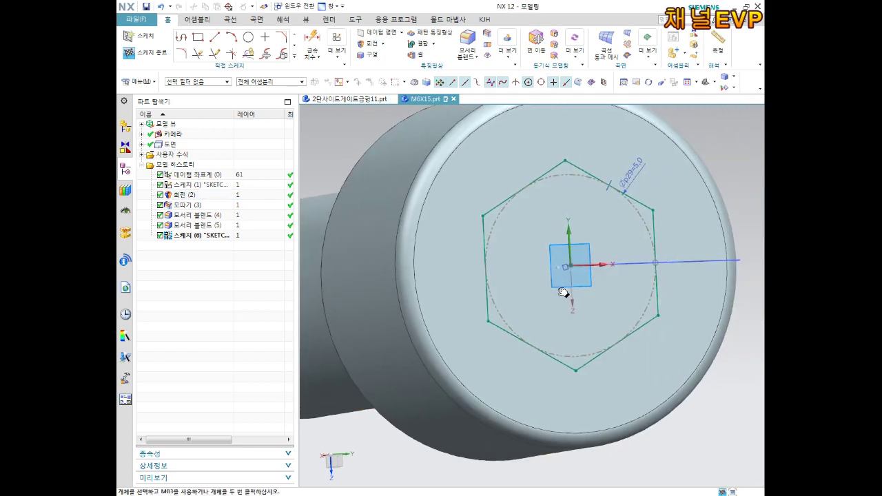
{"action": "mouse_move", "coordinate": [744, 314]}
{"action": "middle_mouse_down"}
{"action": "mouse_move", "coordinate": [689, 231]}
{"action": "mouse_move", "coordinate": [658, 219]}
{"action": "middle_mouse_up"}
{"action": "scroll", "coordinate": [448, 198], "scroll_direction": "down", "scroll_amount": 3}
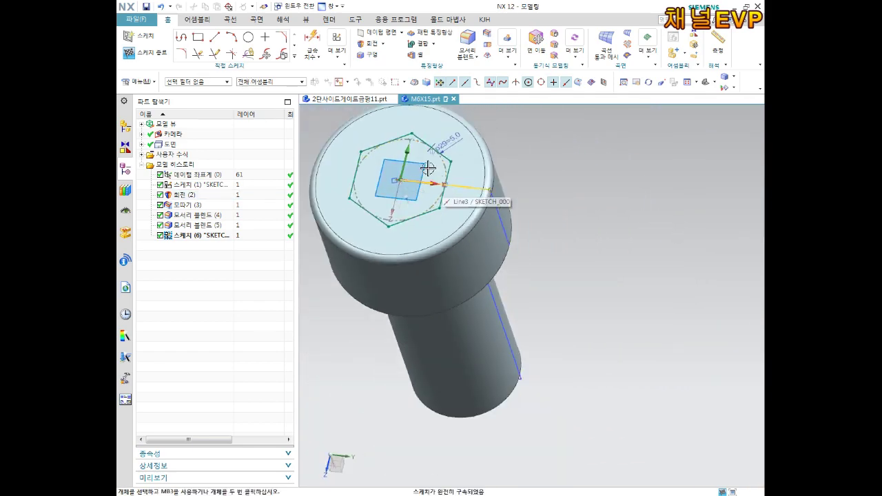
{"action": "middle_click_drag", "start_coordinate": [423, 167], "coordinate": [448, 207]}
{"action": "left_click", "coordinate": [145, 52]}
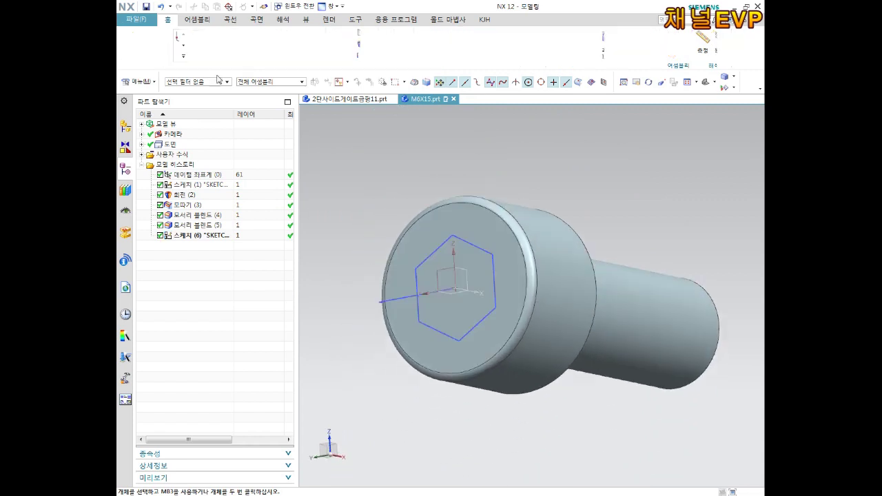
Extrude the hexagon from -4 to 0 mm with Boolean Subtract into the bolt head.
{"action": "left_click", "coordinate": [228, 58]}
{"action": "left_click", "coordinate": [236, 69]}
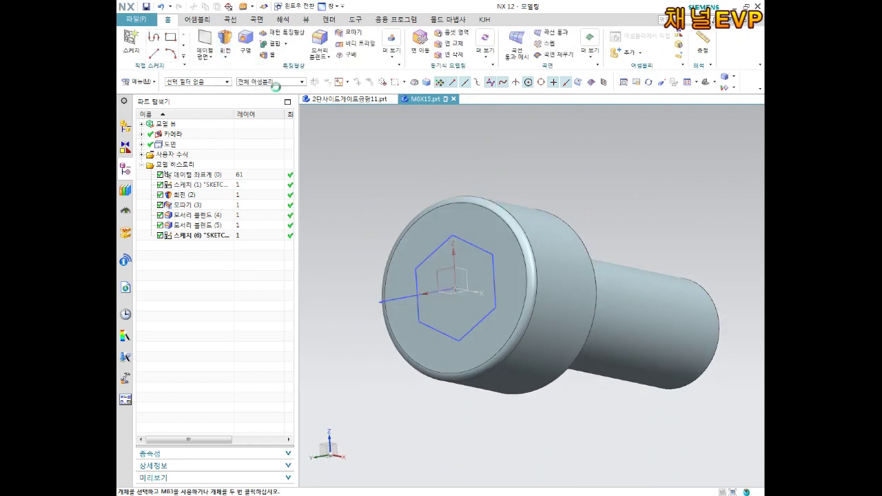
{"action": "left_click", "coordinate": [429, 250]}
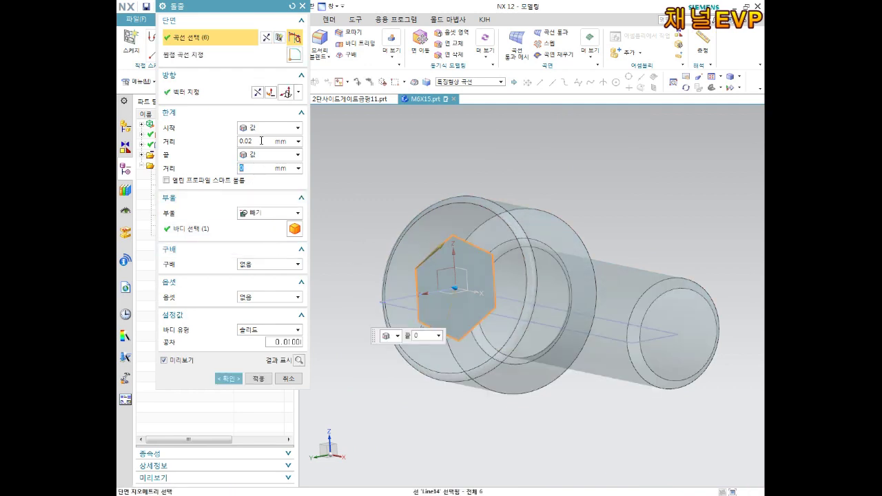
{"action": "left_click", "coordinate": [261, 140]}
{"action": "type", "text": "-4"}
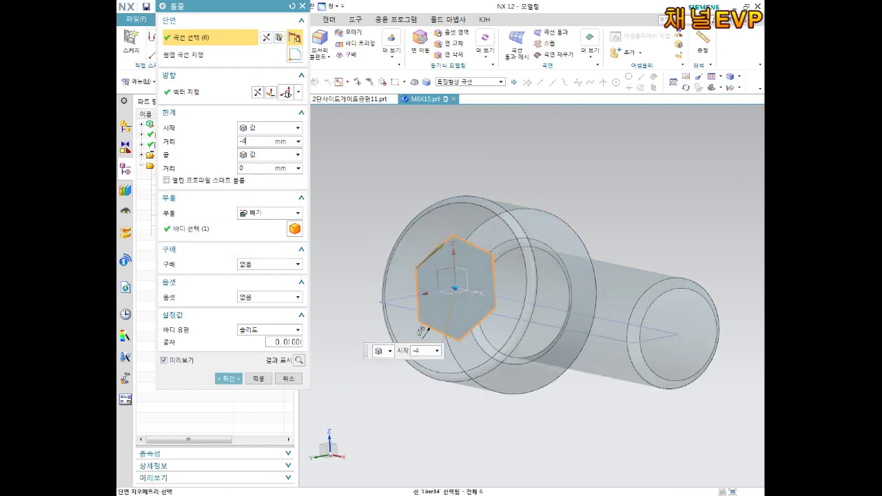
{"action": "key", "text": "Return"}
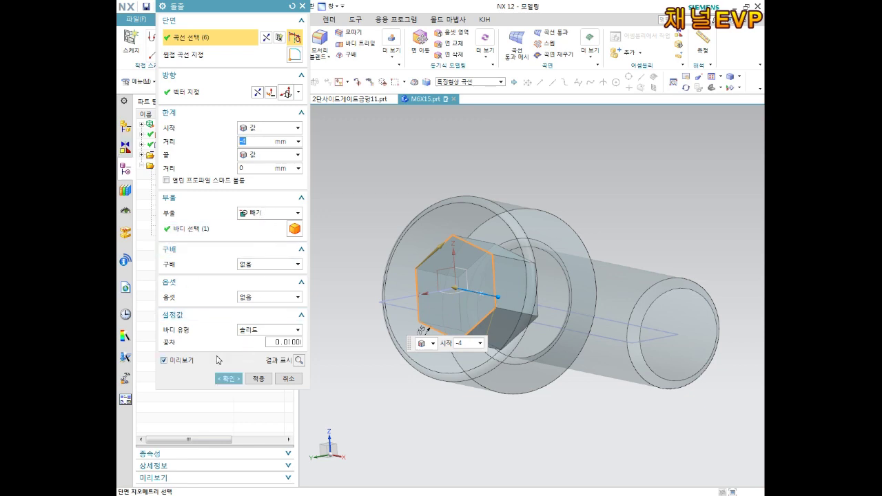
{"action": "left_click", "coordinate": [224, 379]}
{"action": "mouse_move", "coordinate": [394, 335]}
{"action": "middle_mouse_down"}
{"action": "mouse_move", "coordinate": [569, 276]}
{"action": "mouse_move", "coordinate": [569, 252]}
{"action": "mouse_move", "coordinate": [544, 272]}
{"action": "middle_mouse_up"}
{"action": "scroll", "coordinate": [524, 284], "scroll_direction": "down", "scroll_amount": 3}
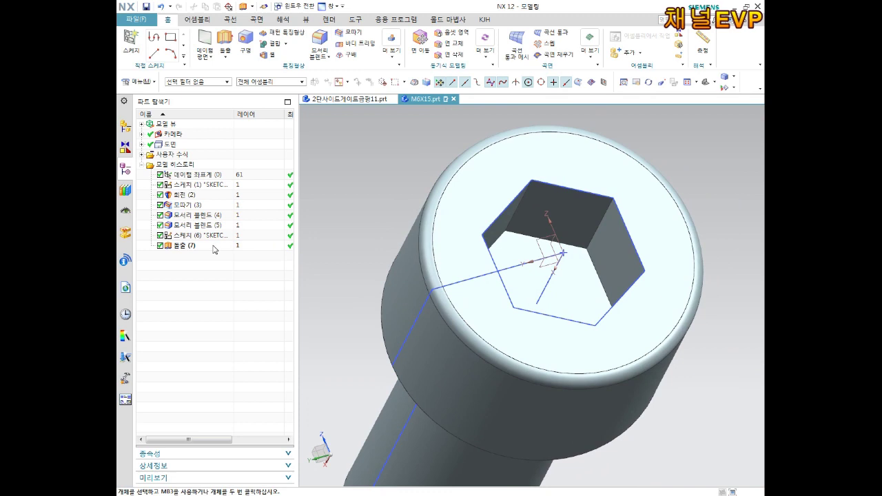
Hide Sketch (6) and Sketch (1) from the Part Navigator.
{"action": "right_click", "coordinate": [185, 235]}
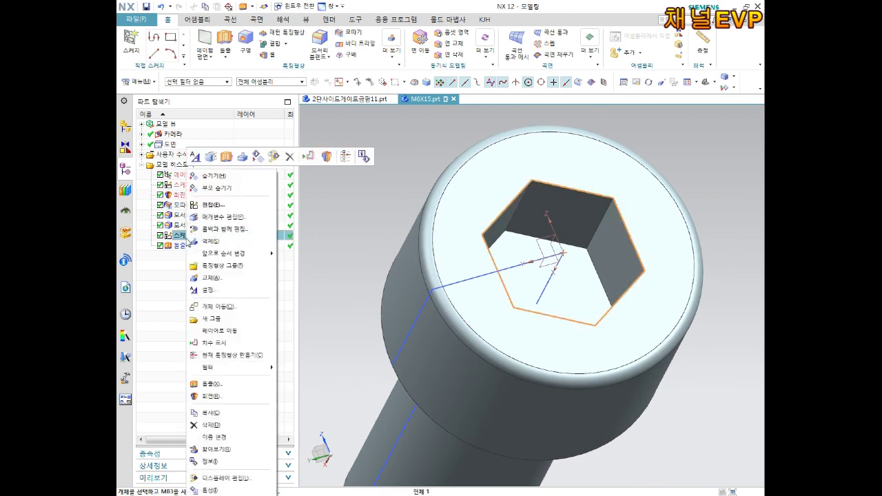
{"action": "left_click", "coordinate": [256, 157]}
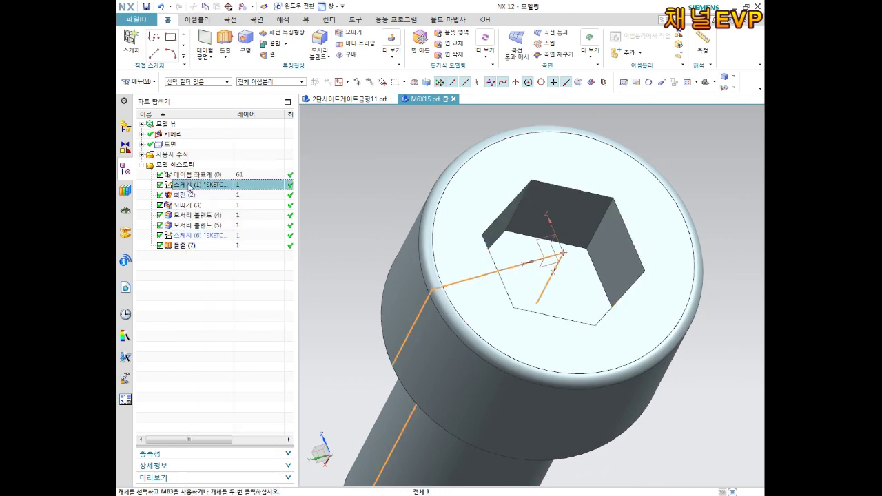
{"action": "right_click", "coordinate": [190, 186]}
{"action": "left_click", "coordinate": [255, 155]}
{"action": "scroll", "coordinate": [496, 257], "scroll_direction": "down", "scroll_amount": 3}
{"action": "middle_click_drag", "start_coordinate": [495, 257], "coordinate": [461, 349]}
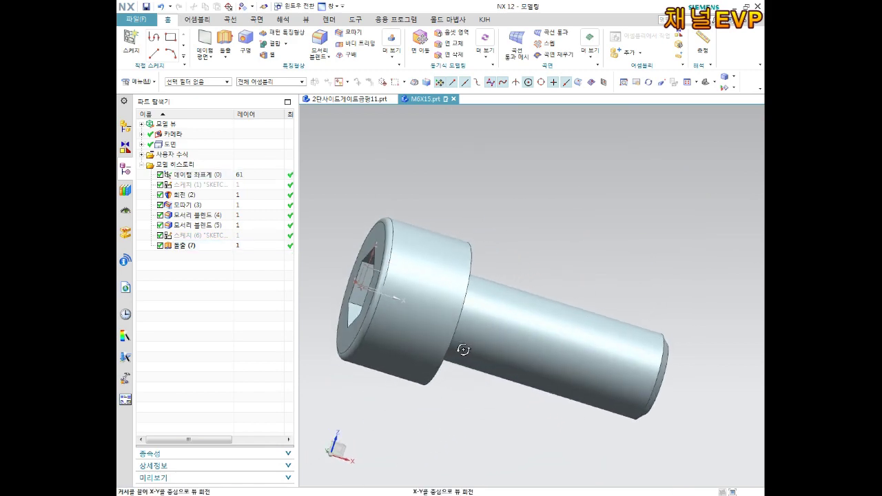
{"action": "middle_click_drag", "start_coordinate": [486, 317], "coordinate": [503, 295]}
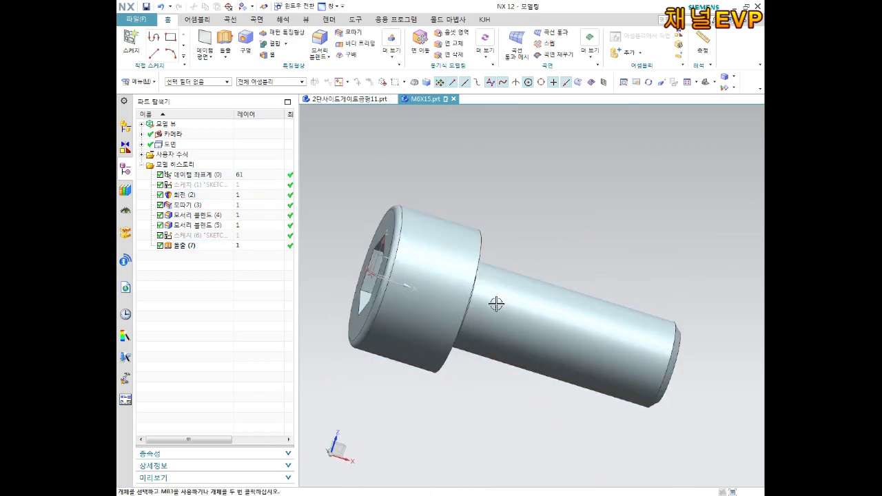
Save the part and briefly check the Feature group's command list.
{"action": "key", "text": "ctrl+s"}
{"action": "middle_click_drag", "start_coordinate": [609, 271], "coordinate": [632, 276]}
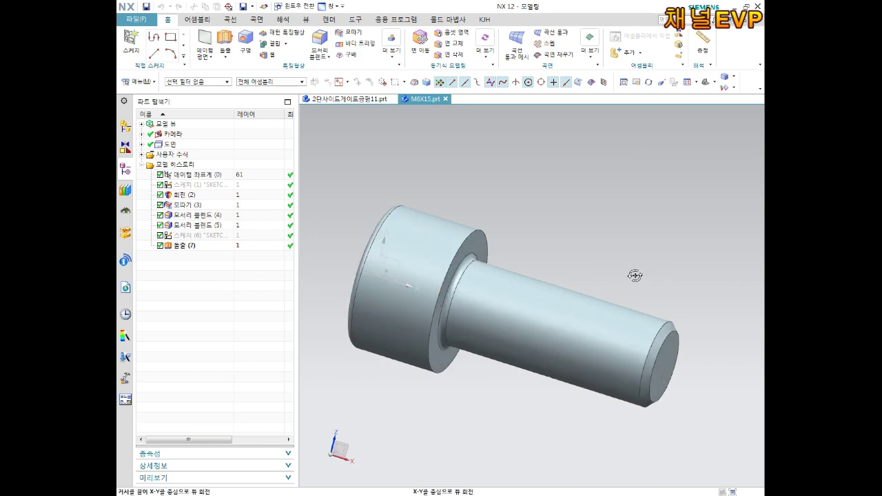
{"action": "scroll", "coordinate": [632, 276], "scroll_direction": "up", "scroll_amount": 3}
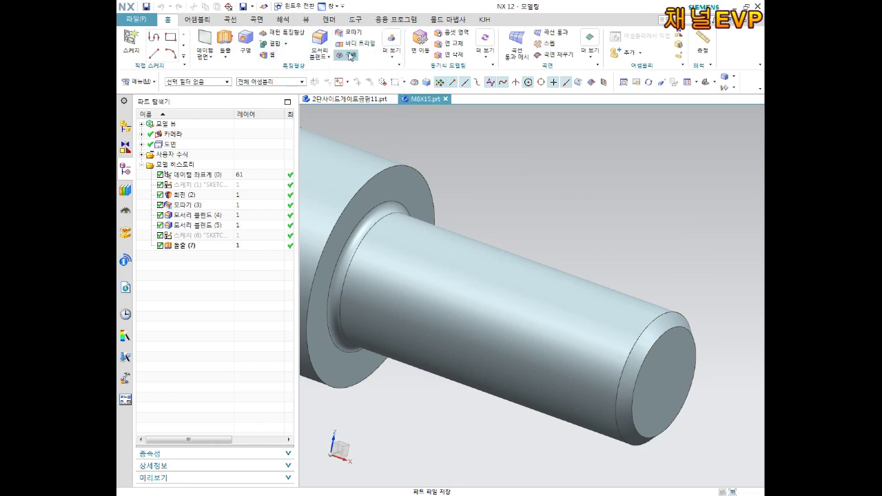
{"action": "left_click", "coordinate": [399, 66]}
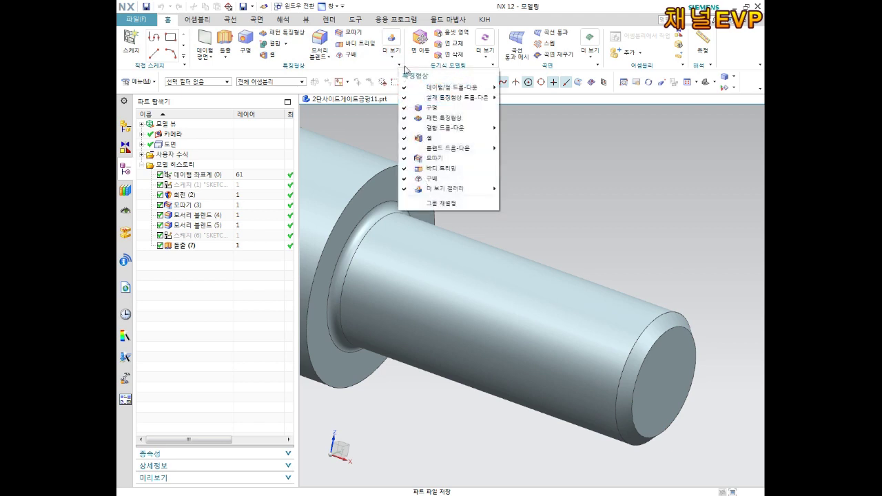
{"action": "left_click", "coordinate": [291, 60]}
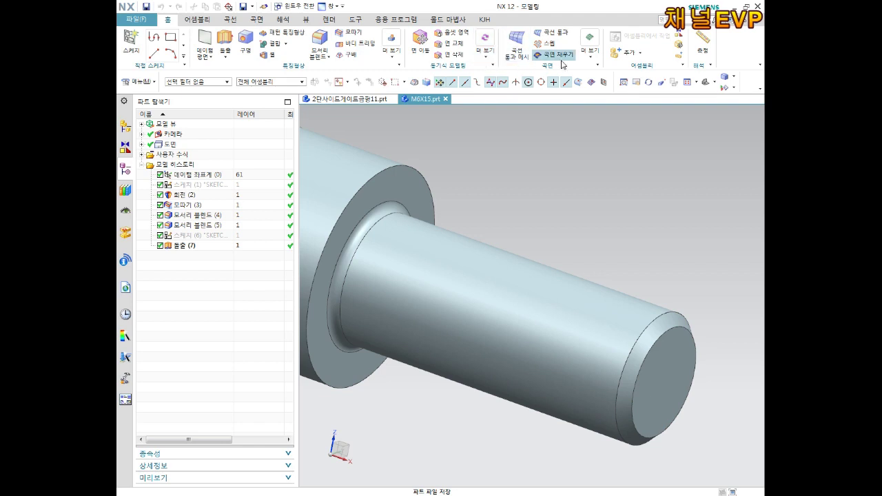
Browse the surface, synchronous modeling and feature command galleries looking for Thread.
{"action": "left_click", "coordinate": [592, 60]}
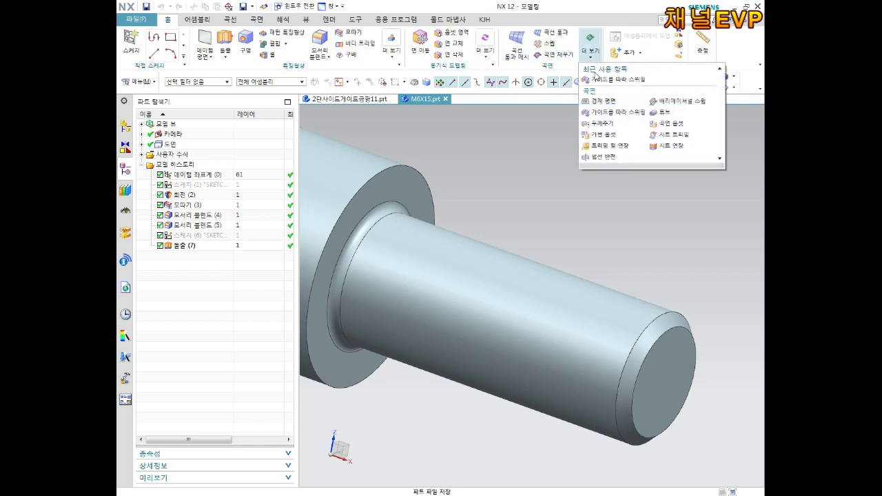
{"action": "left_click", "coordinate": [494, 65]}
{"action": "left_click", "coordinate": [400, 65]}
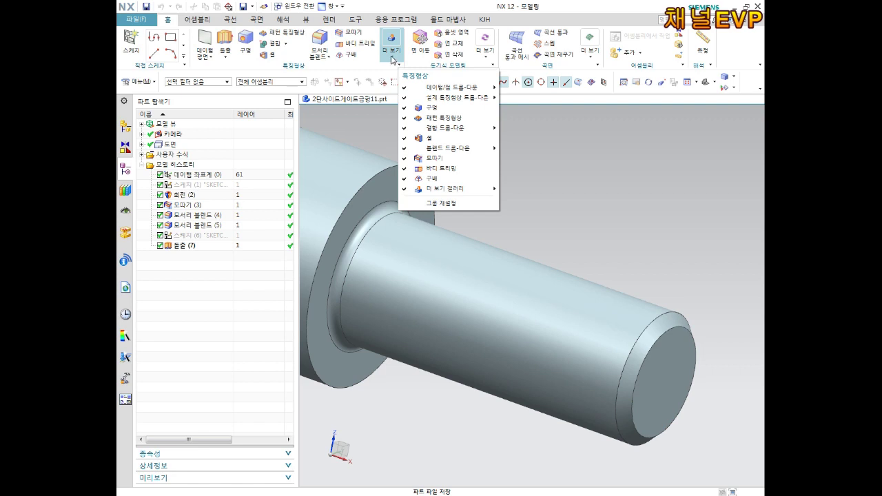
{"action": "left_click", "coordinate": [392, 60]}
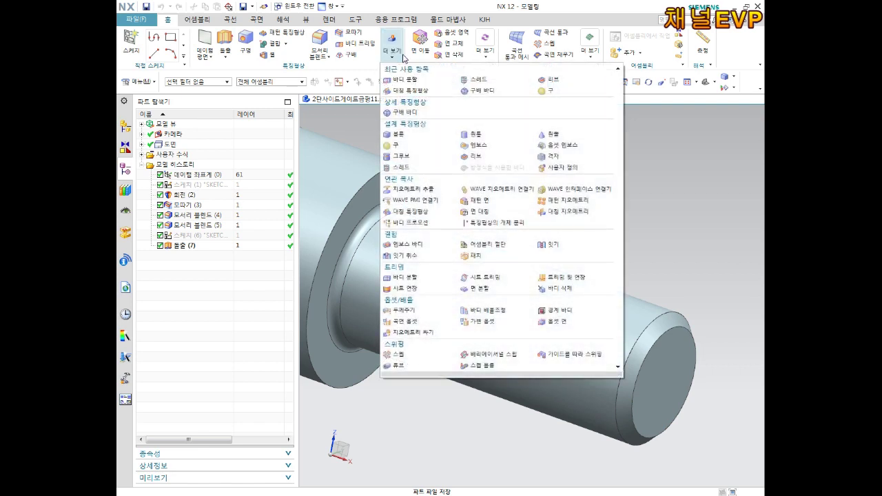
{"action": "left_click", "coordinate": [391, 51]}
{"action": "left_click", "coordinate": [398, 67]}
{"action": "left_click", "coordinate": [395, 43]}
{"action": "left_click", "coordinate": [395, 54]}
{"action": "left_click", "coordinate": [396, 55]}
{"action": "left_click", "coordinate": [400, 66]}
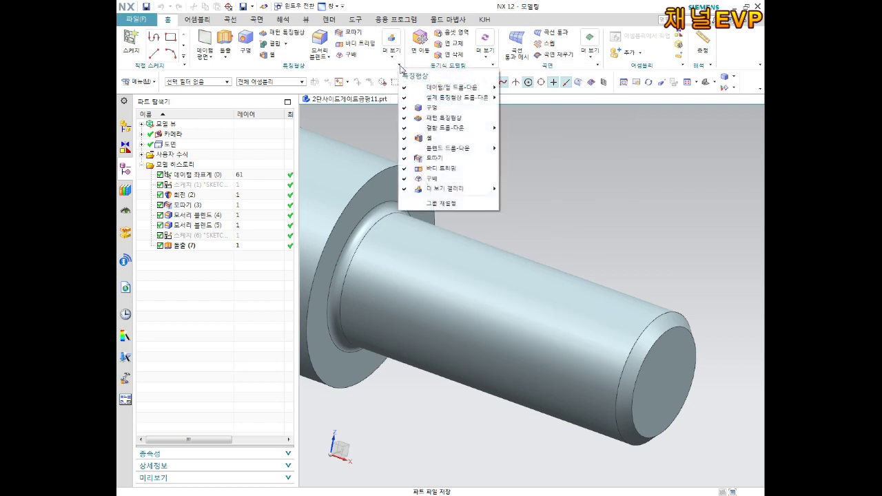
{"action": "left_click", "coordinate": [388, 69]}
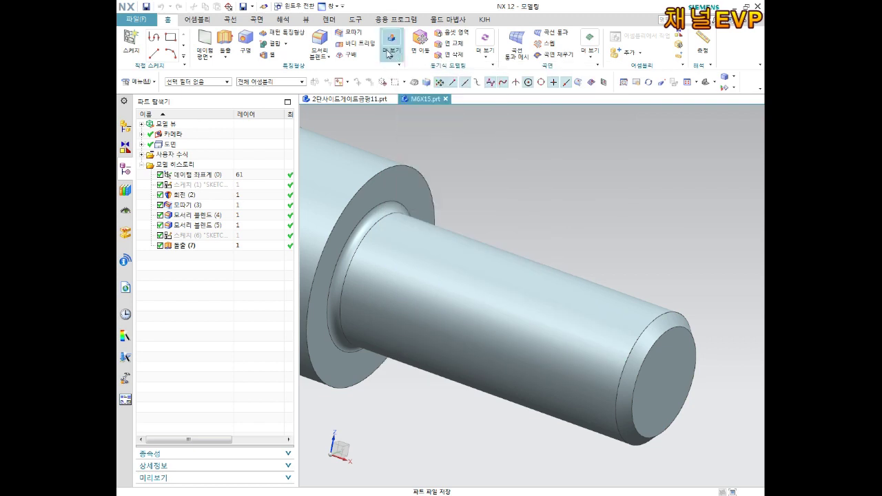
Capture the More feature gallery in a screenshot, then start a Thread feature from it.
{"action": "key", "text": "ctrl+shift+d"}
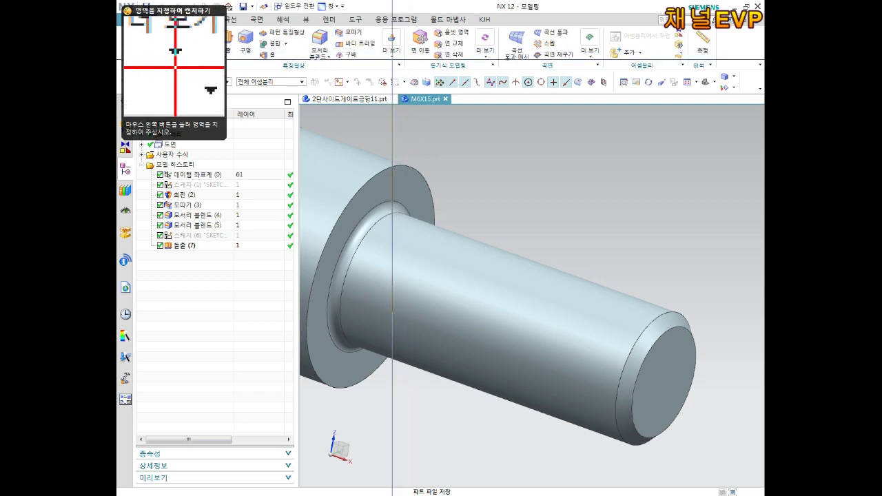
{"action": "key", "text": "Escape"}
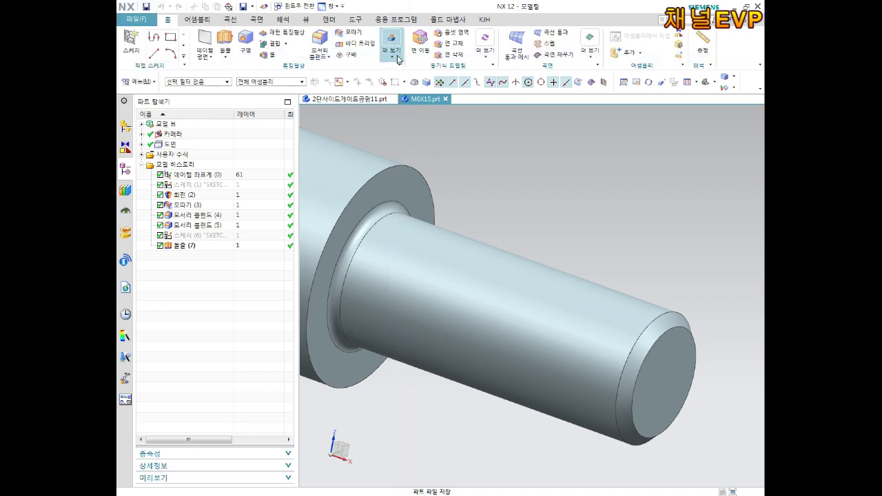
{"action": "left_click", "coordinate": [399, 60]}
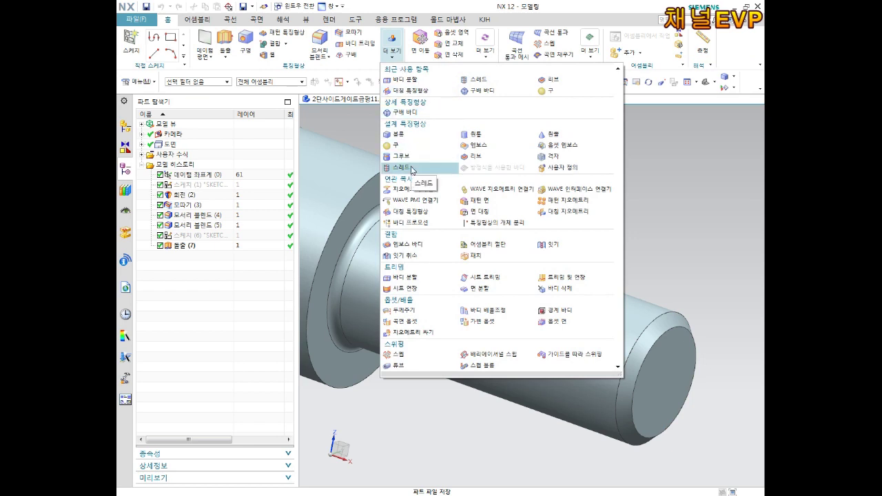
{"action": "key", "text": "Print"}
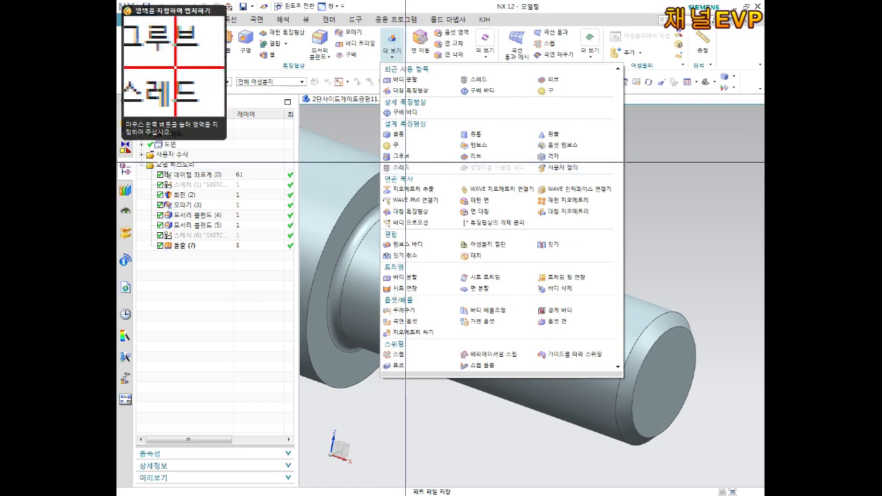
{"action": "left_click", "coordinate": [389, 176]}
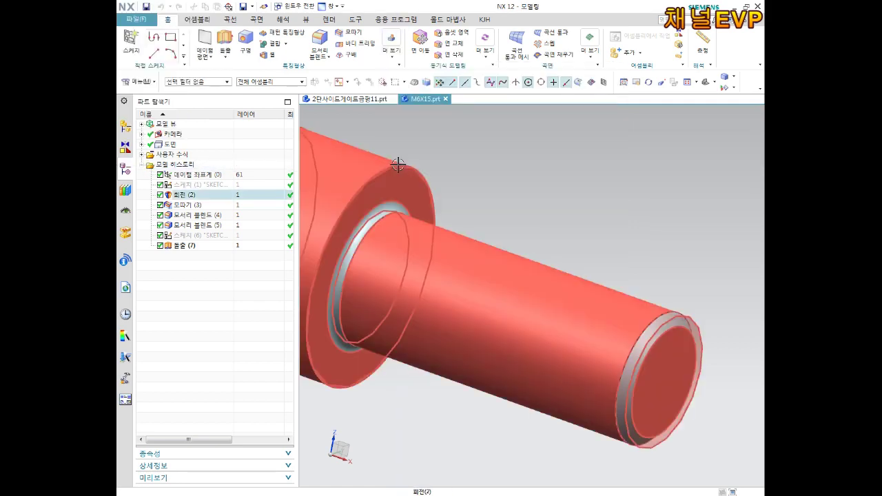
{"action": "left_click", "coordinate": [391, 45]}
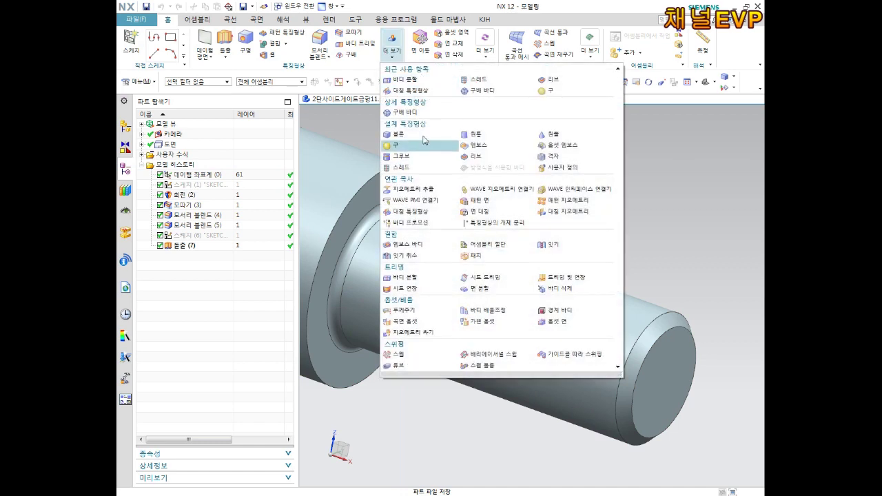
{"action": "left_click", "coordinate": [417, 173]}
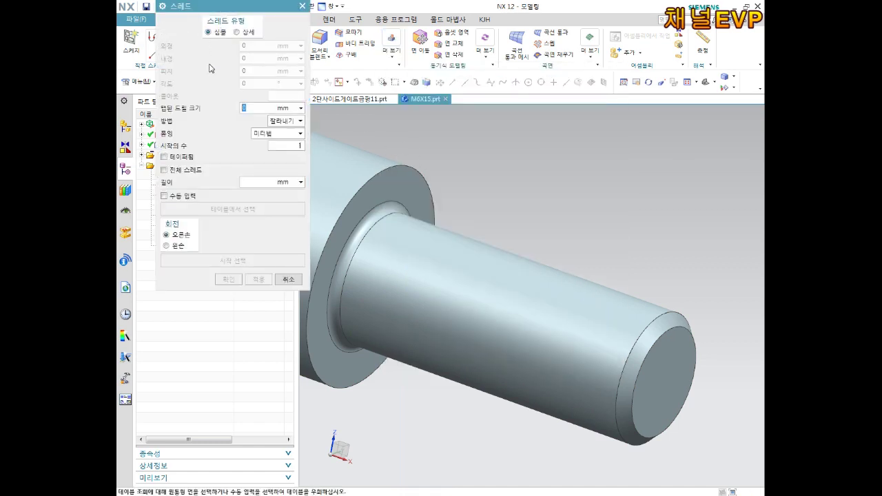
Try a Detailed thread on the shank's cylindrical face, then cancel it.
{"action": "left_click", "coordinate": [237, 32]}
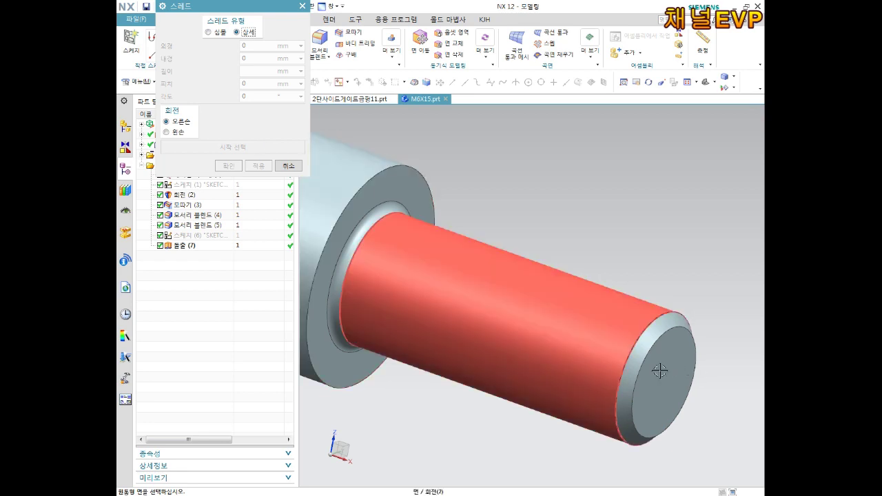
{"action": "left_click", "coordinate": [619, 328]}
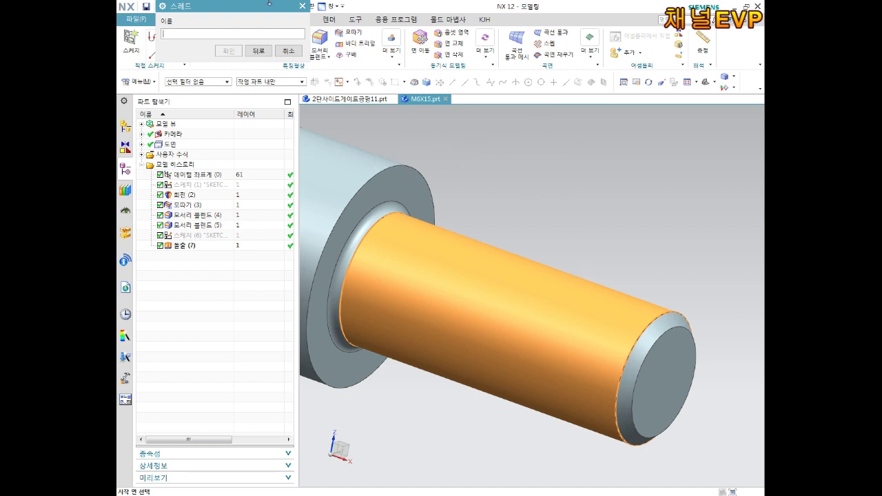
{"action": "left_click", "coordinate": [304, 7]}
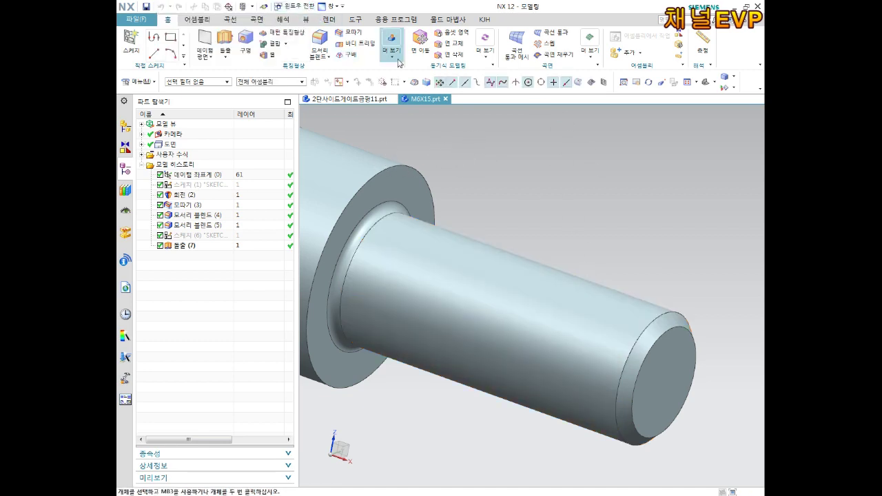
Add a detailed thread to the shank from its end face with the thread axis reversed: 14.6 long, 1 mm pitch, 60°.
{"action": "left_click", "coordinate": [400, 59]}
{"action": "left_click", "coordinate": [426, 173]}
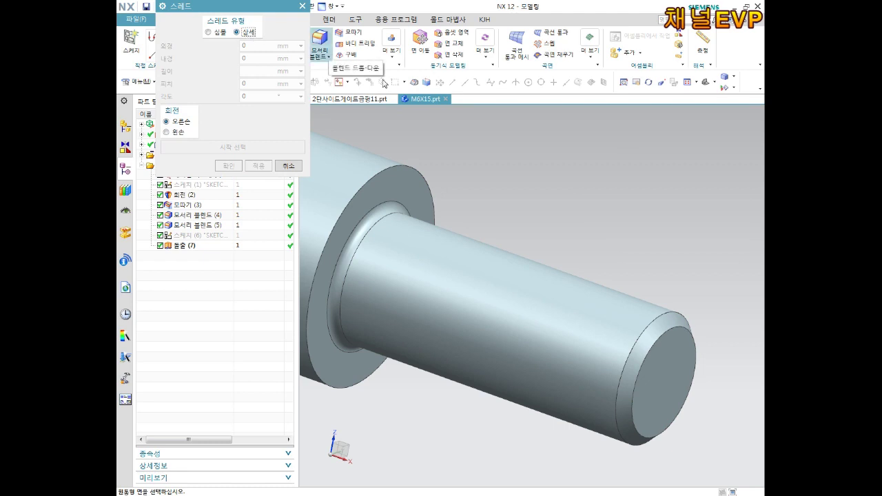
{"action": "left_click", "coordinate": [598, 312]}
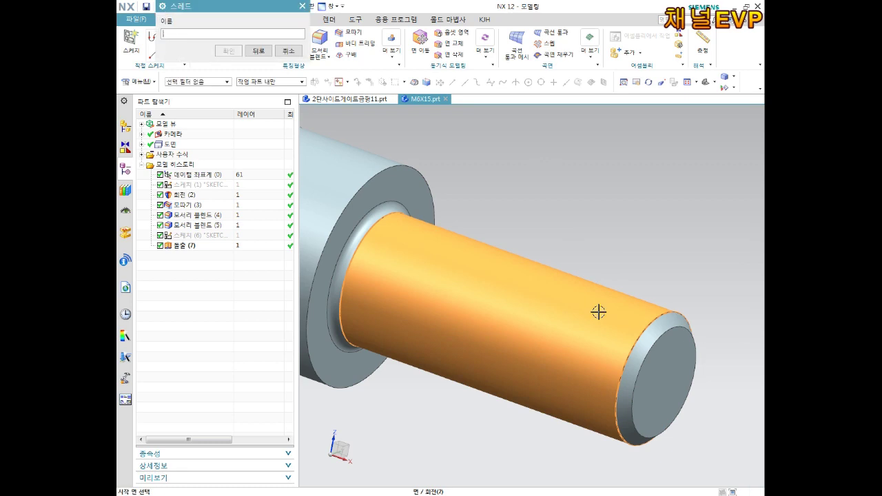
{"action": "left_click", "coordinate": [674, 371]}
{"action": "scroll", "coordinate": [730, 425], "scroll_direction": "up", "scroll_amount": 3}
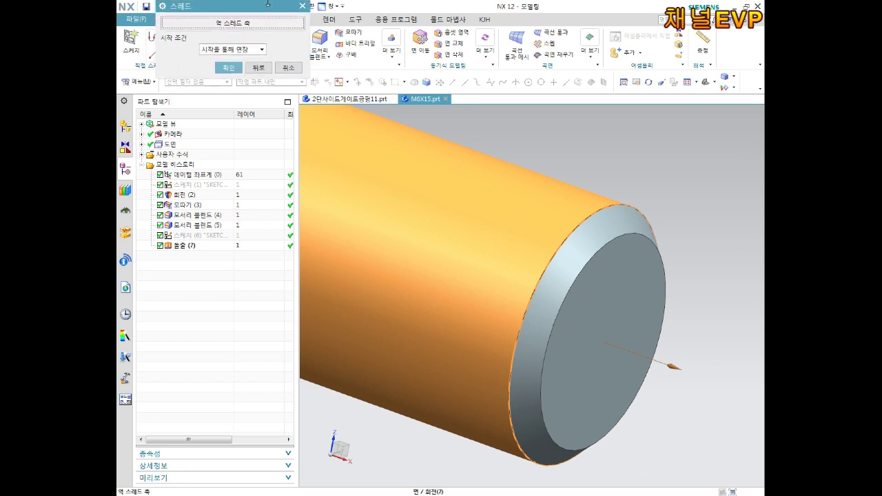
{"action": "mouse_move", "coordinate": [263, 7]}
{"action": "left_mouse_down"}
{"action": "mouse_move", "coordinate": [432, 100]}
{"action": "mouse_move", "coordinate": [460, 159]}
{"action": "left_mouse_up"}
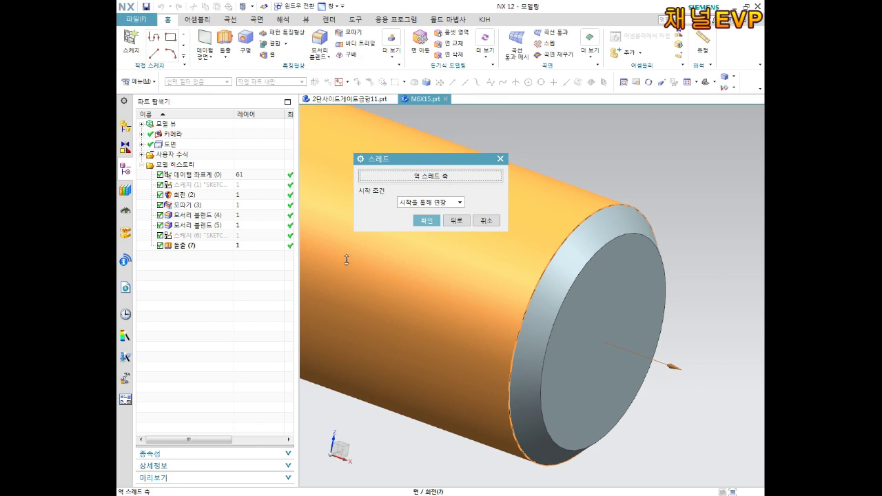
{"action": "left_click", "coordinate": [438, 178]}
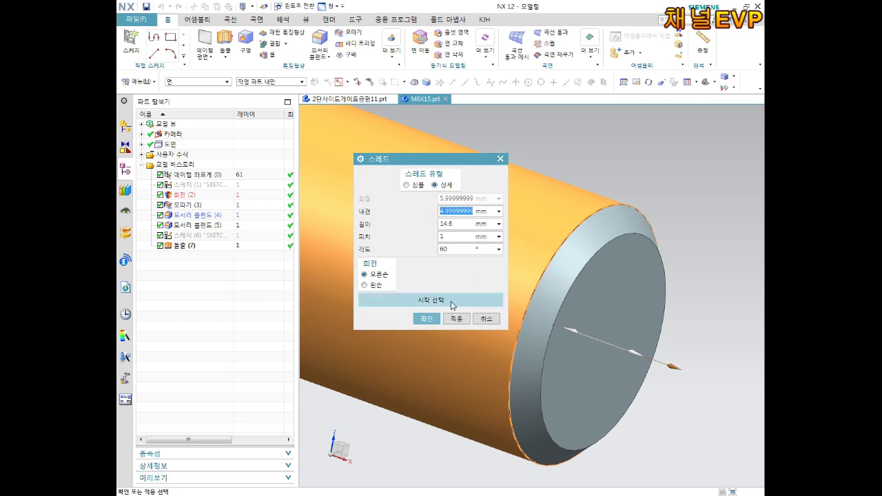
{"action": "left_click", "coordinate": [432, 322]}
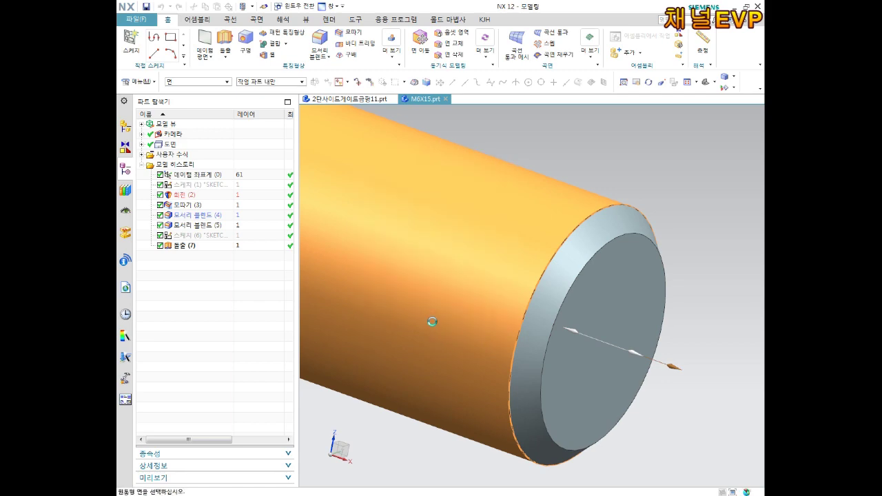
Orbit to inspect the new thread and save the bolt part.
{"action": "scroll", "coordinate": [455, 327], "scroll_direction": "down", "scroll_amount": 3}
{"action": "scroll", "coordinate": [455, 326], "scroll_direction": "down", "scroll_amount": 3}
{"action": "mouse_move", "coordinate": [455, 327]}
{"action": "middle_mouse_down"}
{"action": "mouse_move", "coordinate": [377, 310]}
{"action": "mouse_move", "coordinate": [477, 217]}
{"action": "mouse_move", "coordinate": [418, 286]}
{"action": "mouse_move", "coordinate": [439, 314]}
{"action": "middle_mouse_up"}
{"action": "scroll", "coordinate": [414, 317], "scroll_direction": "up", "scroll_amount": 3}
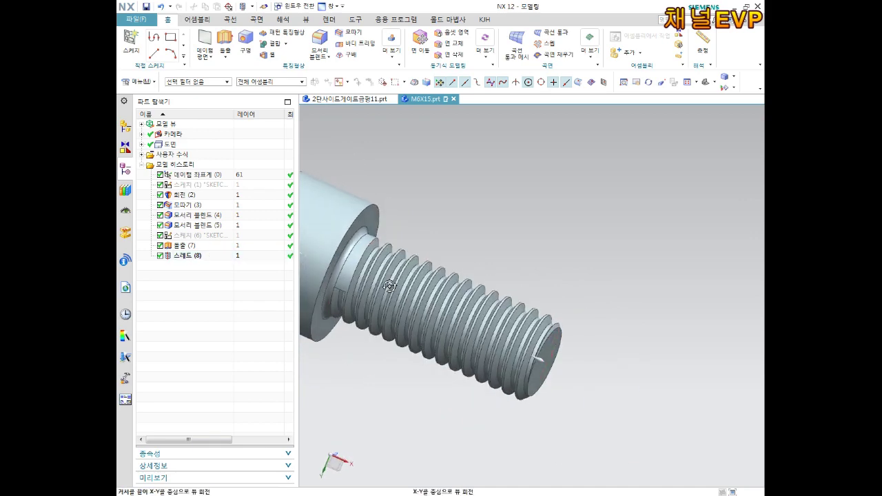
{"action": "key", "text": "ctrl+s"}
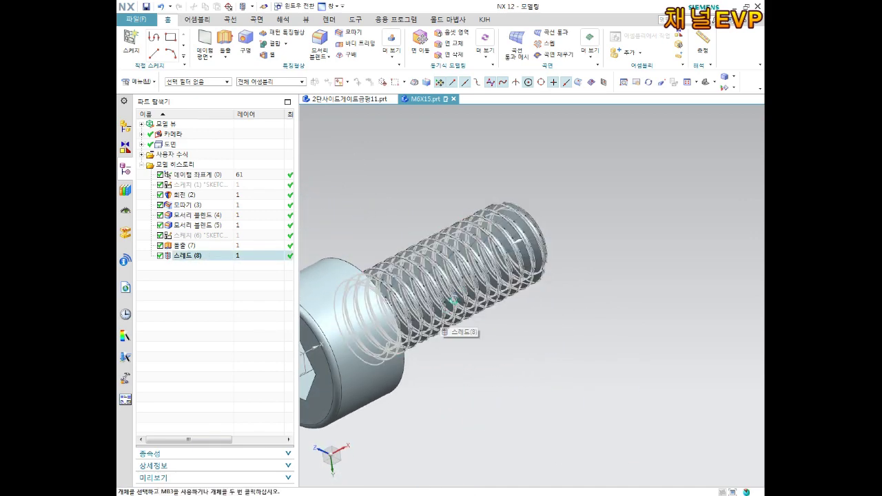
Change the bolt body's display colour to Strong Umber (colour ID 156) with Edit Object Display.
{"action": "key", "text": "ctrl+f"}
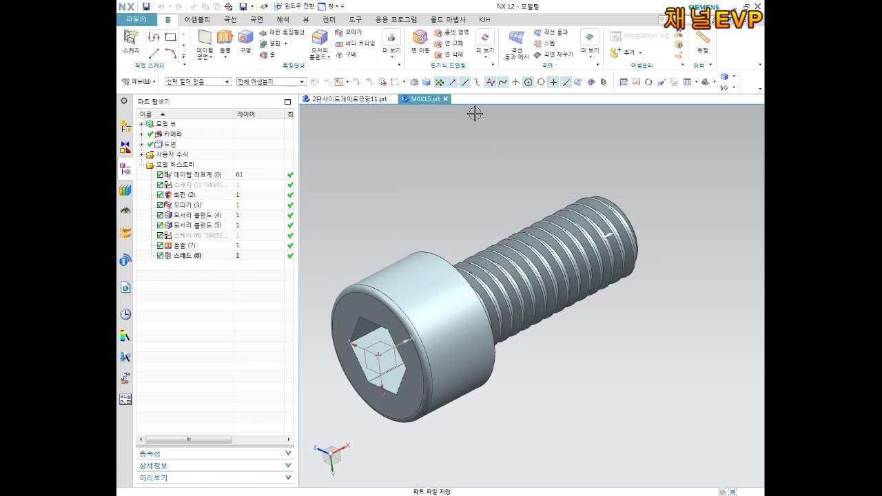
{"action": "left_click", "coordinate": [307, 21]}
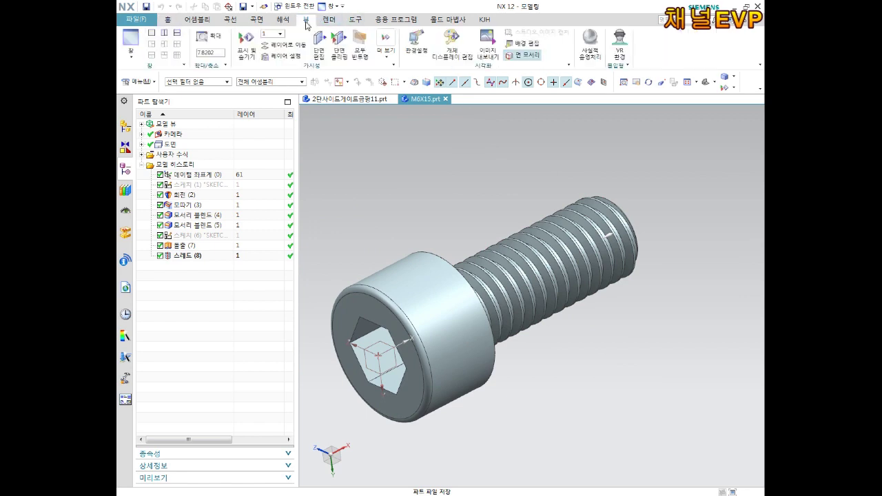
{"action": "left_click", "coordinate": [450, 50]}
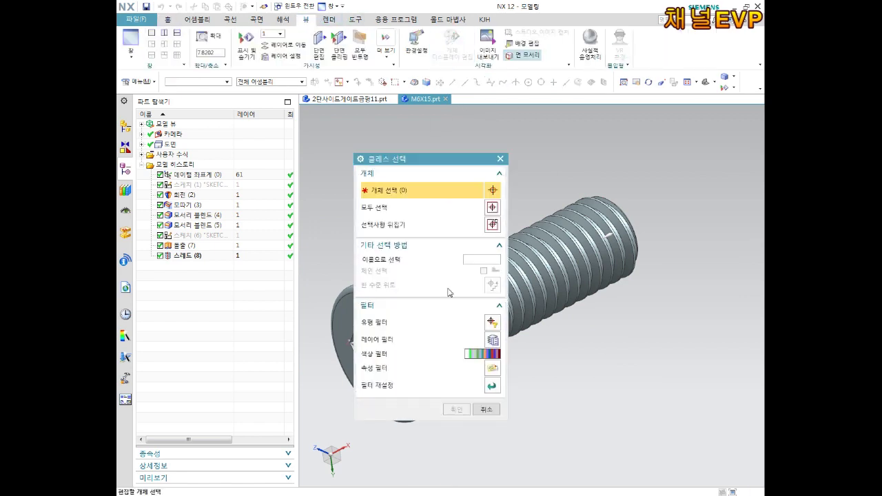
{"action": "left_click", "coordinate": [565, 289]}
{"action": "left_click", "coordinate": [457, 409]}
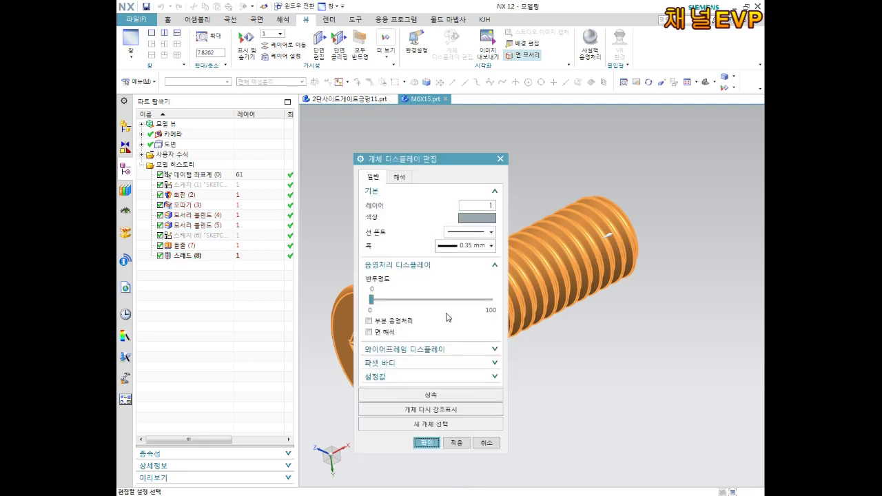
{"action": "left_click", "coordinate": [489, 222]}
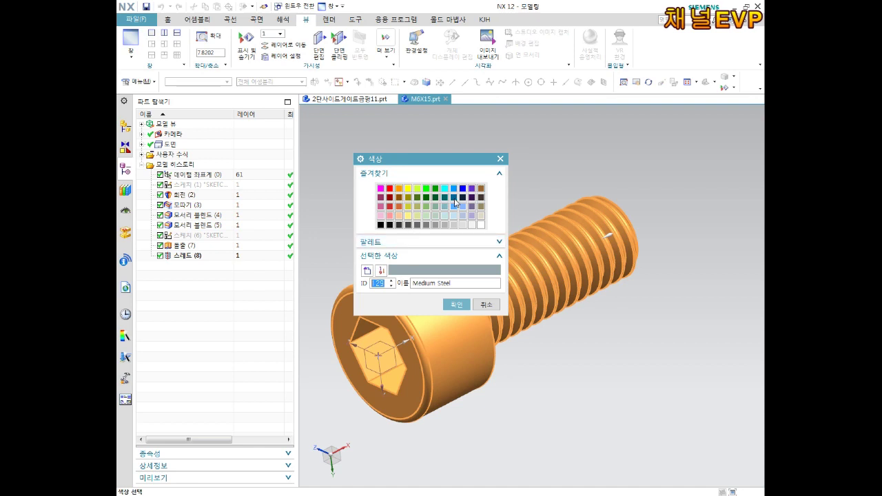
{"action": "left_click", "coordinate": [481, 198]}
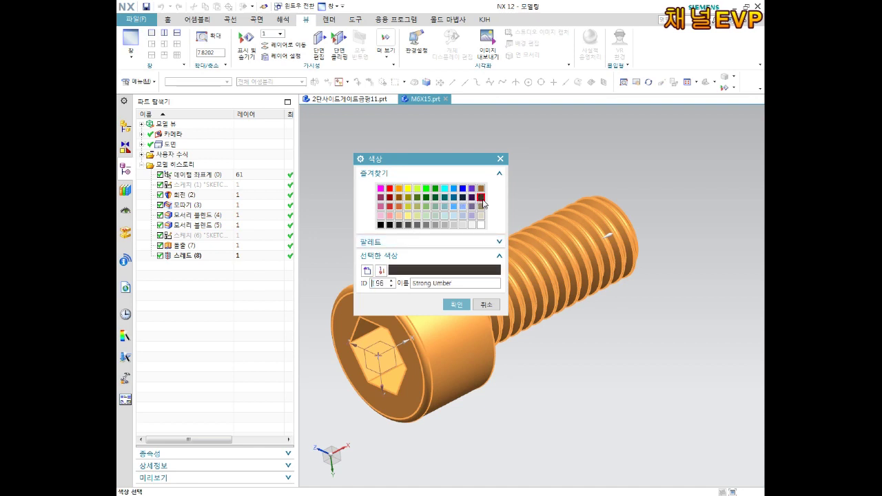
{"action": "left_click", "coordinate": [456, 303]}
{"action": "left_click", "coordinate": [427, 442]}
Save the recoloured bolt and return it to a standard view orientation.
{"action": "mouse_move", "coordinate": [449, 407]}
{"action": "middle_mouse_down"}
{"action": "mouse_move", "coordinate": [545, 353]}
{"action": "mouse_move", "coordinate": [524, 395]}
{"action": "mouse_move", "coordinate": [493, 326]}
{"action": "mouse_move", "coordinate": [527, 373]}
{"action": "mouse_move", "coordinate": [528, 447]}
{"action": "mouse_move", "coordinate": [527, 368]}
{"action": "mouse_move", "coordinate": [609, 367]}
{"action": "mouse_move", "coordinate": [591, 292]}
{"action": "mouse_move", "coordinate": [616, 282]}
{"action": "mouse_move", "coordinate": [616, 335]}
{"action": "mouse_move", "coordinate": [581, 387]}
{"action": "mouse_move", "coordinate": [572, 374]}
{"action": "mouse_move", "coordinate": [586, 321]}
{"action": "mouse_move", "coordinate": [601, 324]}
{"action": "middle_mouse_up"}
{"action": "key", "text": "ctrl+s"}
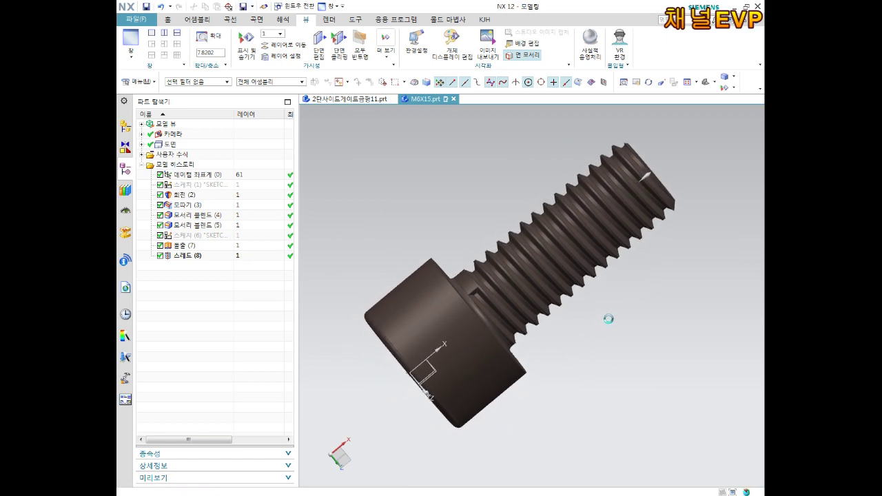
{"action": "scroll", "coordinate": [582, 298], "scroll_direction": "down", "scroll_amount": 2}
{"action": "key", "text": "Home"}
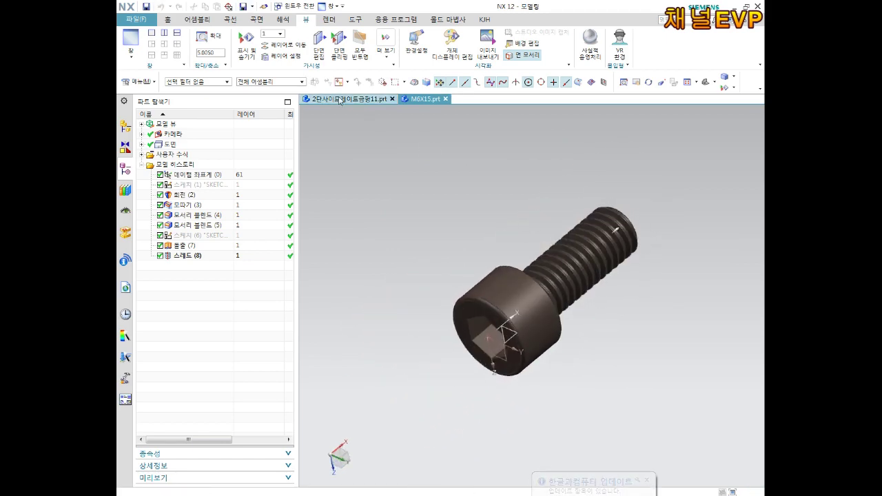
Switch to 2단사이드게이트금형11.prt and orbit the mold to inspect the plates and pins.
{"action": "left_click", "coordinate": [345, 98]}
{"action": "mouse_move", "coordinate": [545, 301]}
{"action": "middle_mouse_down"}
{"action": "mouse_move", "coordinate": [513, 302]}
{"action": "mouse_move", "coordinate": [459, 207]}
{"action": "middle_mouse_up"}
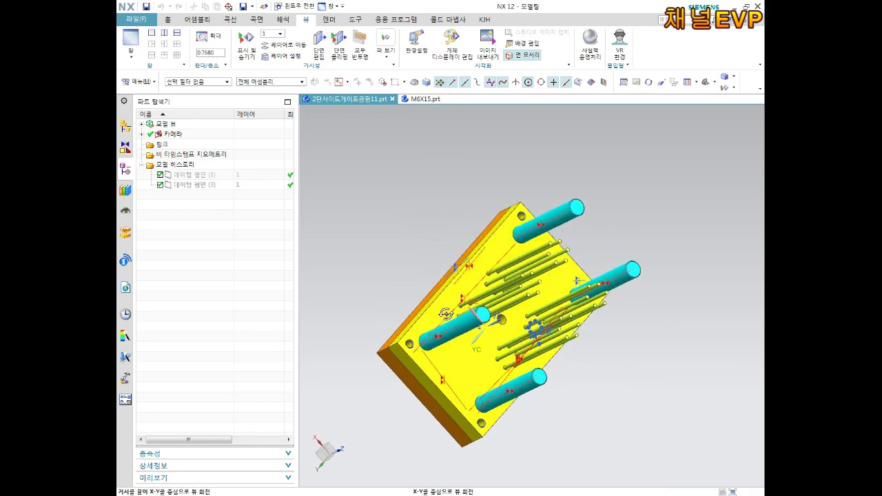
{"action": "scroll", "coordinate": [482, 221], "scroll_direction": "up", "scroll_amount": 5}
{"action": "scroll", "coordinate": [471, 262], "scroll_direction": "down", "scroll_amount": 3}
{"action": "scroll", "coordinate": [518, 292], "scroll_direction": "down", "scroll_amount": 3}
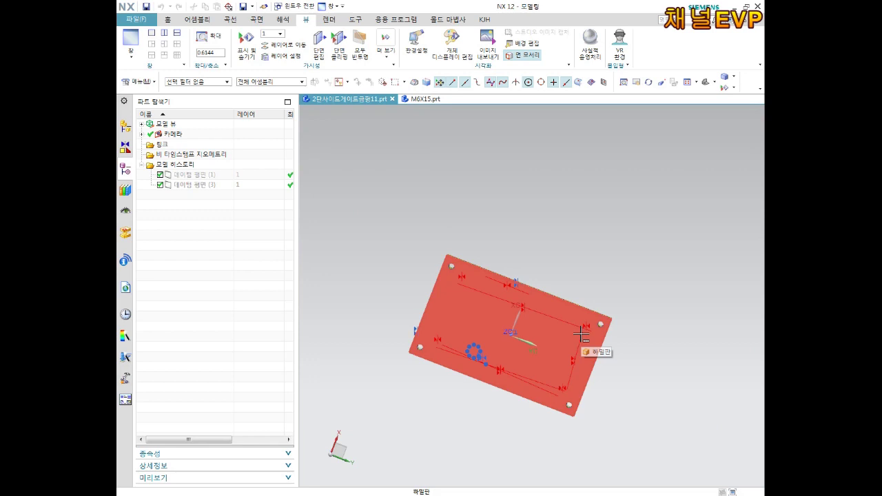
{"action": "middle_click_drag", "start_coordinate": [549, 318], "coordinate": [491, 324]}
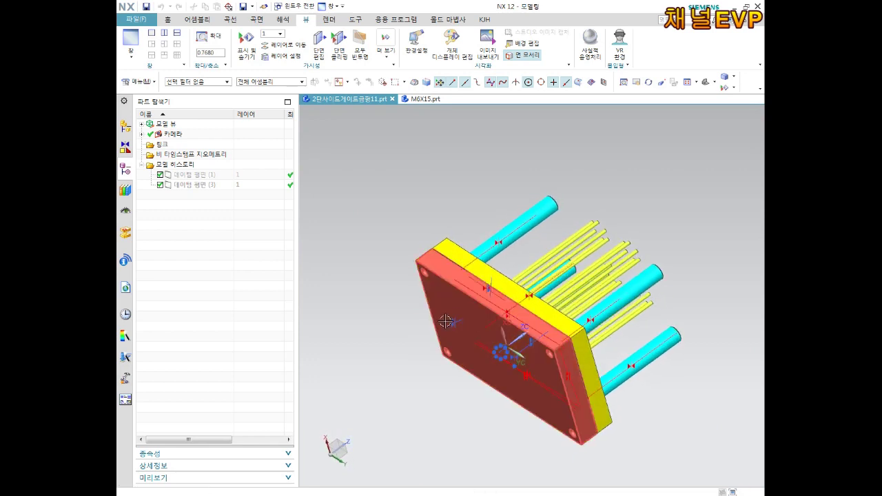
{"action": "mouse_move", "coordinate": [445, 322]}
{"action": "middle_mouse_down"}
{"action": "mouse_move", "coordinate": [515, 326]}
{"action": "mouse_move", "coordinate": [577, 229]}
{"action": "middle_mouse_up"}
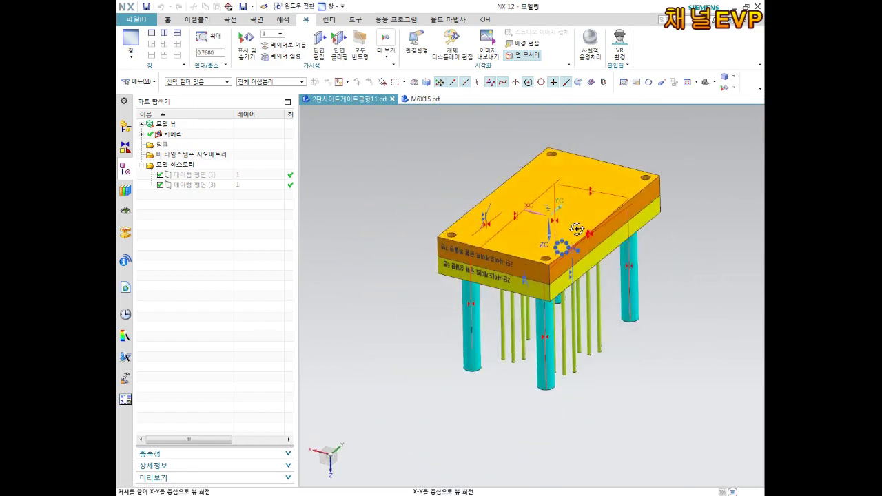
Zoom back to an overall view and open the Assembly Navigator to list the mold's components.
{"action": "scroll", "coordinate": [577, 229], "scroll_direction": "up", "scroll_amount": 2}
{"action": "scroll", "coordinate": [561, 278], "scroll_direction": "up", "scroll_amount": 3}
{"action": "scroll", "coordinate": [693, 177], "scroll_direction": "up", "scroll_amount": 1}
{"action": "scroll", "coordinate": [705, 187], "scroll_direction": "down", "scroll_amount": 2}
{"action": "scroll", "coordinate": [729, 193], "scroll_direction": "up", "scroll_amount": 1}
{"action": "scroll", "coordinate": [716, 200], "scroll_direction": "down", "scroll_amount": 1}
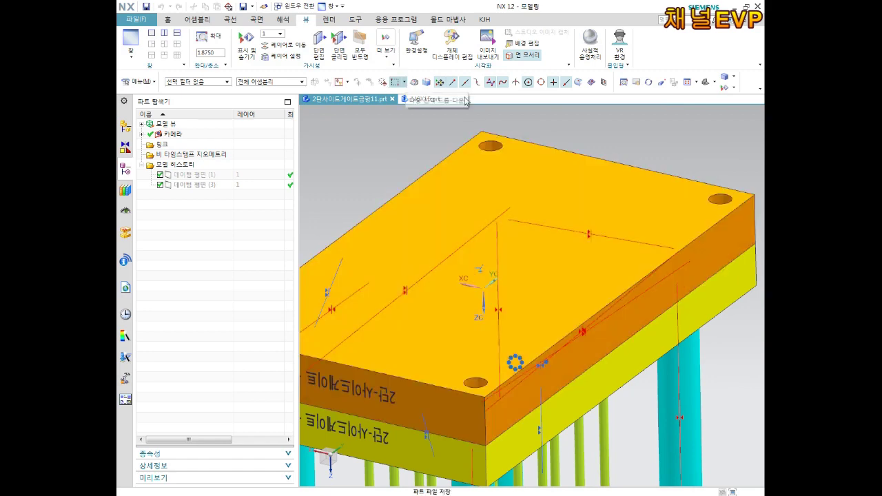
{"action": "scroll", "coordinate": [493, 262], "scroll_direction": "down", "scroll_amount": 1}
{"action": "scroll", "coordinate": [492, 262], "scroll_direction": "down", "scroll_amount": 2}
{"action": "mouse_move", "coordinate": [492, 262]}
{"action": "middle_mouse_down"}
{"action": "mouse_move", "coordinate": [507, 301]}
{"action": "mouse_move", "coordinate": [516, 277]}
{"action": "mouse_move", "coordinate": [505, 312]}
{"action": "mouse_move", "coordinate": [491, 296]}
{"action": "middle_mouse_up"}
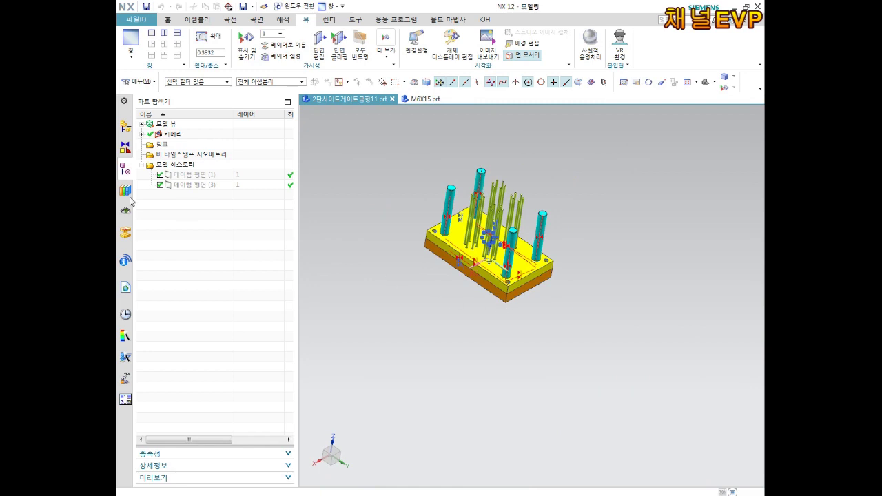
{"action": "left_click", "coordinate": [125, 128]}
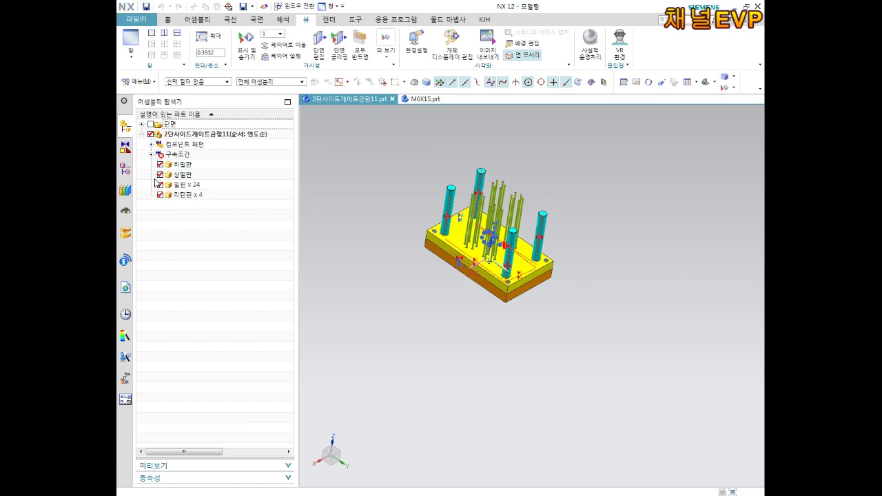
Expand the assembly constraints and delete the Fix constraint on the lower plate.
{"action": "left_click", "coordinate": [151, 155]}
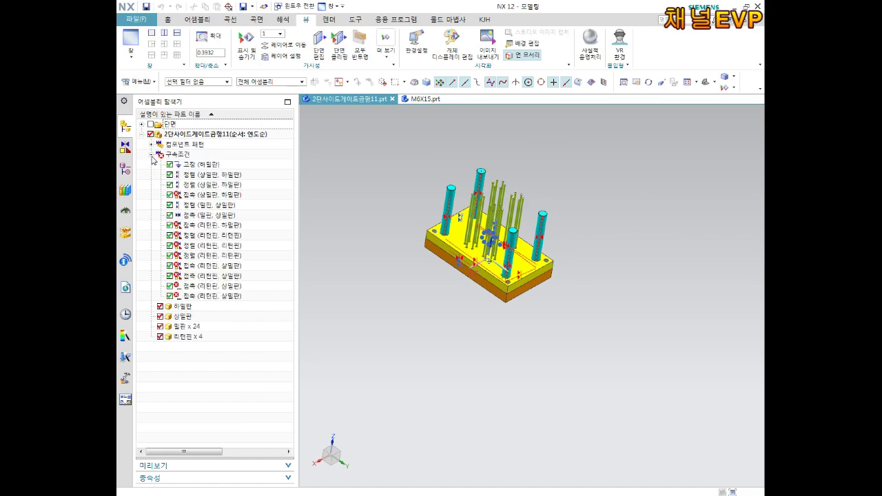
{"action": "scroll", "coordinate": [483, 199], "scroll_direction": "down", "scroll_amount": 4}
{"action": "mouse_move", "coordinate": [507, 265]}
{"action": "middle_mouse_down"}
{"action": "mouse_move", "coordinate": [504, 235]}
{"action": "mouse_move", "coordinate": [480, 253]}
{"action": "middle_mouse_up"}
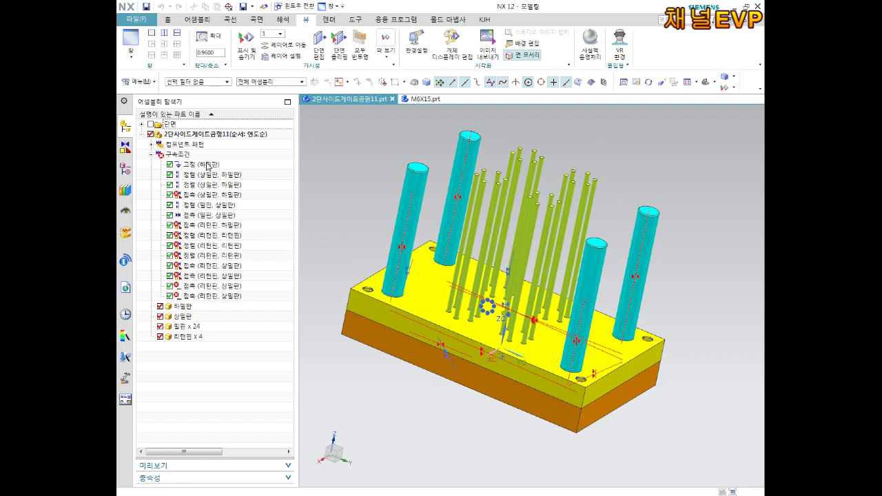
{"action": "left_click", "coordinate": [204, 165]}
{"action": "right_click", "coordinate": [201, 166]}
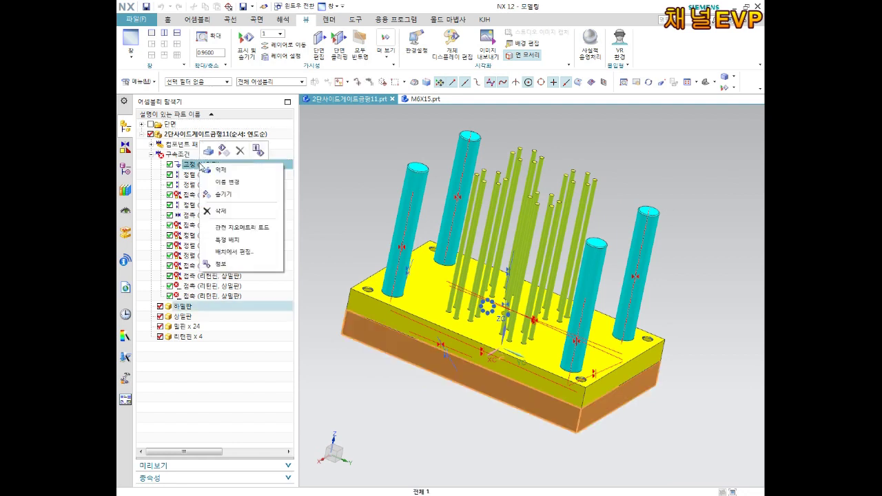
{"action": "left_click", "coordinate": [219, 211]}
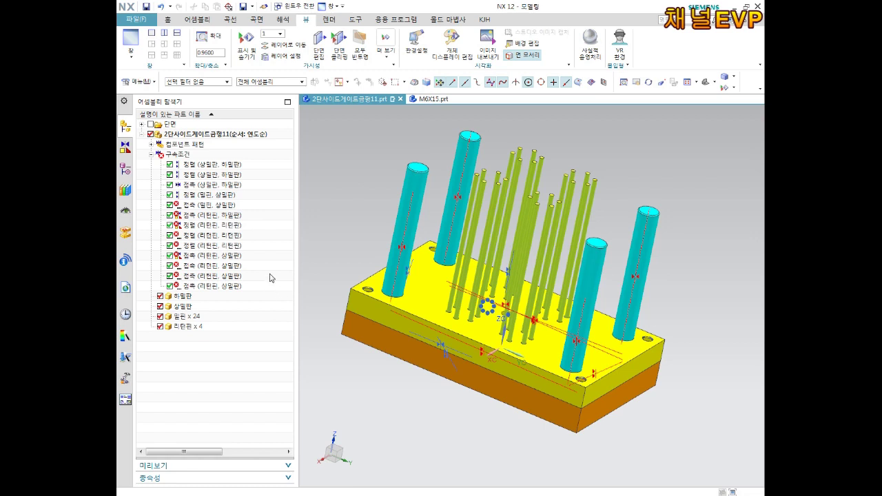
Delete the two Align constraints and the Touch constraint between 상밀판 and 하밀판.
{"action": "left_click", "coordinate": [213, 167]}
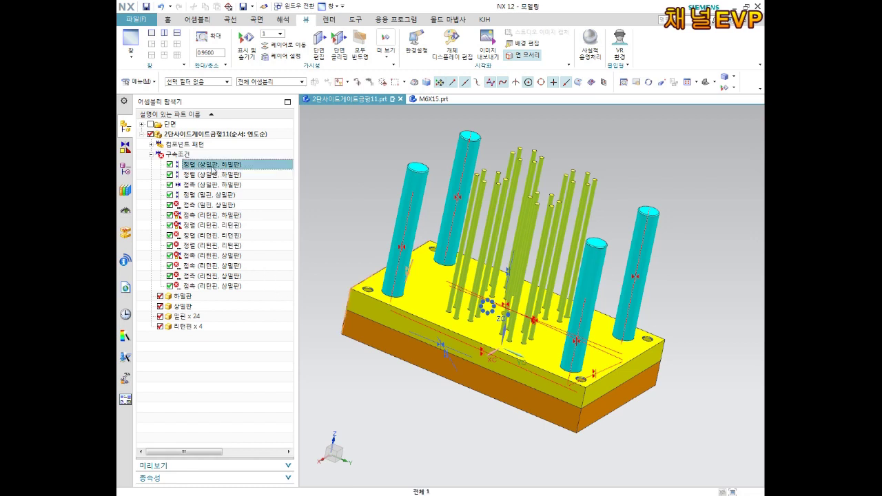
{"action": "right_click", "coordinate": [213, 168]}
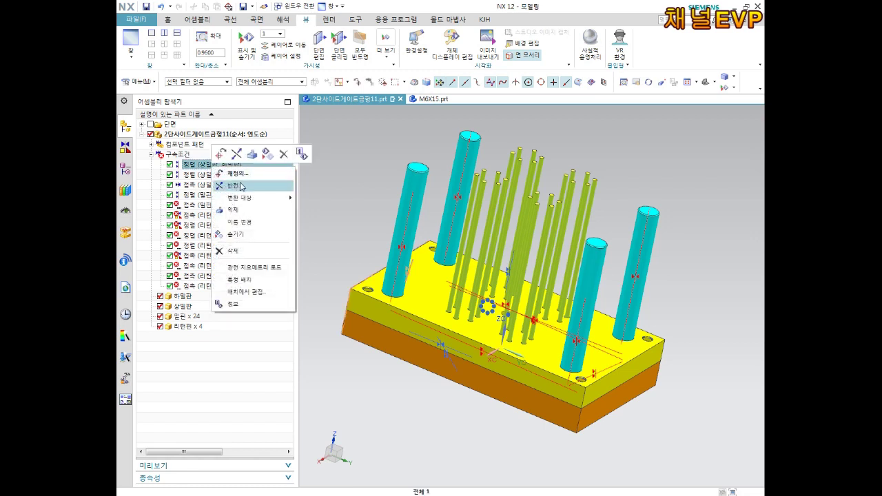
{"action": "left_click", "coordinate": [240, 252]}
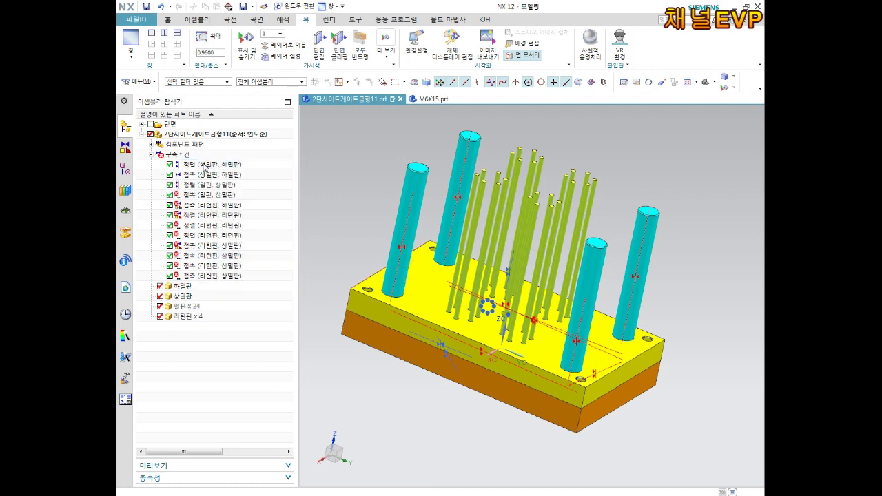
{"action": "right_click", "coordinate": [205, 169]}
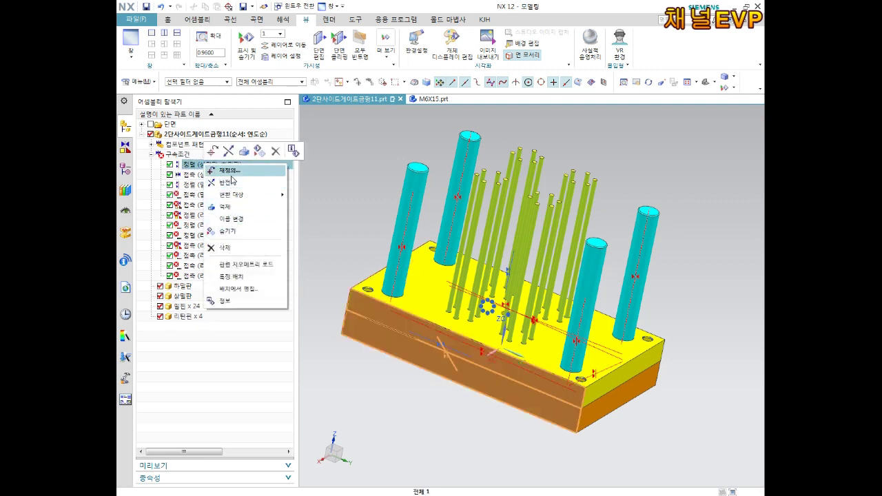
{"action": "left_click", "coordinate": [233, 248]}
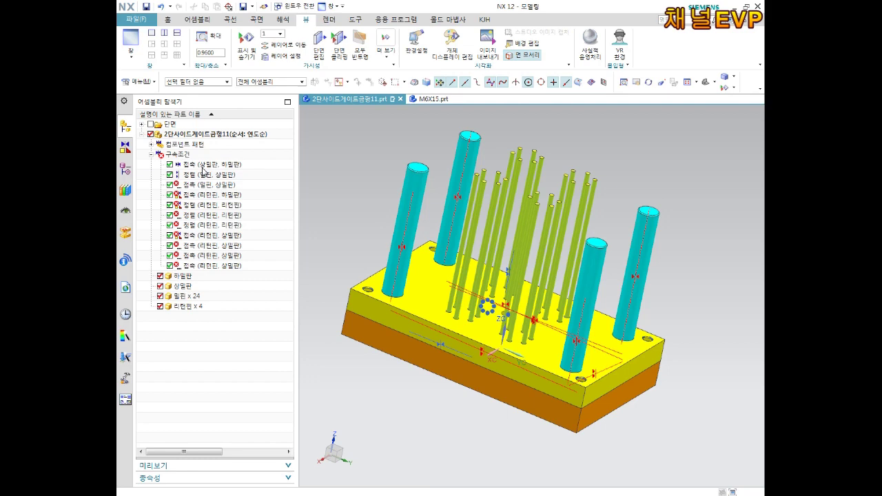
{"action": "left_click", "coordinate": [202, 170]}
{"action": "right_click", "coordinate": [199, 167]}
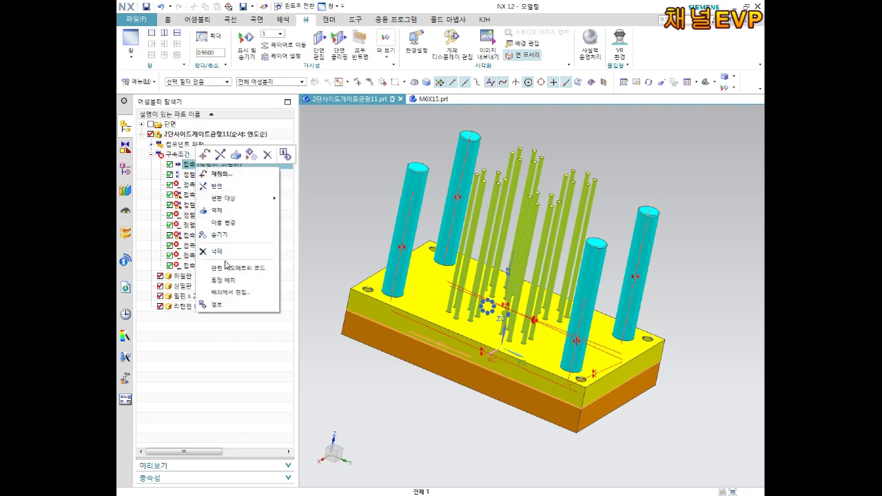
{"action": "left_click", "coordinate": [226, 252]}
Orbit the assembly to see the lower plate now rotated and offset from the upper plate.
{"action": "mouse_move", "coordinate": [344, 286]}
{"action": "middle_mouse_down"}
{"action": "mouse_move", "coordinate": [386, 276]}
{"action": "mouse_move", "coordinate": [405, 209]}
{"action": "middle_mouse_up"}
{"action": "scroll", "coordinate": [385, 276], "scroll_direction": "down", "scroll_amount": 3}
{"action": "scroll", "coordinate": [386, 275], "scroll_direction": "up", "scroll_amount": 2}
{"action": "middle_click_drag", "start_coordinate": [397, 238], "coordinate": [407, 297]}
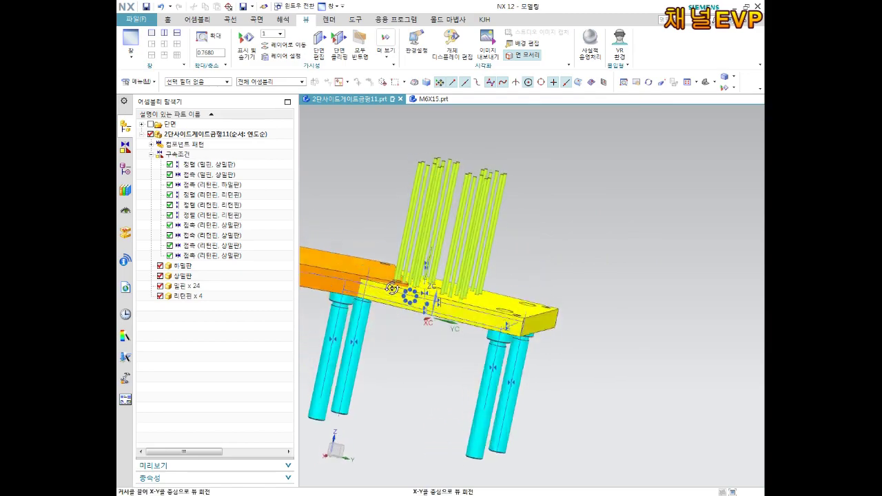
{"action": "scroll", "coordinate": [399, 296], "scroll_direction": "down", "scroll_amount": 5}
{"action": "scroll", "coordinate": [378, 298], "scroll_direction": "up", "scroll_amount": 5}
{"action": "mouse_move", "coordinate": [382, 293]}
{"action": "middle_mouse_down"}
{"action": "mouse_move", "coordinate": [430, 232]}
{"action": "mouse_move", "coordinate": [396, 289]}
{"action": "mouse_move", "coordinate": [386, 286]}
{"action": "middle_mouse_up"}
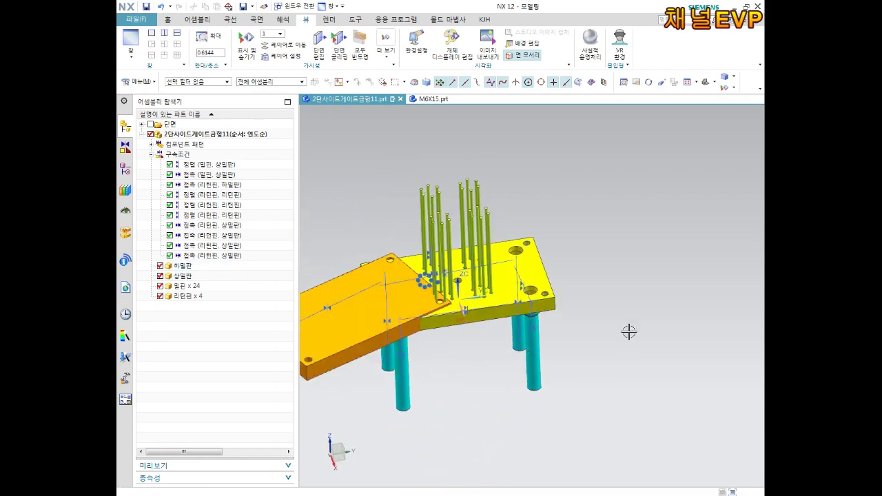
{"action": "right_click", "coordinate": [631, 315]}
{"action": "scroll", "coordinate": [567, 280], "scroll_direction": "down", "scroll_amount": 1}
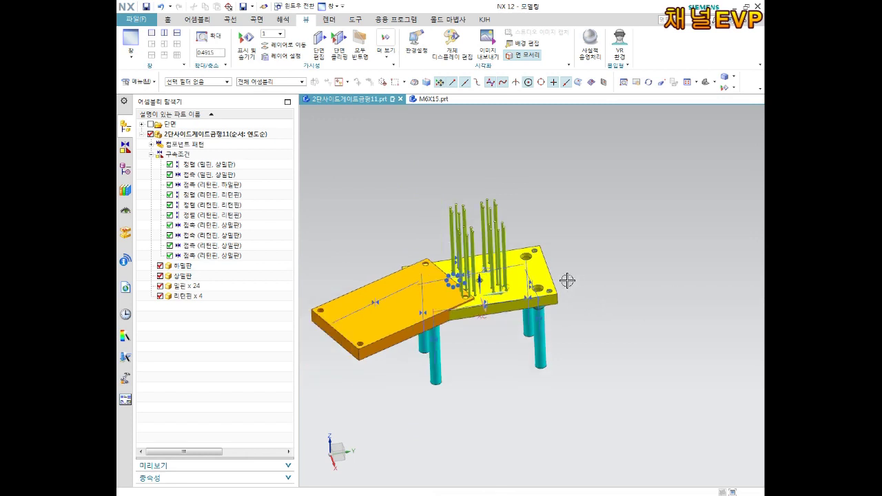
Apply a single Fix constraint to the upper plate 상밀판, declining the duplicate-fix prompt.
{"action": "left_click", "coordinate": [194, 20]}
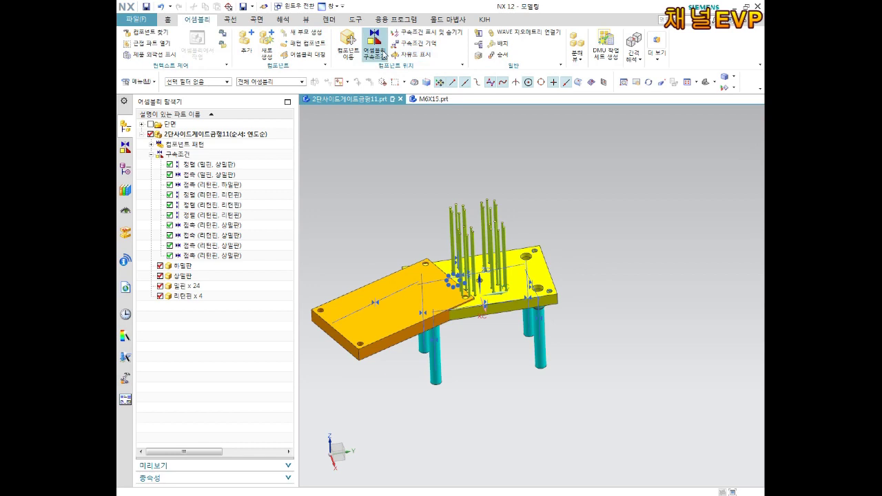
{"action": "left_click", "coordinate": [383, 55]}
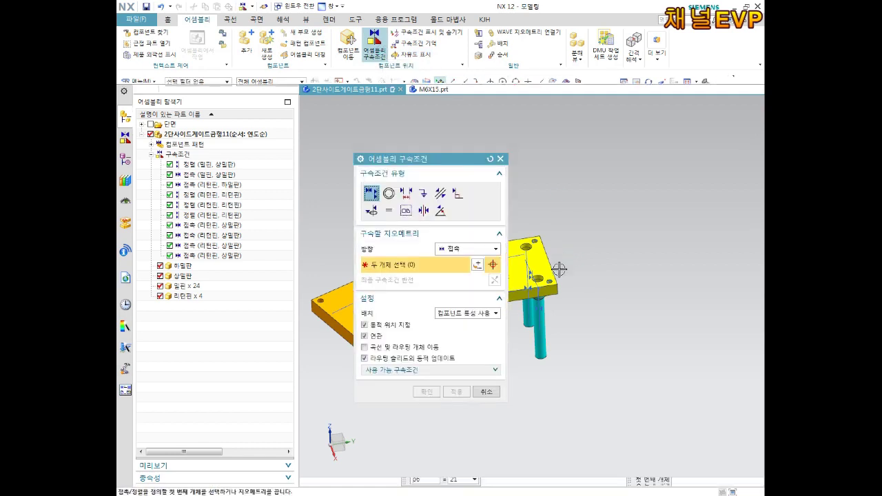
{"action": "mouse_move", "coordinate": [458, 155]}
{"action": "left_mouse_down"}
{"action": "mouse_move", "coordinate": [381, 158]}
{"action": "mouse_move", "coordinate": [350, 143]}
{"action": "left_mouse_up"}
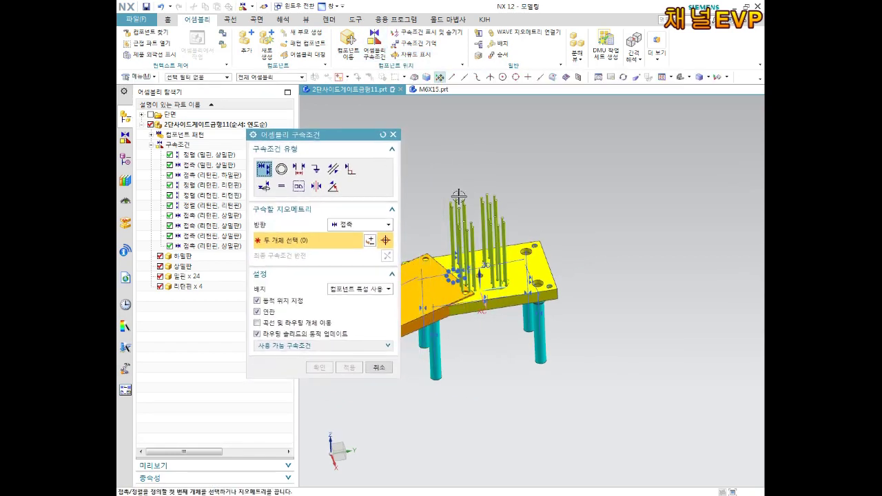
{"action": "scroll", "coordinate": [547, 255], "scroll_direction": "up", "scroll_amount": 2}
{"action": "left_click", "coordinate": [537, 270]}
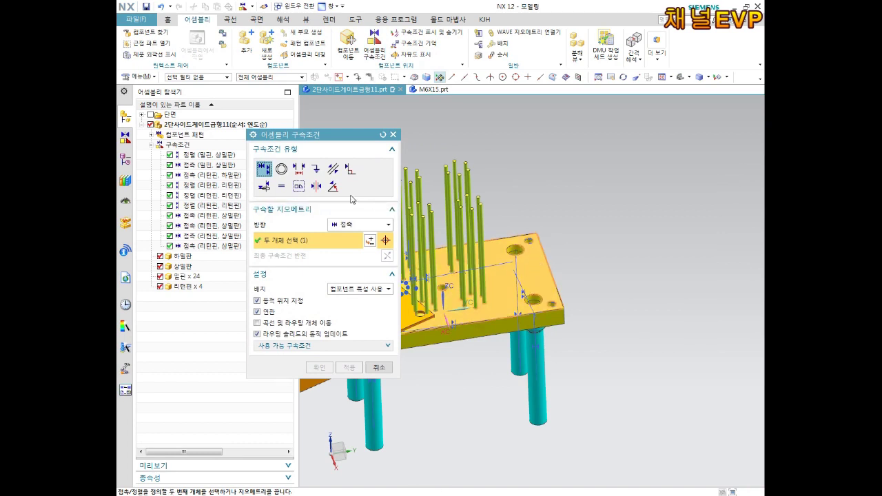
{"action": "left_click", "coordinate": [316, 171]}
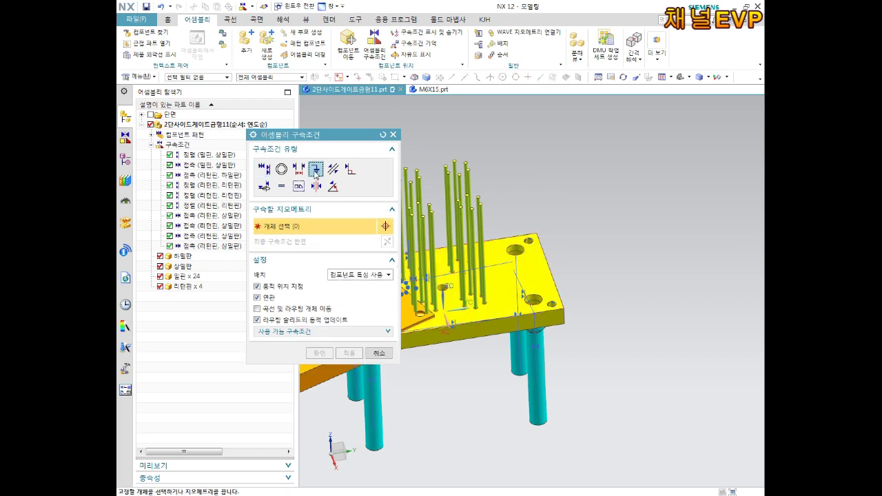
{"action": "left_click", "coordinate": [540, 274]}
{"action": "left_click", "coordinate": [531, 273]}
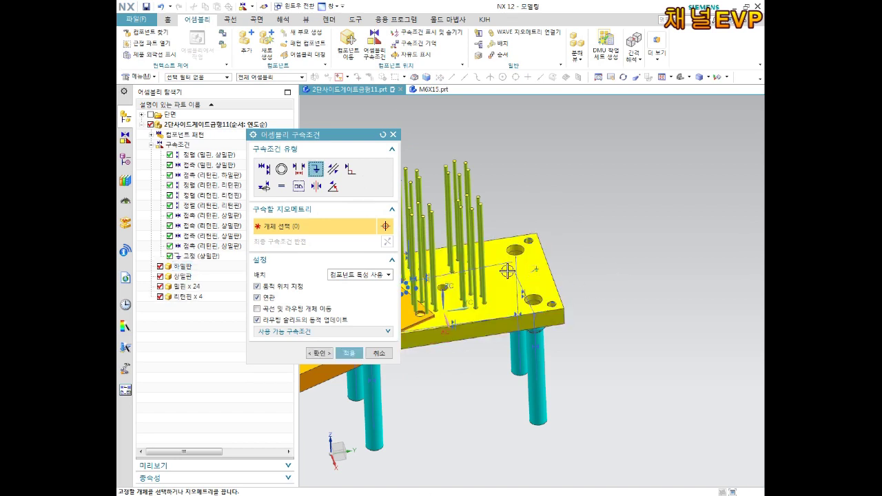
{"action": "left_click", "coordinate": [542, 271]}
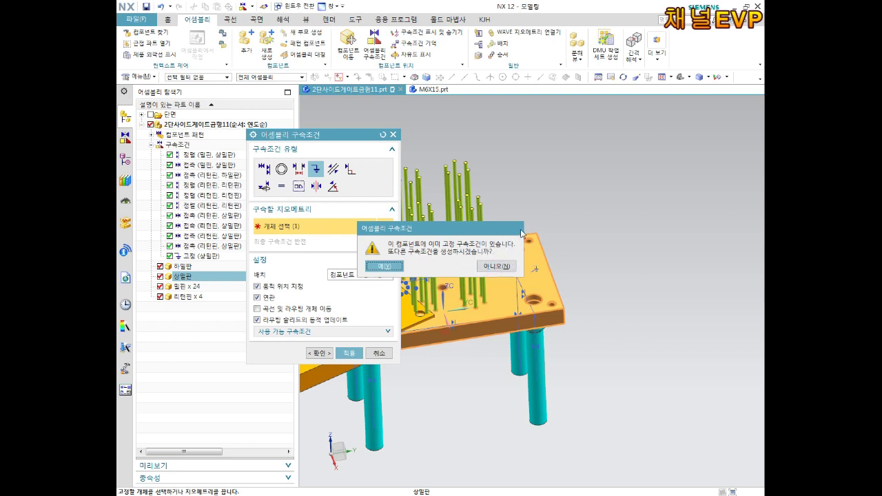
{"action": "left_click", "coordinate": [504, 266]}
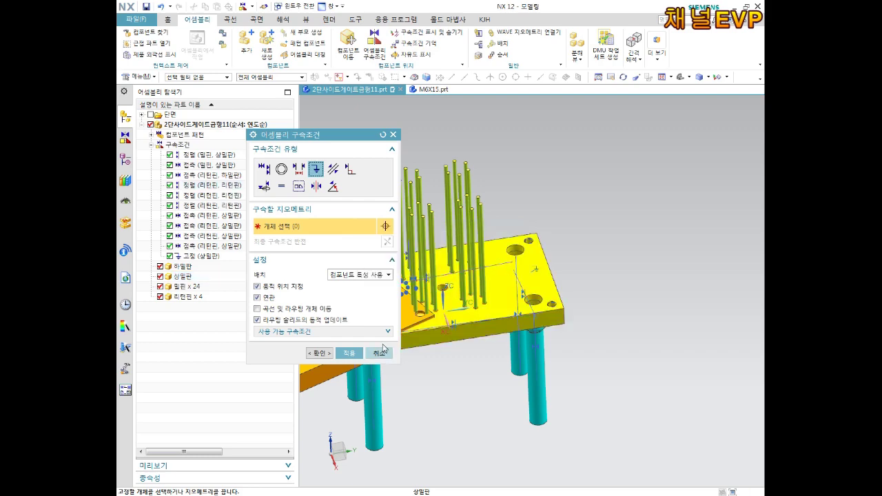
{"action": "left_click", "coordinate": [319, 353]}
{"action": "mouse_move", "coordinate": [407, 292]}
{"action": "middle_mouse_down"}
{"action": "mouse_move", "coordinate": [407, 315]}
{"action": "mouse_move", "coordinate": [531, 286]}
{"action": "mouse_move", "coordinate": [510, 306]}
{"action": "mouse_move", "coordinate": [427, 312]}
{"action": "middle_mouse_up"}
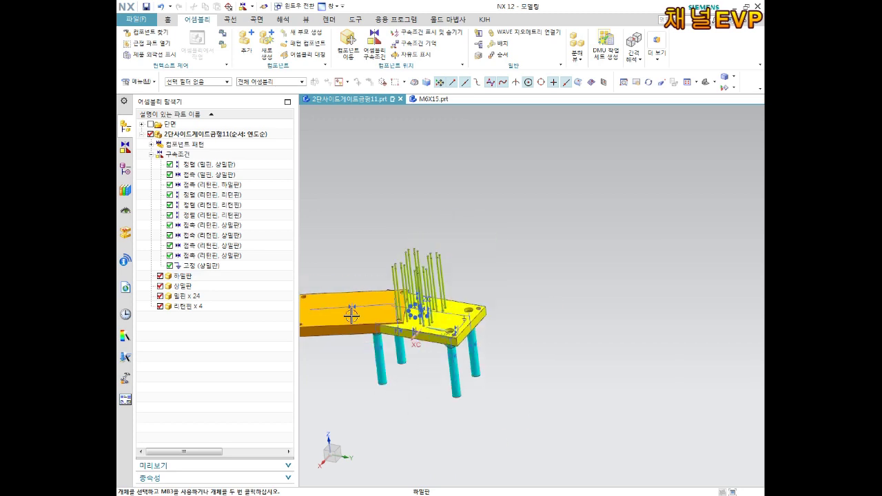
{"action": "middle_click_drag", "start_coordinate": [351, 315], "coordinate": [418, 315]}
Move 하밀판 down to about Z -83.5, well below the upper plate, and save the part.
{"action": "scroll", "coordinate": [419, 315], "scroll_direction": "up", "scroll_amount": 3}
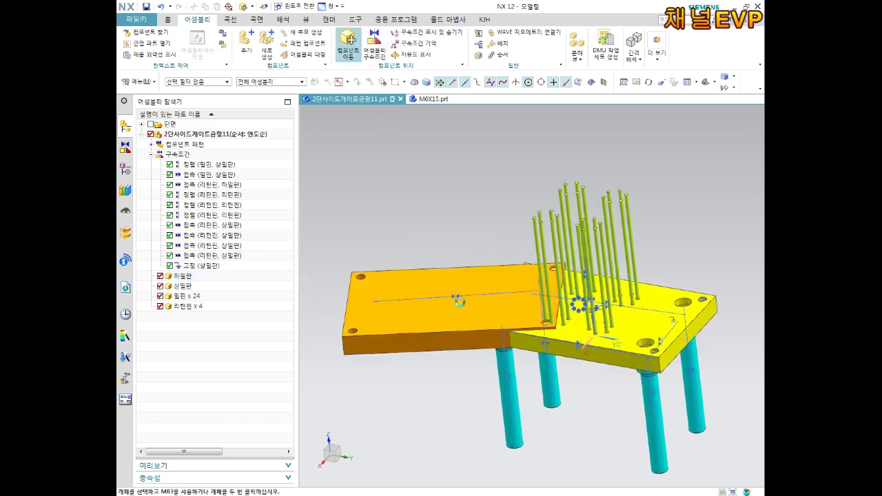
{"action": "left_click", "coordinate": [349, 42]}
{"action": "left_click", "coordinate": [424, 309]}
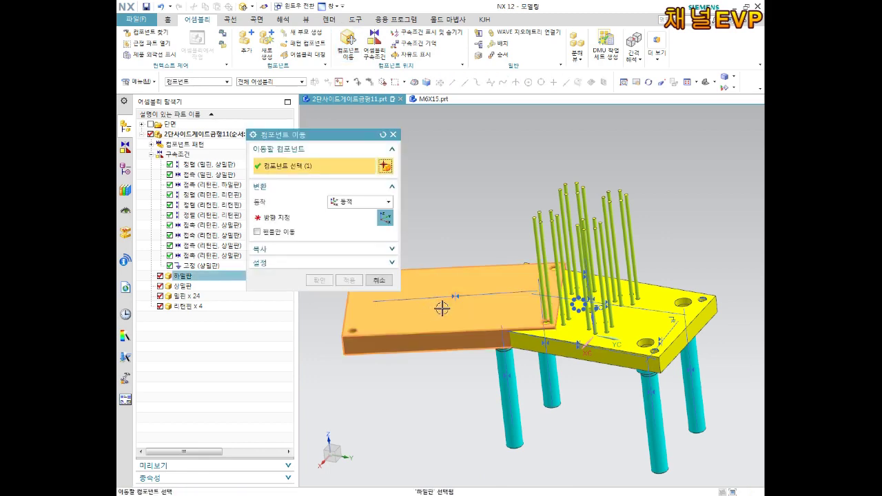
{"action": "middle_click", "coordinate": [448, 307]}
{"action": "left_click_drag", "start_coordinate": [453, 305], "coordinate": [406, 386]}
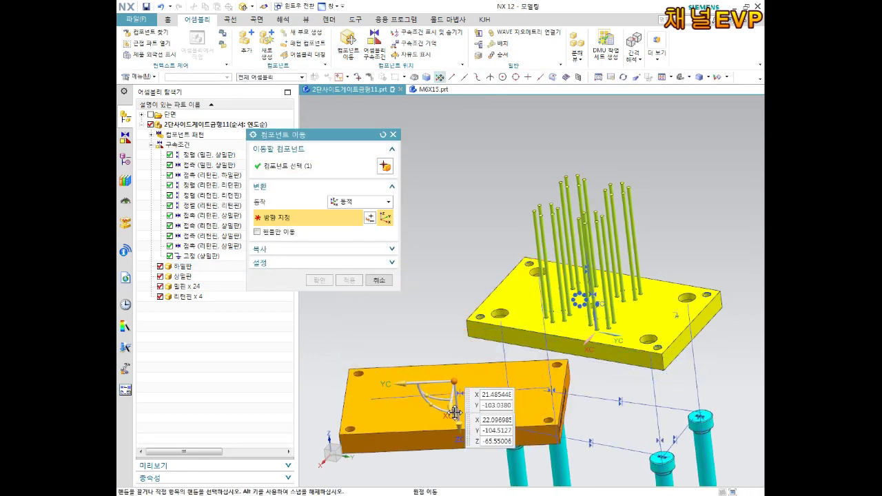
{"action": "mouse_move", "coordinate": [407, 386]}
{"action": "middle_mouse_down"}
{"action": "mouse_move", "coordinate": [485, 344]}
{"action": "mouse_move", "coordinate": [490, 408]}
{"action": "middle_mouse_up"}
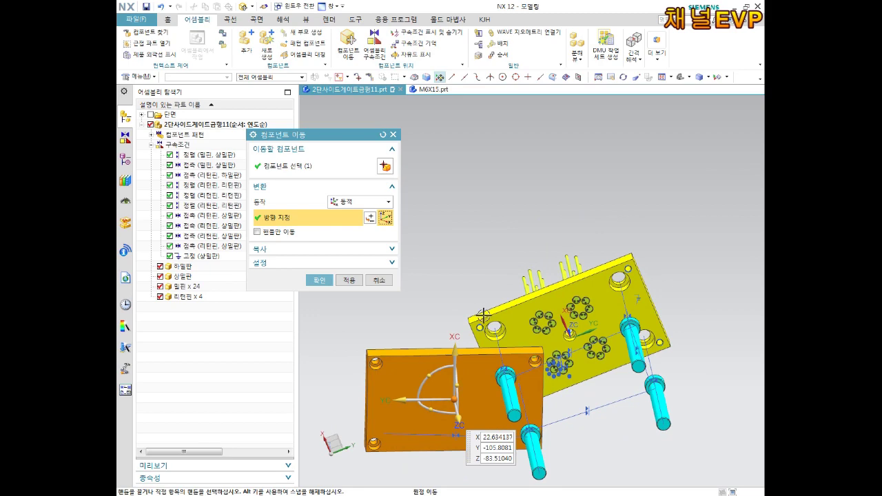
{"action": "middle_click", "coordinate": [490, 408]}
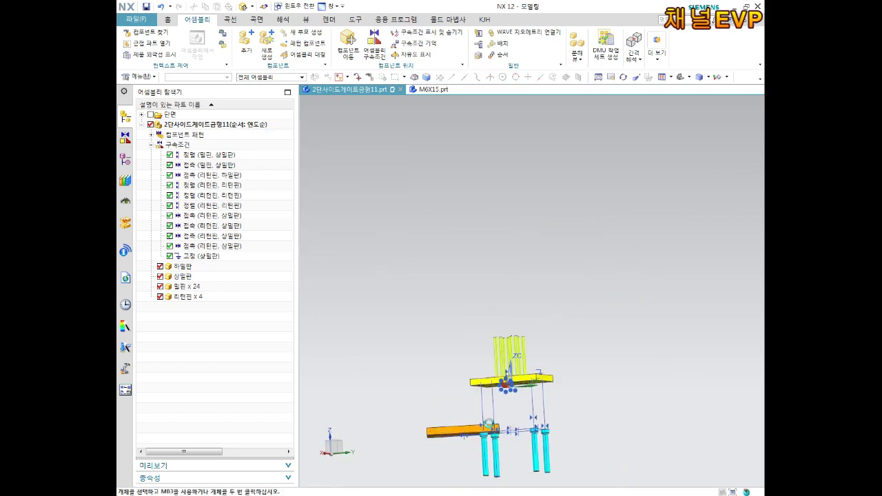
{"action": "mouse_move", "coordinate": [537, 403]}
{"action": "middle_mouse_down"}
{"action": "mouse_move", "coordinate": [556, 353]}
{"action": "mouse_move", "coordinate": [617, 302]}
{"action": "middle_mouse_up"}
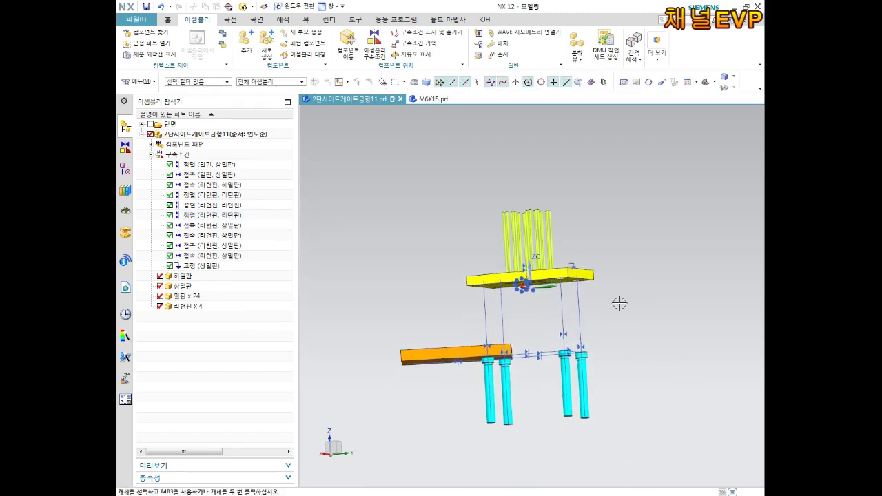
{"action": "key", "text": "ctrl+s"}
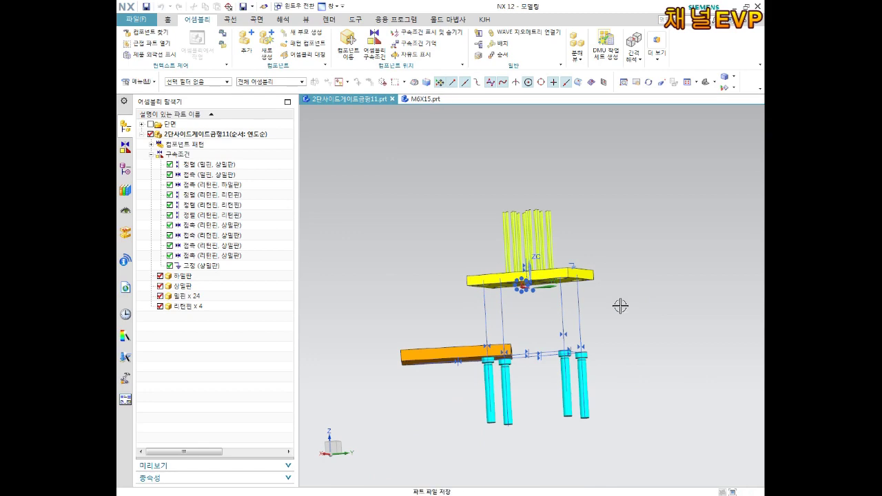
{"action": "scroll", "coordinate": [510, 344], "scroll_direction": "down", "scroll_amount": 2}
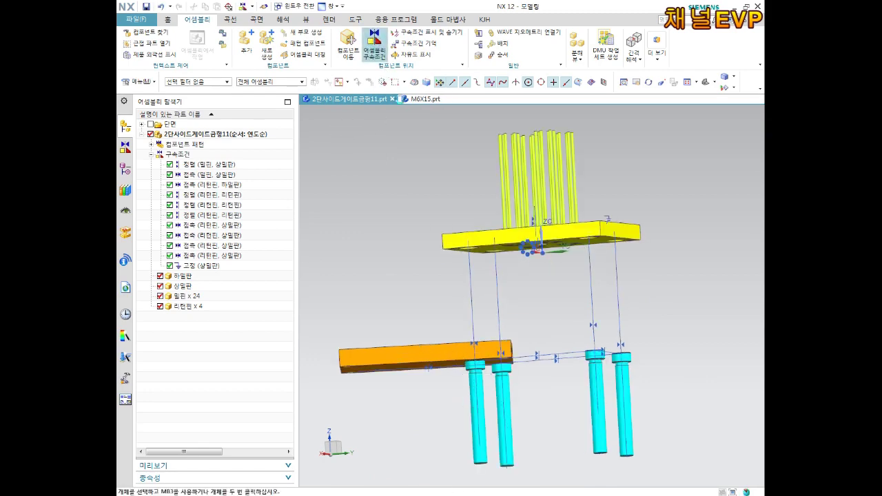
Pick a Fix on the lower plate and a Touch Align between its face and the upper plate's underside.
{"action": "mouse_move", "coordinate": [442, 388]}
{"action": "middle_mouse_down"}
{"action": "mouse_move", "coordinate": [533, 398]}
{"action": "mouse_move", "coordinate": [474, 365]}
{"action": "mouse_move", "coordinate": [605, 364]}
{"action": "middle_mouse_up"}
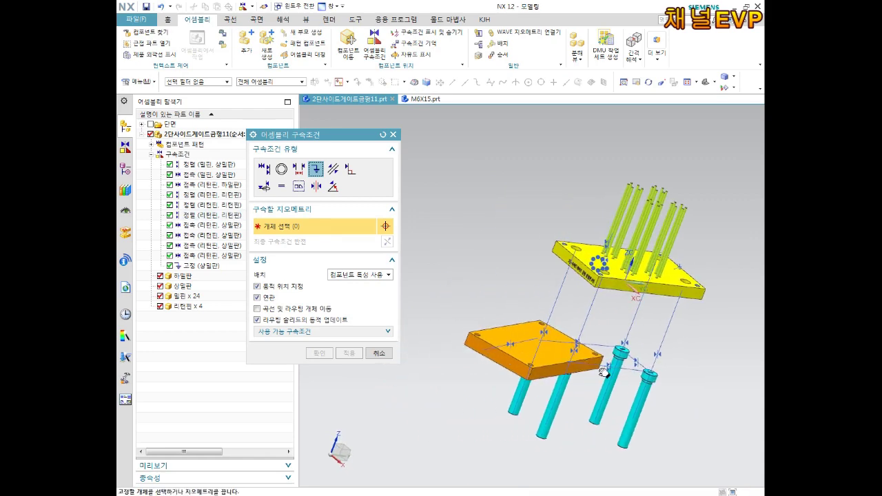
{"action": "scroll", "coordinate": [555, 339], "scroll_direction": "down", "scroll_amount": 2}
{"action": "left_click", "coordinate": [549, 361]}
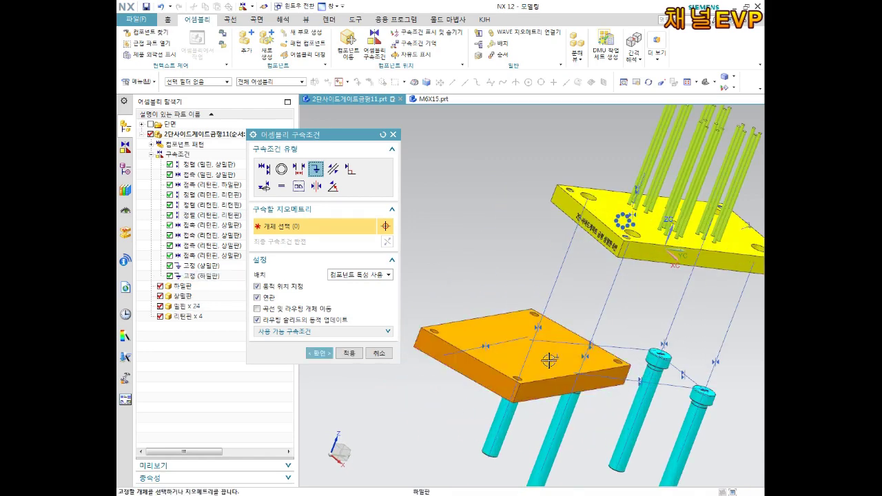
{"action": "left_click", "coordinate": [263, 169]}
{"action": "left_click", "coordinate": [545, 344]}
{"action": "mouse_move", "coordinate": [545, 345]}
{"action": "middle_mouse_down"}
{"action": "mouse_move", "coordinate": [597, 267]}
{"action": "mouse_move", "coordinate": [629, 274]}
{"action": "middle_mouse_up"}
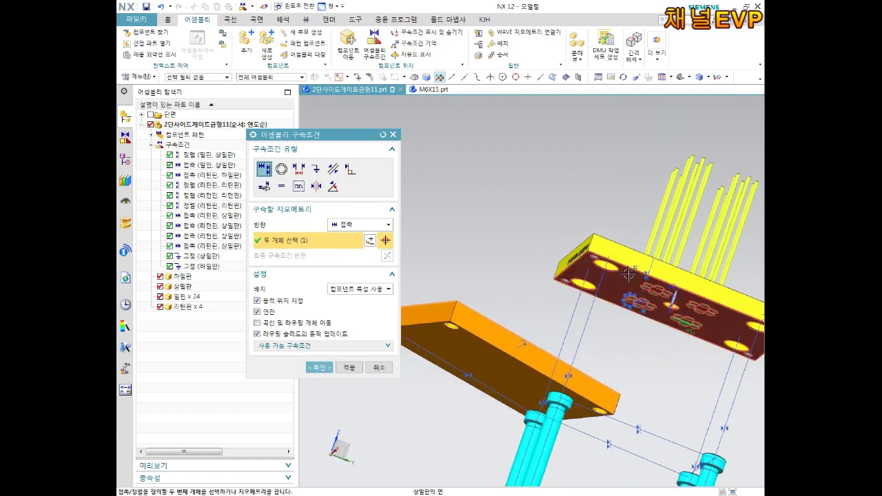
{"action": "scroll", "coordinate": [620, 282], "scroll_direction": "up", "scroll_amount": 2}
{"action": "scroll", "coordinate": [620, 283], "scroll_direction": "up", "scroll_amount": 2}
{"action": "scroll", "coordinate": [616, 281], "scroll_direction": "up", "scroll_amount": 2}
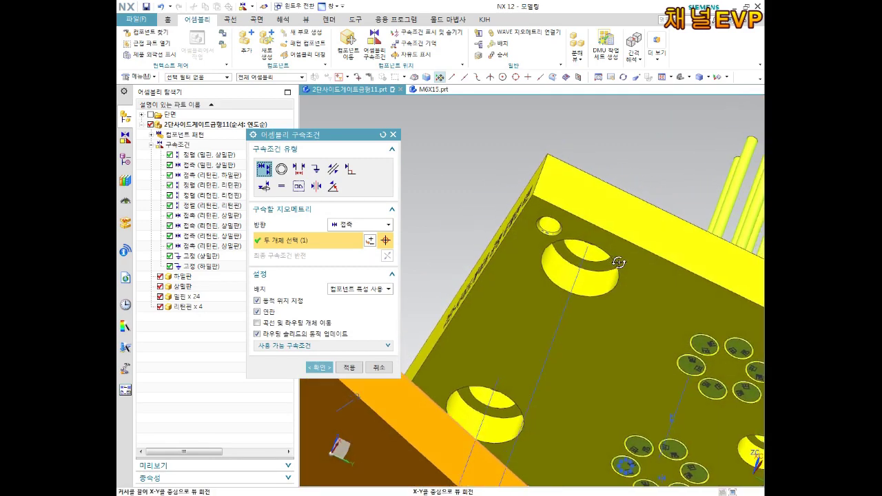
{"action": "middle_click_drag", "start_coordinate": [614, 279], "coordinate": [611, 274]}
{"action": "left_click", "coordinate": [610, 273]}
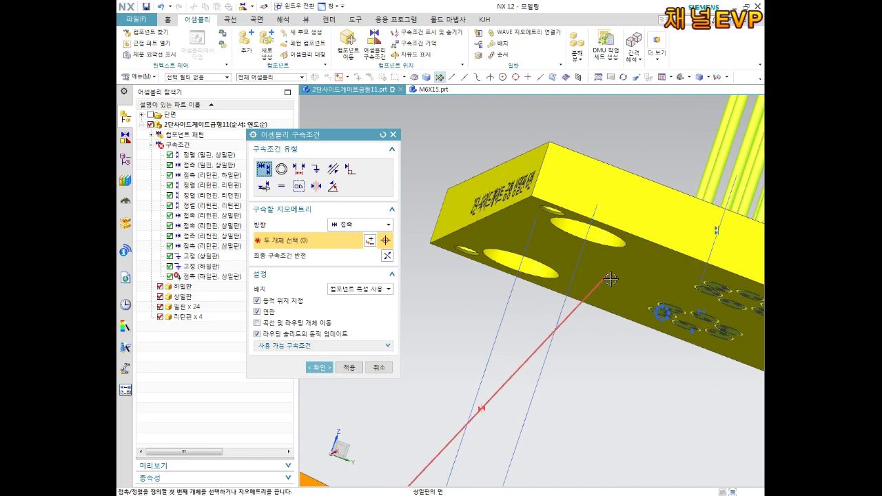
{"action": "scroll", "coordinate": [610, 279], "scroll_direction": "down", "scroll_amount": 5}
{"action": "mouse_move", "coordinate": [611, 279]}
{"action": "middle_mouse_down"}
{"action": "mouse_move", "coordinate": [579, 335]}
{"action": "mouse_move", "coordinate": [607, 324]}
{"action": "middle_mouse_up"}
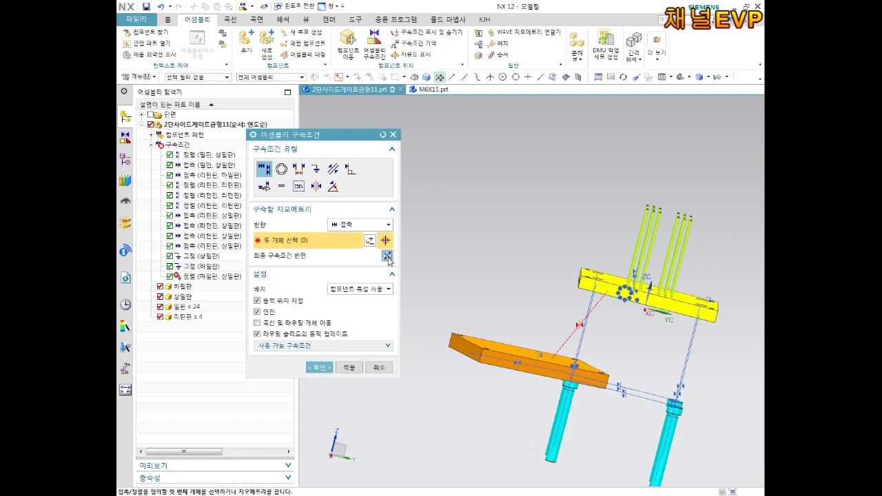
Cancel the constraint session, discarding the unapplied Fix and Touch Align constraints.
{"action": "key", "text": "Escape"}
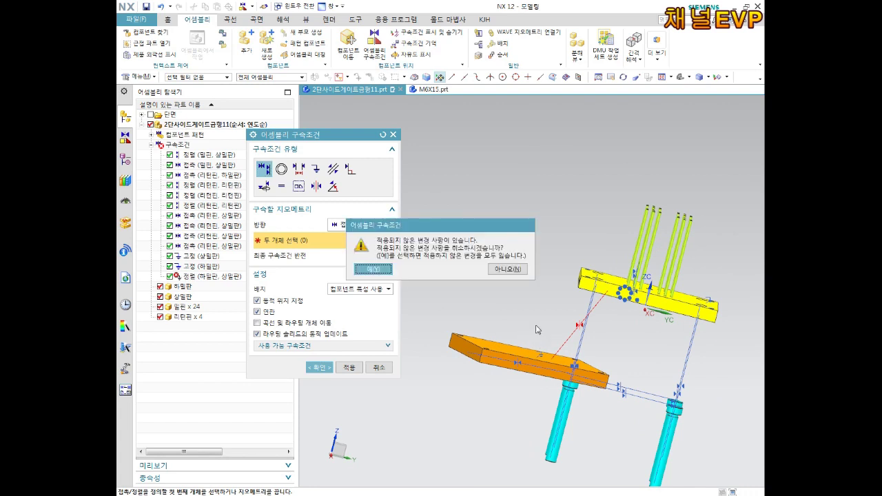
{"action": "left_click", "coordinate": [373, 269]}
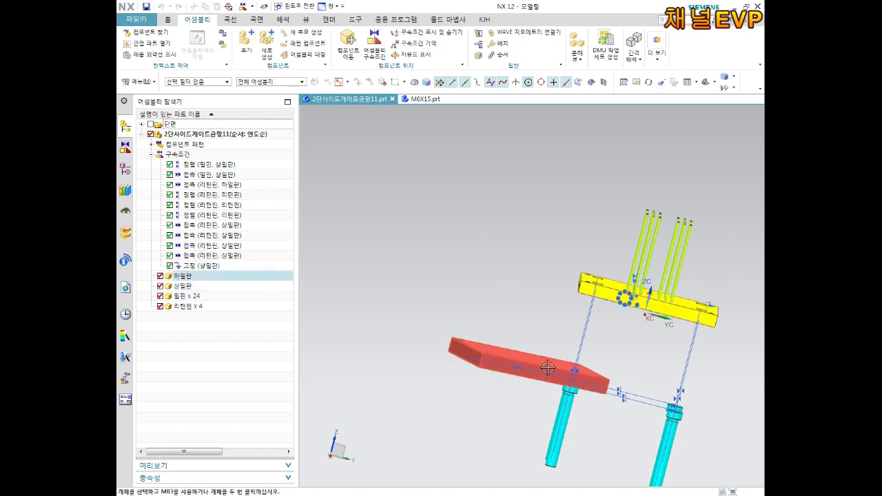
{"action": "middle_click_drag", "start_coordinate": [543, 354], "coordinate": [582, 367]}
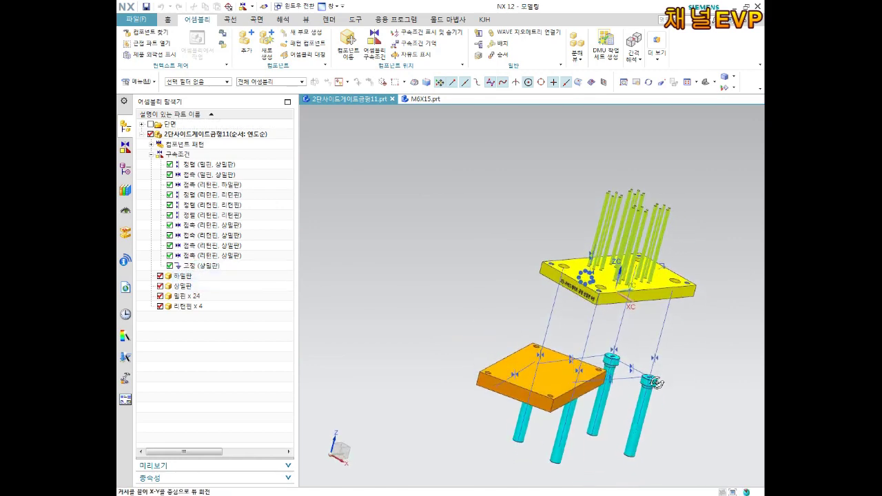
Apply a Fix constraint to the lower plate.
{"action": "scroll", "coordinate": [582, 366], "scroll_direction": "up", "scroll_amount": 3}
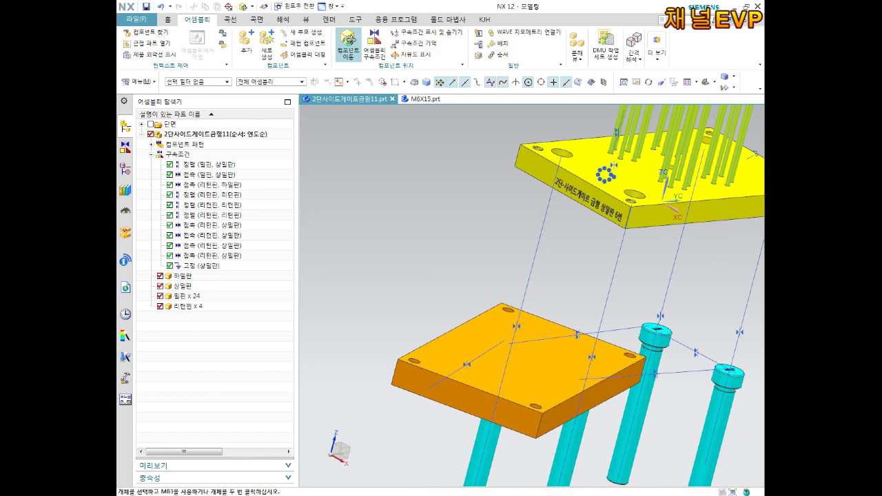
{"action": "left_click", "coordinate": [384, 60]}
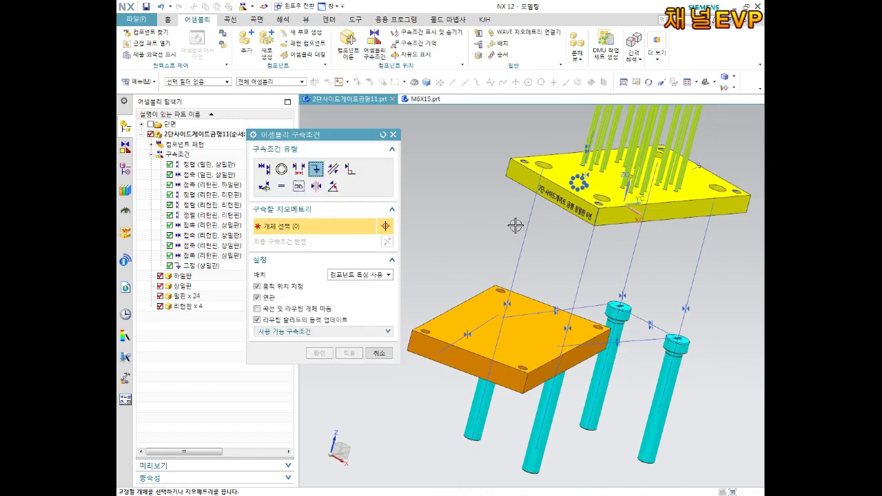
{"action": "middle_click_drag", "start_coordinate": [515, 223], "coordinate": [469, 213]}
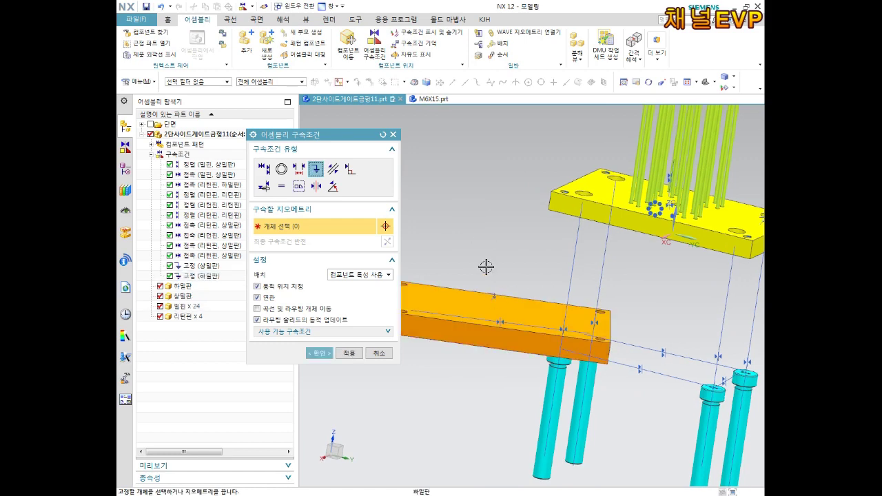
{"action": "left_click", "coordinate": [503, 290]}
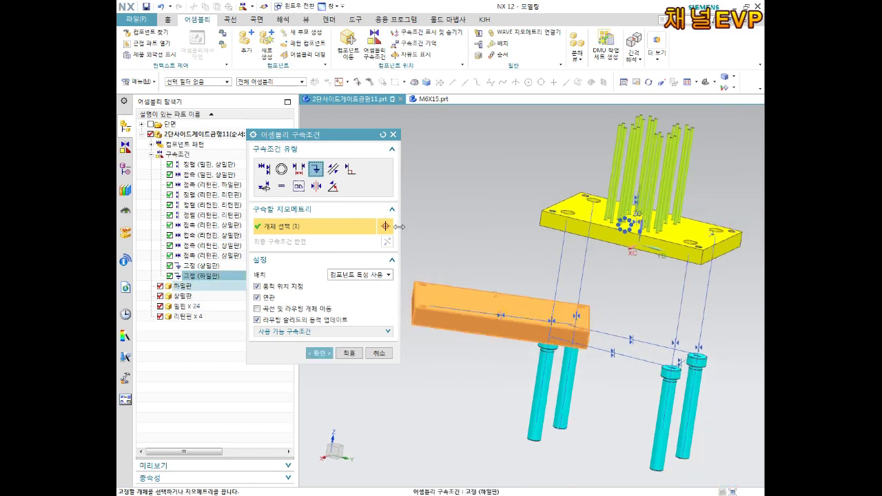
{"action": "middle_click", "coordinate": [399, 228]}
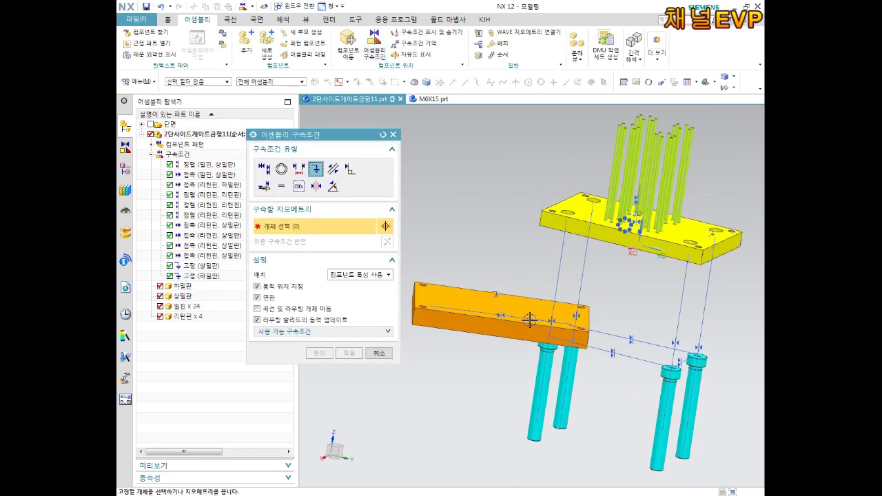
Touch Align the lower plate's top face to the upper plate's underside and keep the constraints.
{"action": "left_click", "coordinate": [264, 168]}
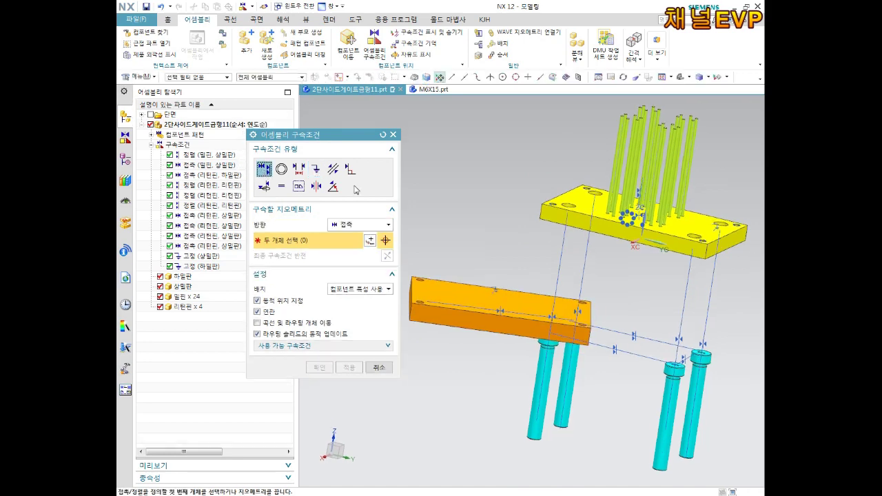
{"action": "left_click", "coordinate": [526, 293]}
{"action": "scroll", "coordinate": [622, 280], "scroll_direction": "down", "scroll_amount": 3}
{"action": "middle_click_drag", "start_coordinate": [623, 281], "coordinate": [603, 228]}
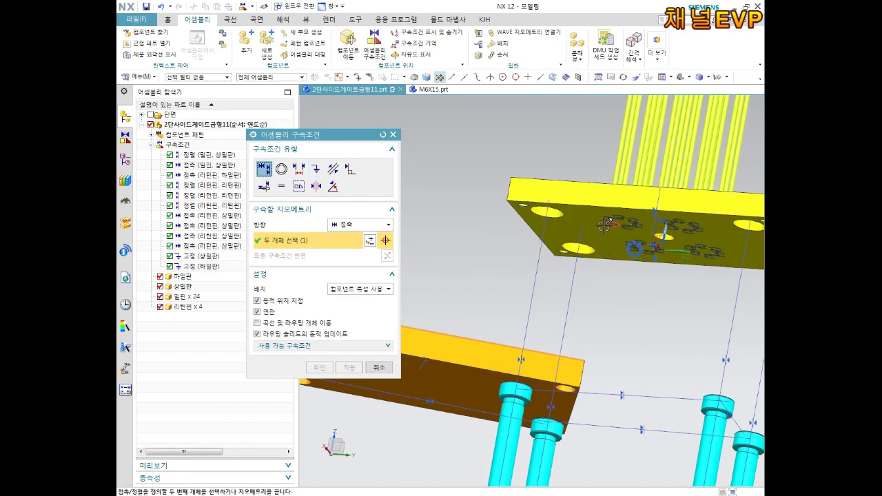
{"action": "left_click", "coordinate": [600, 225]}
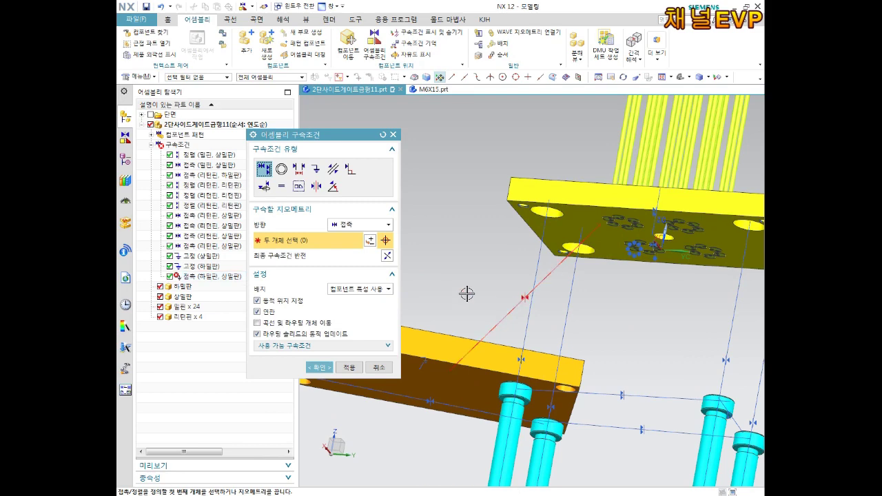
{"action": "middle_click", "coordinate": [387, 262]}
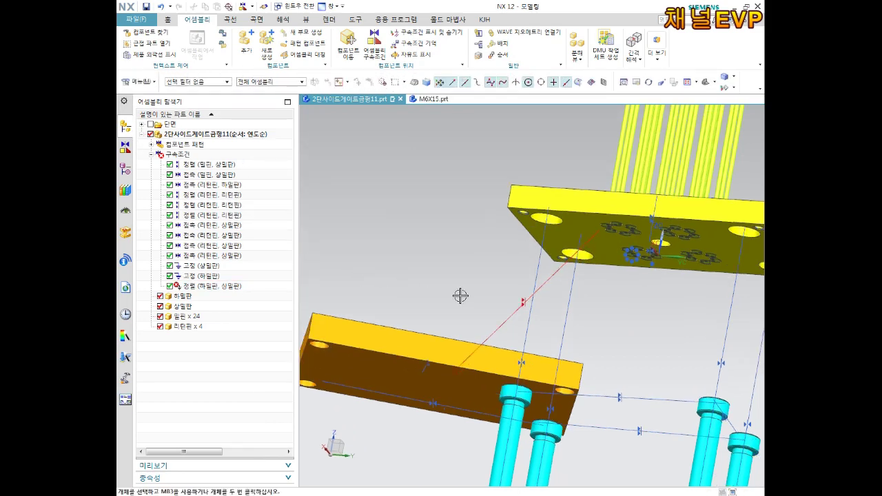
{"action": "scroll", "coordinate": [460, 296], "scroll_direction": "down", "scroll_amount": 3}
{"action": "left_click", "coordinate": [200, 277]}
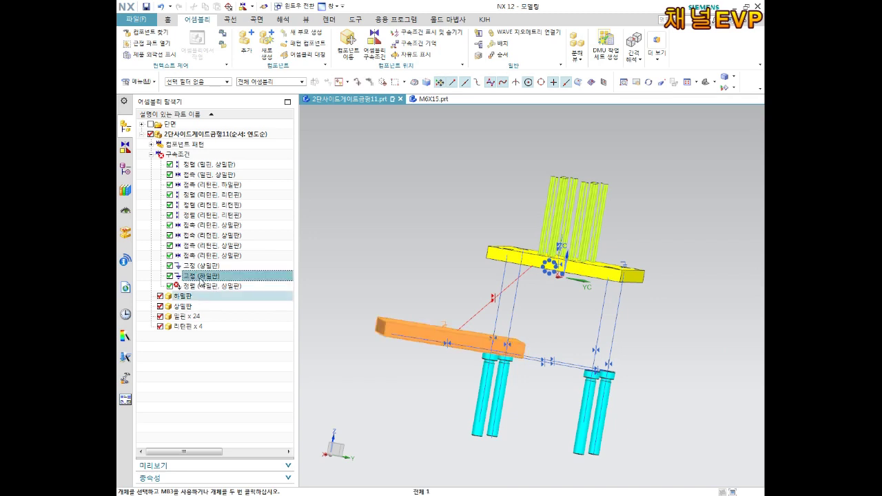
Delete the existing touch and align constraints between the two plates.
{"action": "left_click", "coordinate": [200, 287]}
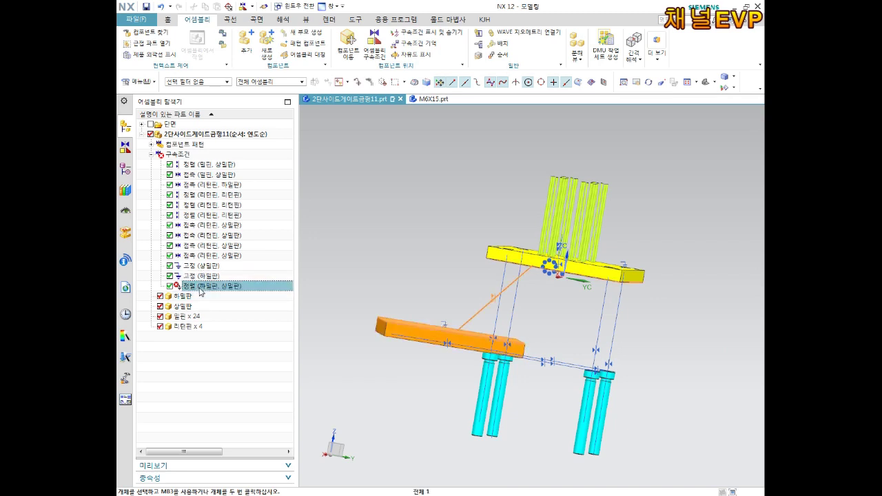
{"action": "left_click", "coordinate": [205, 277], "text": "ctrl"}
{"action": "key", "text": "Delete"}
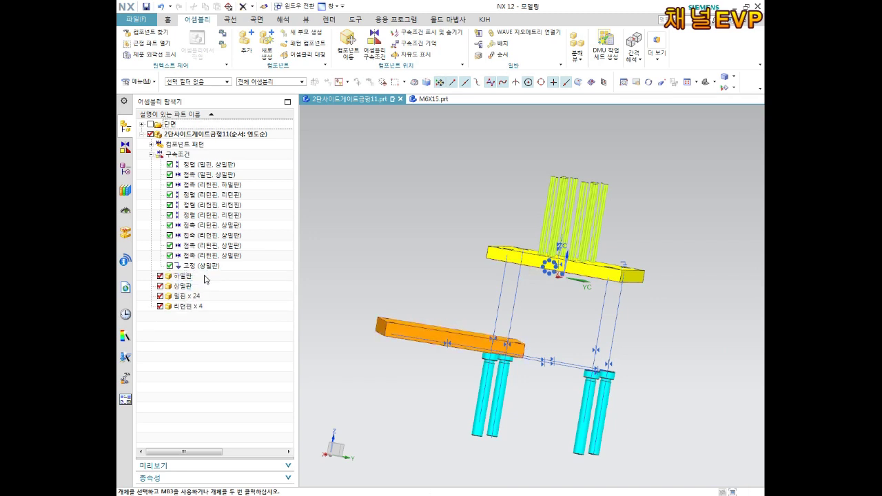
{"action": "middle_click_drag", "start_coordinate": [451, 269], "coordinate": [466, 196]}
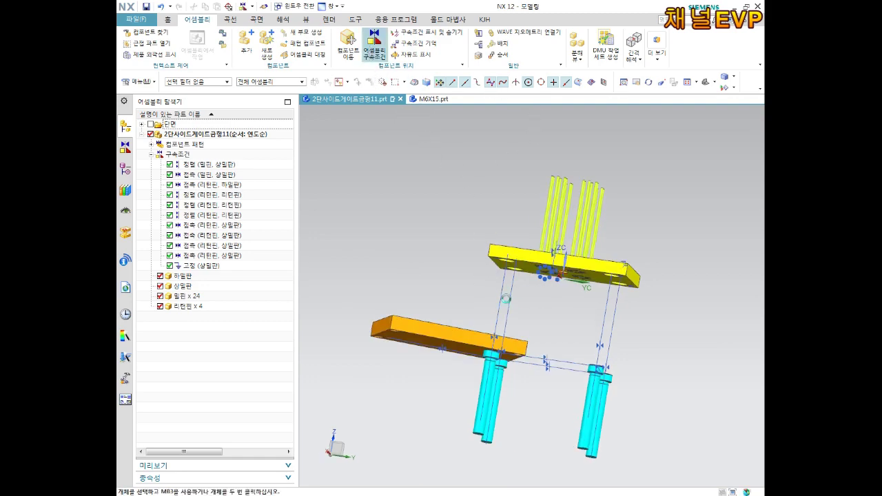
Start a Touch Align assembly constraint and orbit to view the plates from below.
{"action": "left_click", "coordinate": [374, 47]}
{"action": "scroll", "coordinate": [524, 298], "scroll_direction": "up", "scroll_amount": 2}
{"action": "scroll", "coordinate": [527, 290], "scroll_direction": "up", "scroll_amount": 3}
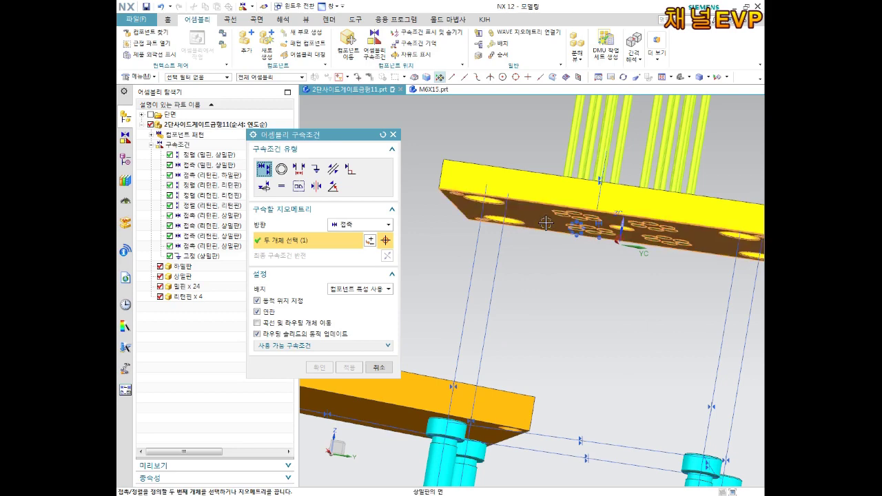
{"action": "scroll", "coordinate": [545, 223], "scroll_direction": "down", "scroll_amount": 3}
{"action": "middle_click_drag", "start_coordinate": [545, 224], "coordinate": [505, 258]}
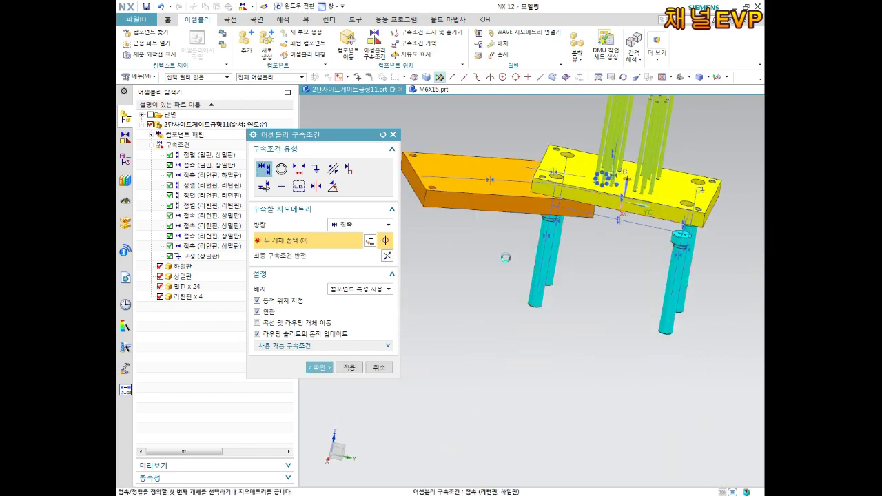
{"action": "mouse_move", "coordinate": [620, 254]}
{"action": "middle_mouse_down"}
{"action": "mouse_move", "coordinate": [649, 224]}
{"action": "mouse_move", "coordinate": [633, 240]}
{"action": "middle_mouse_up"}
{"action": "left_click", "coordinate": [348, 367]}
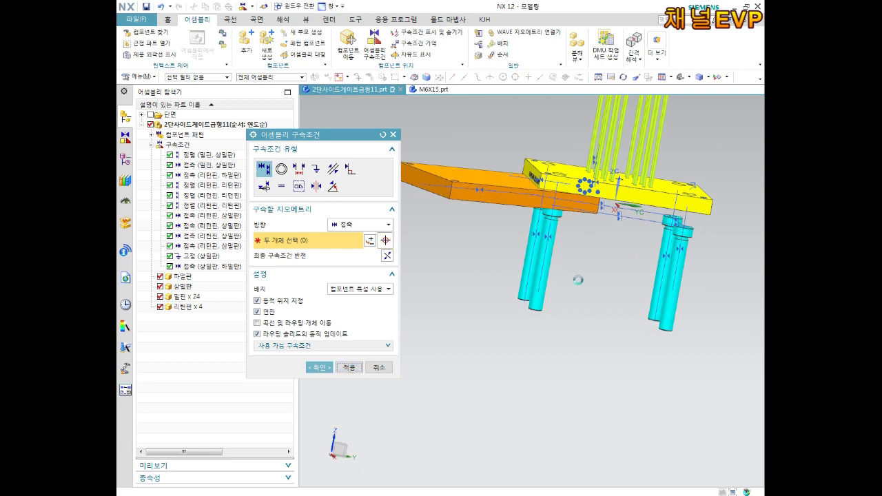
Touch the lower plate's face to the upper plate, flip it flush beneath, and apply.
{"action": "mouse_move", "coordinate": [577, 279]}
{"action": "middle_mouse_down"}
{"action": "mouse_move", "coordinate": [595, 253]}
{"action": "mouse_move", "coordinate": [586, 224]}
{"action": "middle_mouse_up"}
{"action": "scroll", "coordinate": [572, 216], "scroll_direction": "up", "scroll_amount": 2}
{"action": "scroll", "coordinate": [620, 234], "scroll_direction": "up", "scroll_amount": 2}
{"action": "scroll", "coordinate": [648, 240], "scroll_direction": "up", "scroll_amount": 2}
{"action": "left_click", "coordinate": [656, 241]}
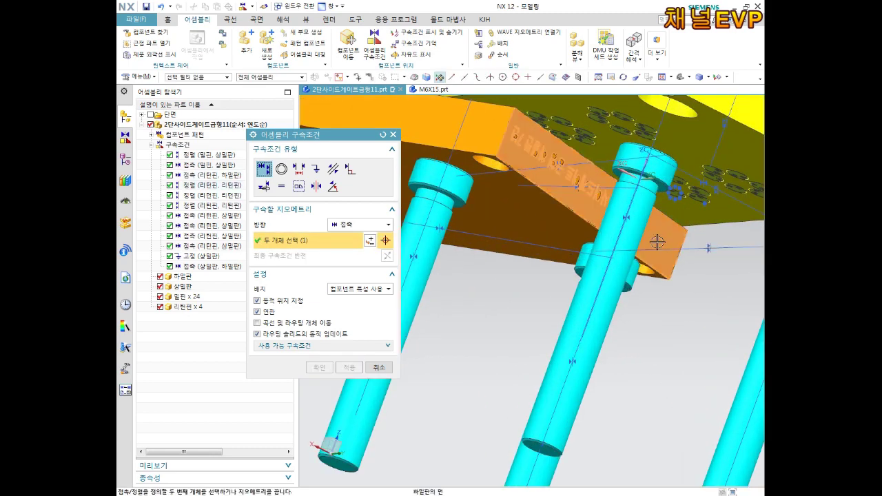
{"action": "scroll", "coordinate": [656, 241], "scroll_direction": "down", "scroll_amount": 4}
{"action": "middle_click_drag", "start_coordinate": [656, 242], "coordinate": [590, 248]}
{"action": "scroll", "coordinate": [590, 248], "scroll_direction": "up", "scroll_amount": 2}
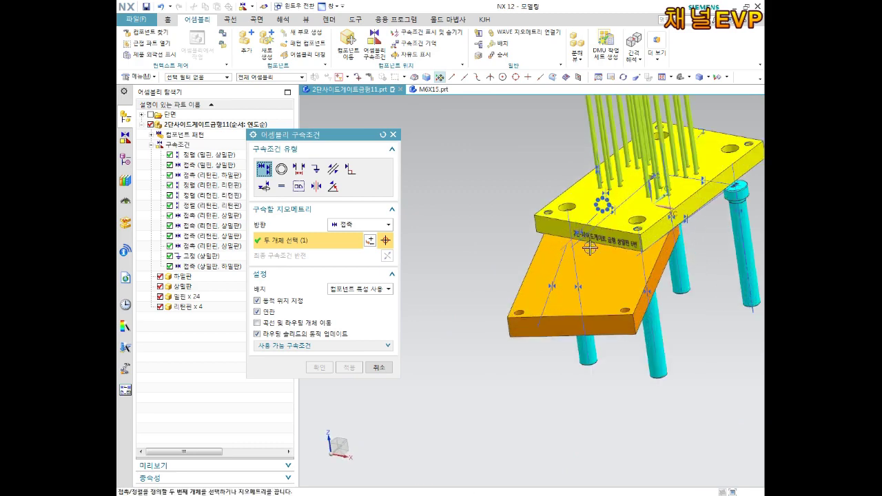
{"action": "left_click", "coordinate": [548, 226]}
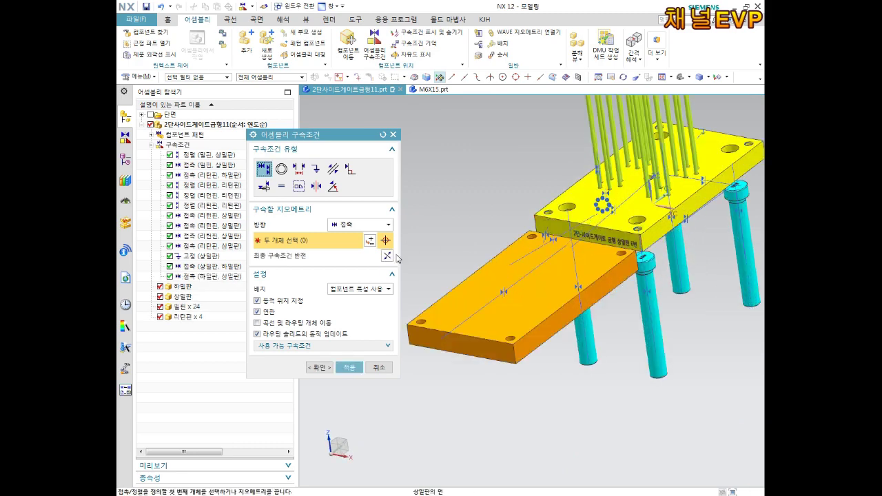
{"action": "left_click", "coordinate": [388, 257]}
{"action": "left_click", "coordinate": [350, 367]}
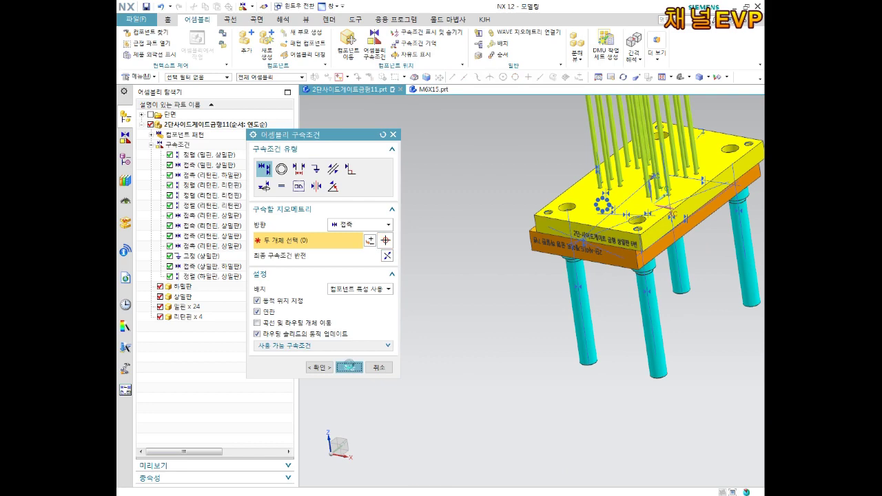
Pick two more pairs of plate faces, then cancel and discard the unapplied changes.
{"action": "left_click", "coordinate": [658, 266]}
{"action": "scroll", "coordinate": [680, 226], "scroll_direction": "up", "scroll_amount": 3}
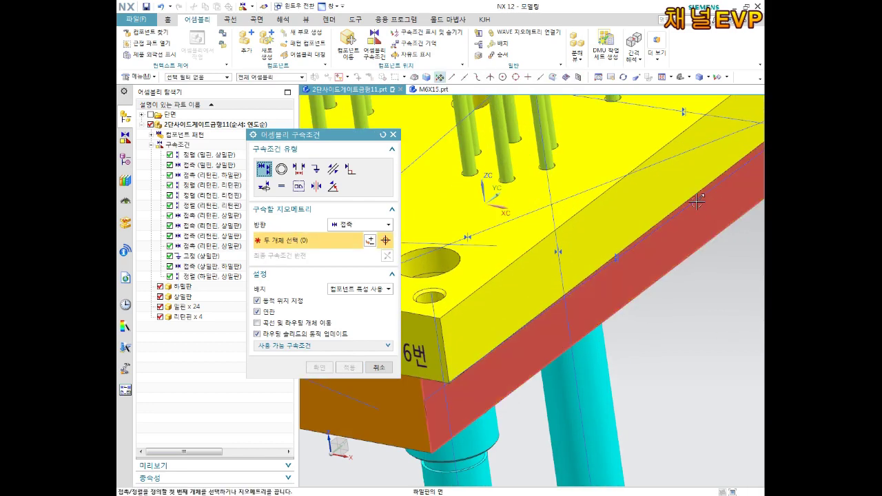
{"action": "left_click", "coordinate": [680, 225]}
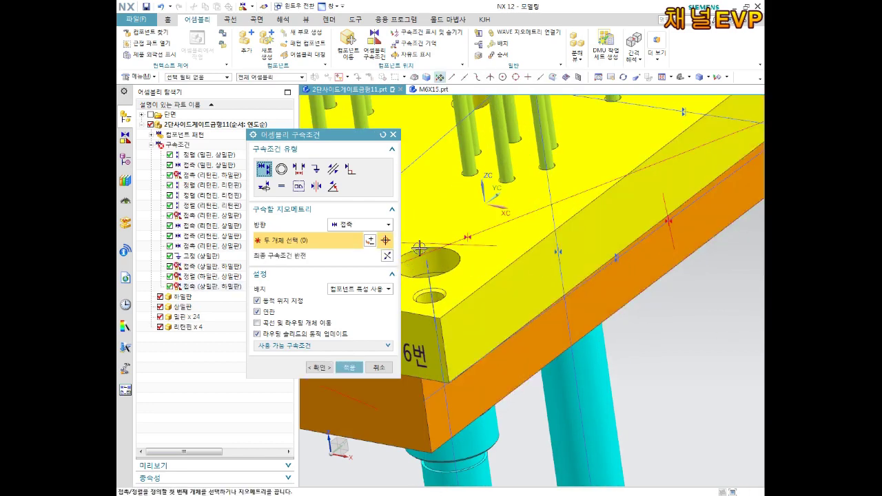
{"action": "scroll", "coordinate": [408, 257], "scroll_direction": "down", "scroll_amount": 3}
{"action": "middle_click_drag", "start_coordinate": [407, 258], "coordinate": [672, 245]}
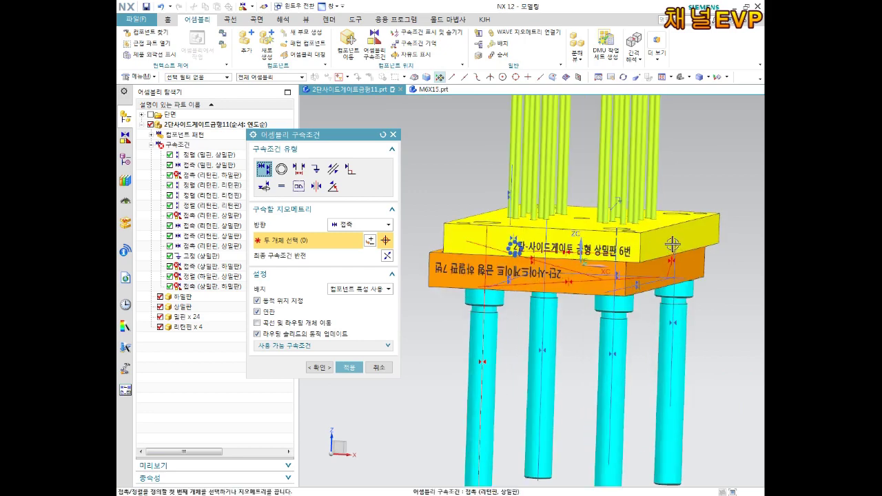
{"action": "left_click", "coordinate": [672, 245]}
{"action": "scroll", "coordinate": [658, 258], "scroll_direction": "up", "scroll_amount": 2}
{"action": "scroll", "coordinate": [621, 289], "scroll_direction": "up", "scroll_amount": 1}
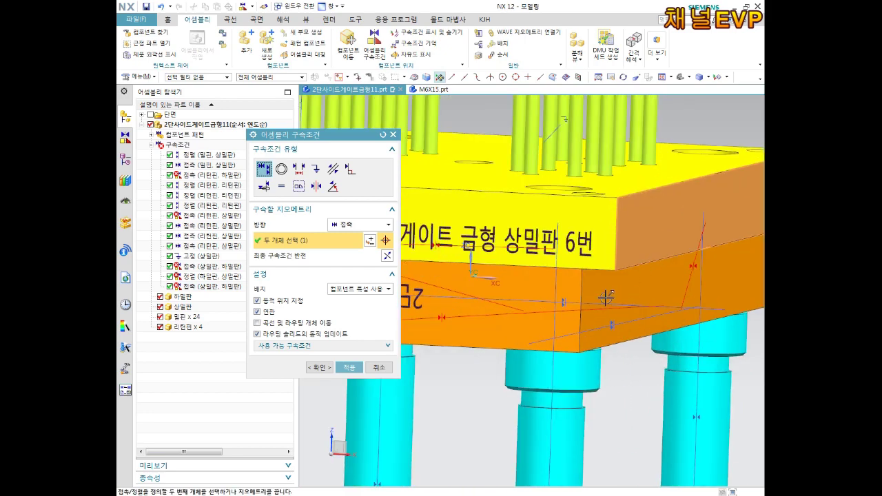
{"action": "left_click", "coordinate": [598, 288]}
{"action": "scroll", "coordinate": [616, 286], "scroll_direction": "down", "scroll_amount": 2}
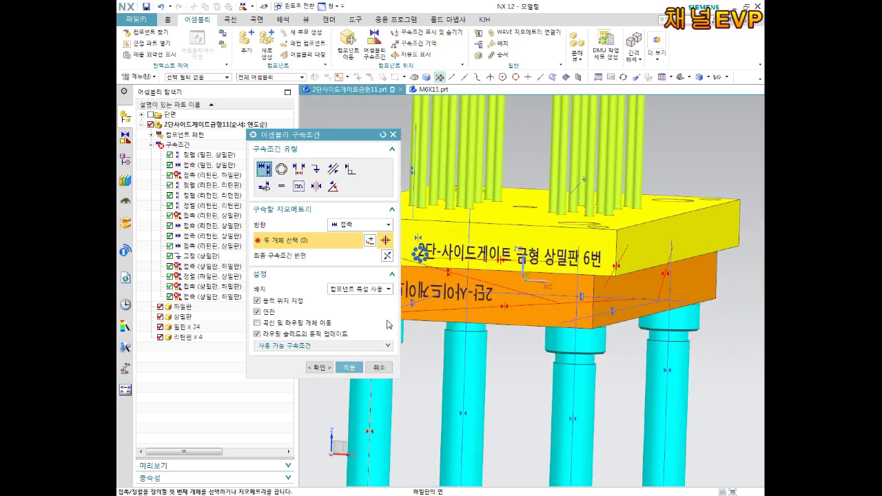
{"action": "left_click", "coordinate": [391, 372]}
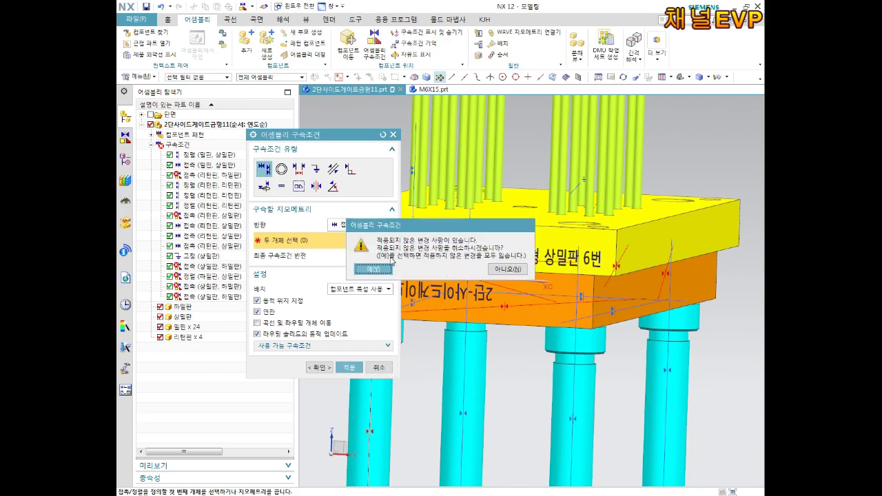
{"action": "left_click", "coordinate": [385, 268]}
Add a Touch Align constraint between the orange and yellow plate faces.
{"action": "mouse_move", "coordinate": [407, 276]}
{"action": "middle_mouse_down"}
{"action": "mouse_move", "coordinate": [431, 299]}
{"action": "mouse_move", "coordinate": [494, 287]}
{"action": "middle_mouse_up"}
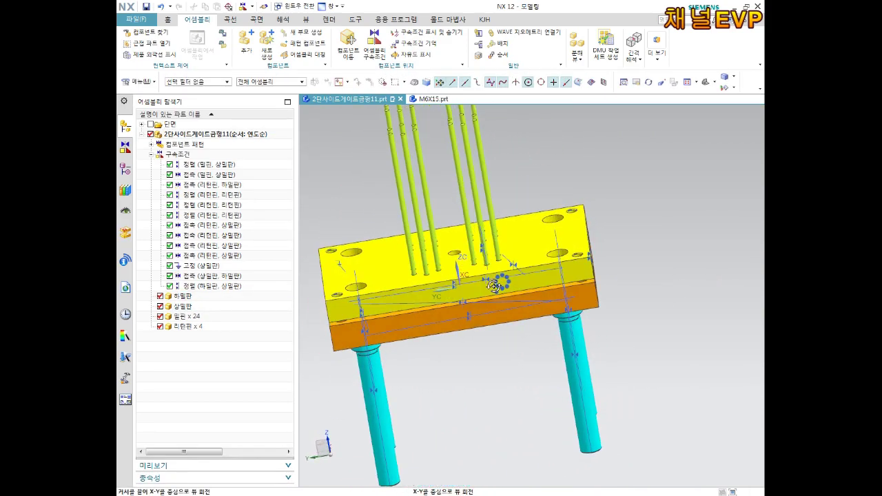
{"action": "middle_click_drag", "start_coordinate": [494, 287], "coordinate": [317, 245]}
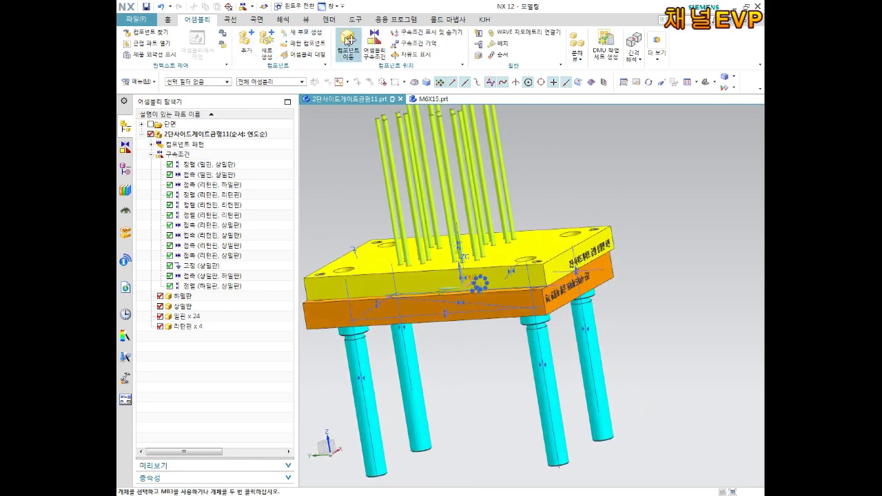
{"action": "left_click", "coordinate": [374, 47]}
{"action": "scroll", "coordinate": [557, 308], "scroll_direction": "up", "scroll_amount": 4}
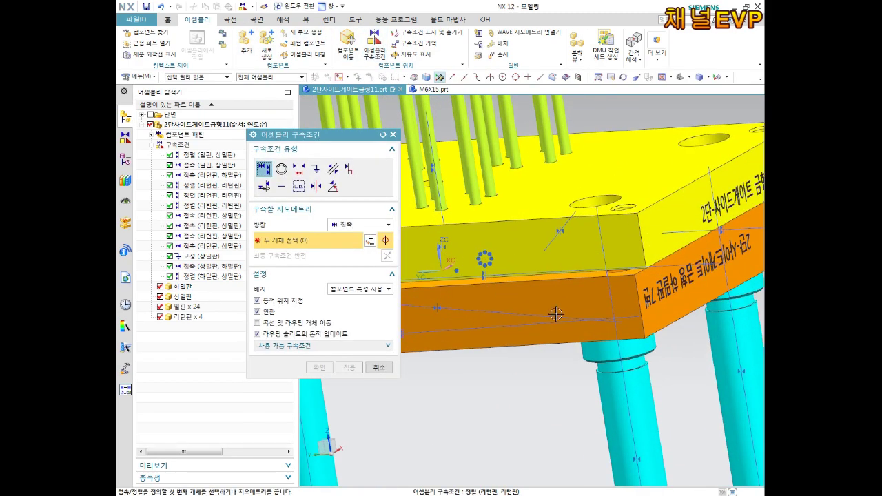
{"action": "left_click", "coordinate": [534, 296]}
{"action": "left_click", "coordinate": [523, 248]}
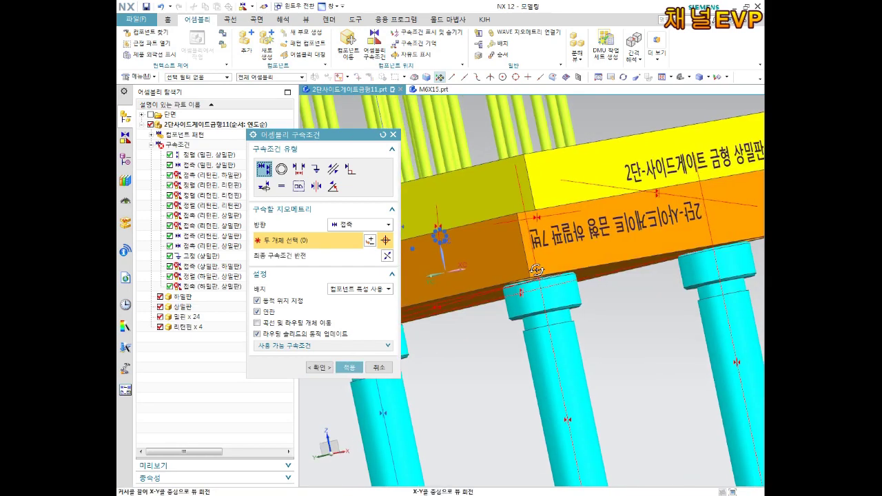
{"action": "middle_click_drag", "start_coordinate": [560, 283], "coordinate": [541, 303]}
{"action": "middle_click", "coordinate": [449, 289]}
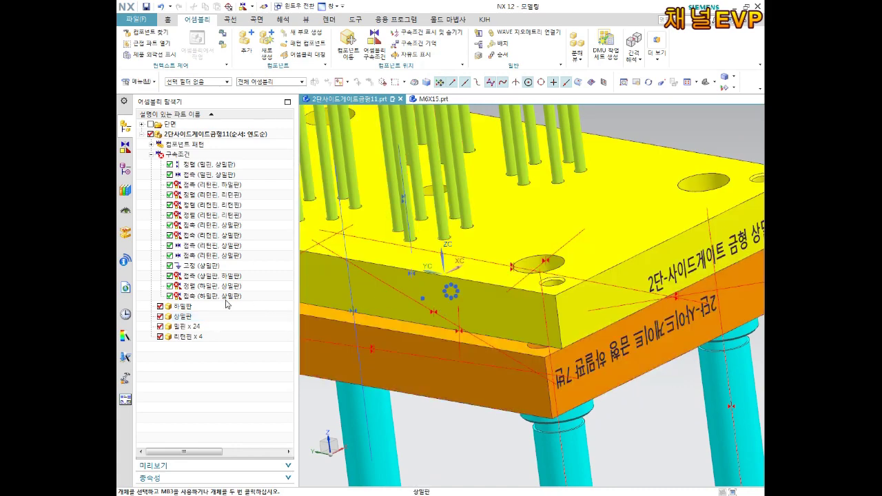
Delete the duplicate plate touch, keeping the alignment, and fit the assembly in view.
{"action": "left_click", "coordinate": [224, 299]}
{"action": "key", "text": "Delete"}
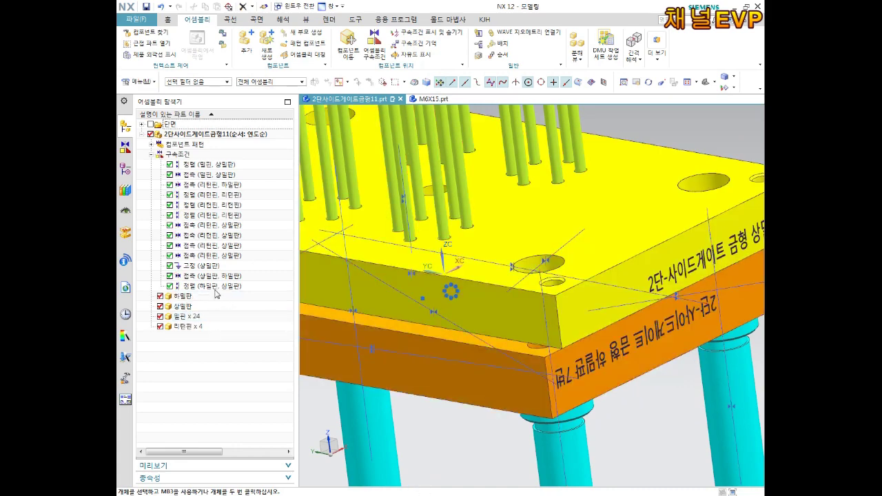
{"action": "left_click", "coordinate": [214, 287]}
{"action": "key", "text": "ctrl+f"}
{"action": "middle_click_drag", "start_coordinate": [460, 293], "coordinate": [461, 311]}
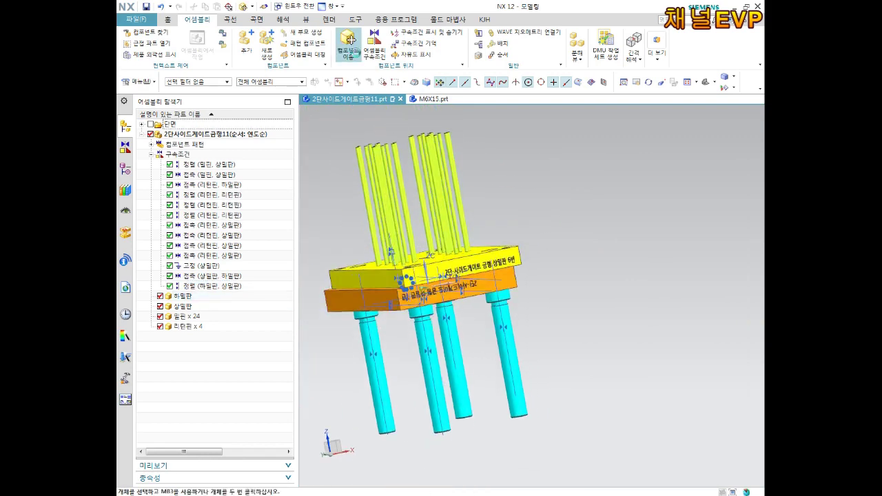
Select the orange lower plate in Move Component and activate Specify Orientation.
{"action": "left_click", "coordinate": [350, 42]}
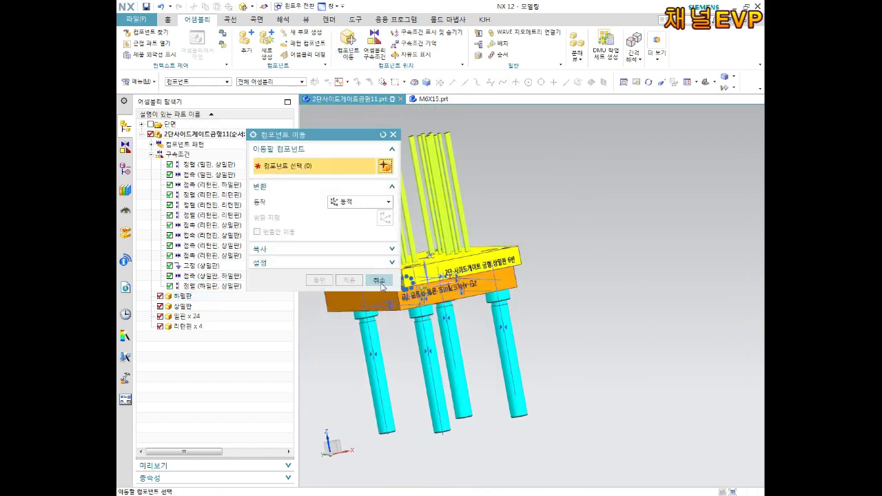
{"action": "scroll", "coordinate": [422, 303], "scroll_direction": "up", "scroll_amount": 2}
{"action": "scroll", "coordinate": [422, 303], "scroll_direction": "up", "scroll_amount": 2}
{"action": "middle_click_drag", "start_coordinate": [422, 303], "coordinate": [494, 354]}
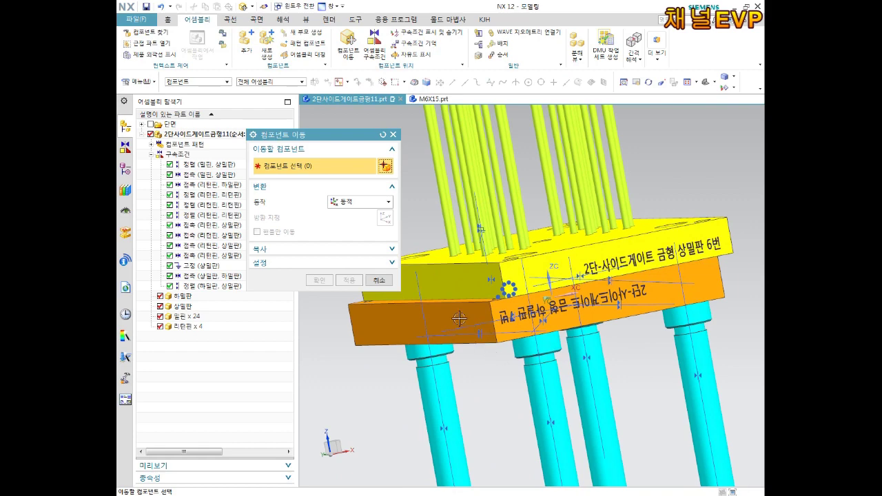
{"action": "left_click", "coordinate": [451, 310]}
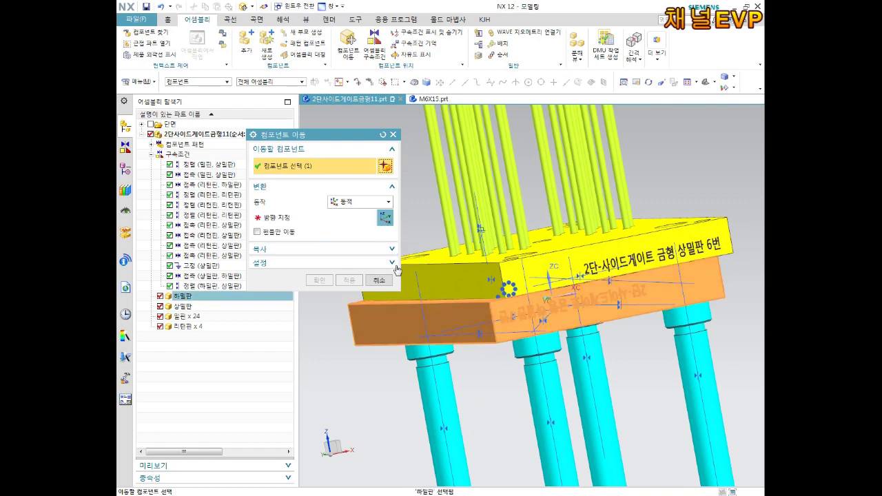
{"action": "left_click", "coordinate": [383, 217]}
Drag the handle to shift the plate to X 0.57, Z -5.03 and confirm.
{"action": "middle_click_drag", "start_coordinate": [468, 362], "coordinate": [516, 326]}
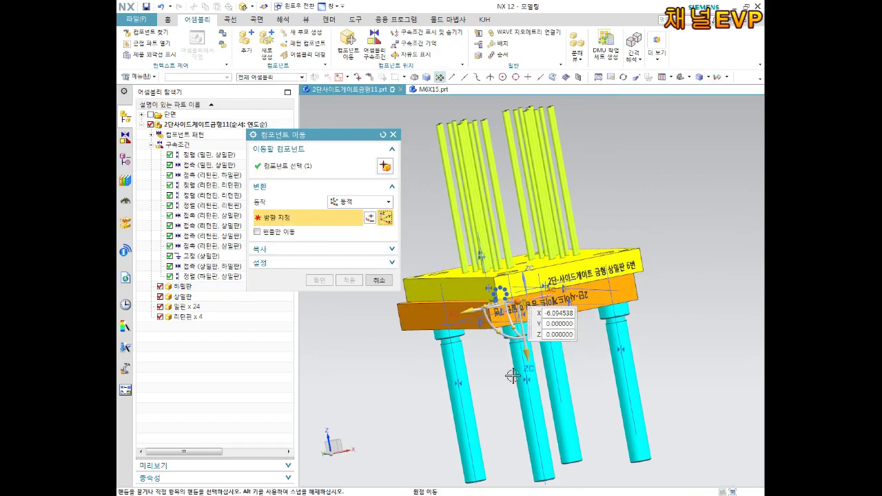
{"action": "middle_click_drag", "start_coordinate": [517, 383], "coordinate": [518, 330]}
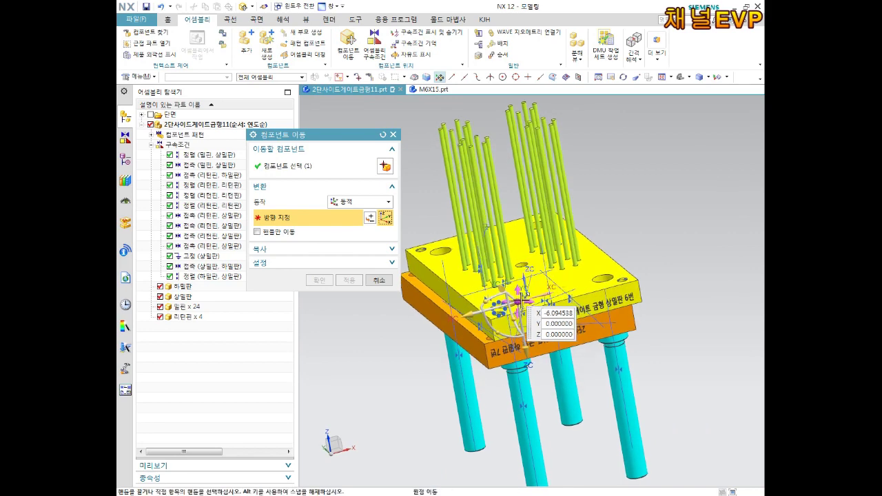
{"action": "left_click_drag", "start_coordinate": [518, 301], "coordinate": [542, 302]}
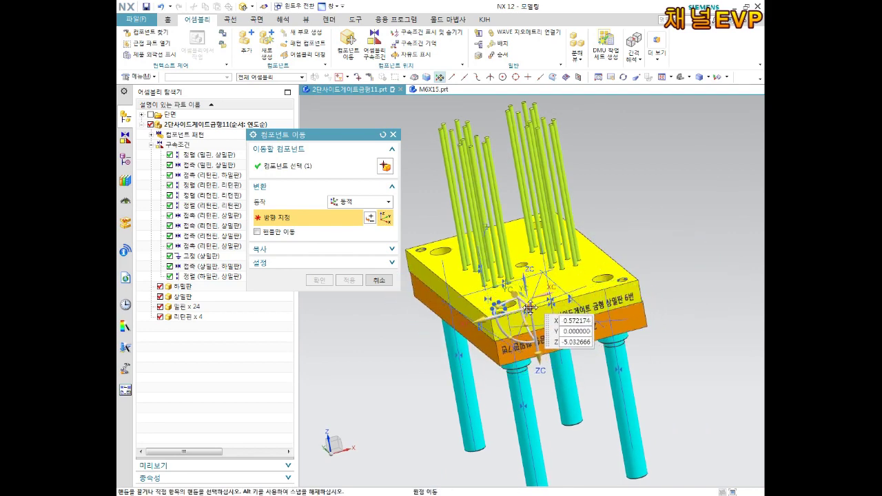
{"action": "left_click_drag", "start_coordinate": [542, 302], "coordinate": [497, 373]}
{"action": "scroll", "coordinate": [497, 372], "scroll_direction": "up", "scroll_amount": 3}
{"action": "middle_click_drag", "start_coordinate": [497, 373], "coordinate": [569, 310]}
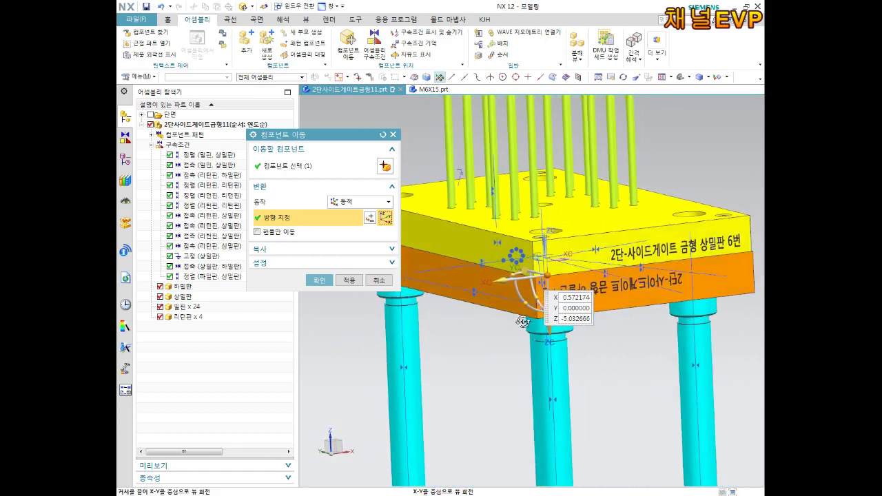
{"action": "middle_click_drag", "start_coordinate": [539, 320], "coordinate": [386, 310]}
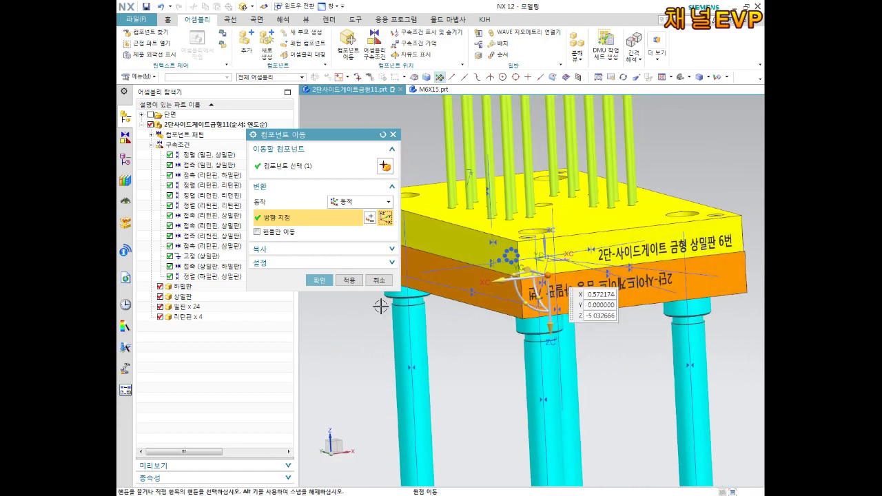
{"action": "left_click", "coordinate": [320, 280]}
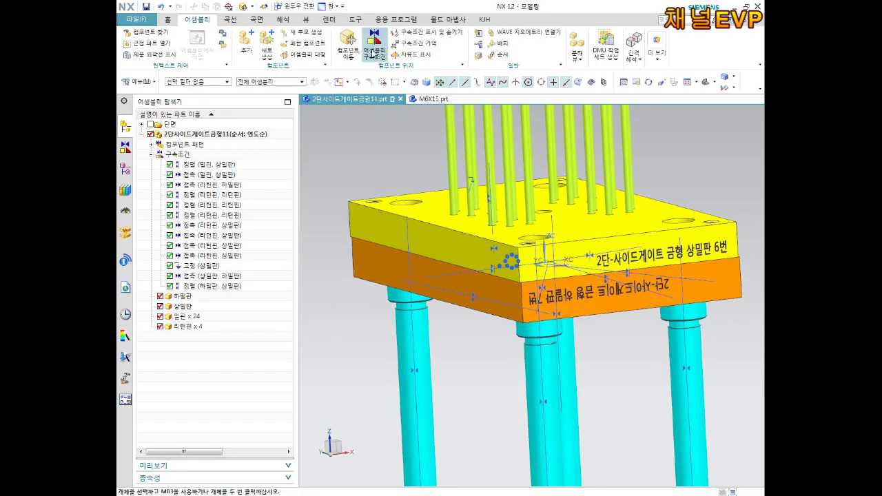
Touch the lower plate face to the upper plate face, confirm, and orbit underneath.
{"action": "scroll", "coordinate": [470, 294], "scroll_direction": "up", "scroll_amount": 2}
{"action": "left_click", "coordinate": [470, 295]}
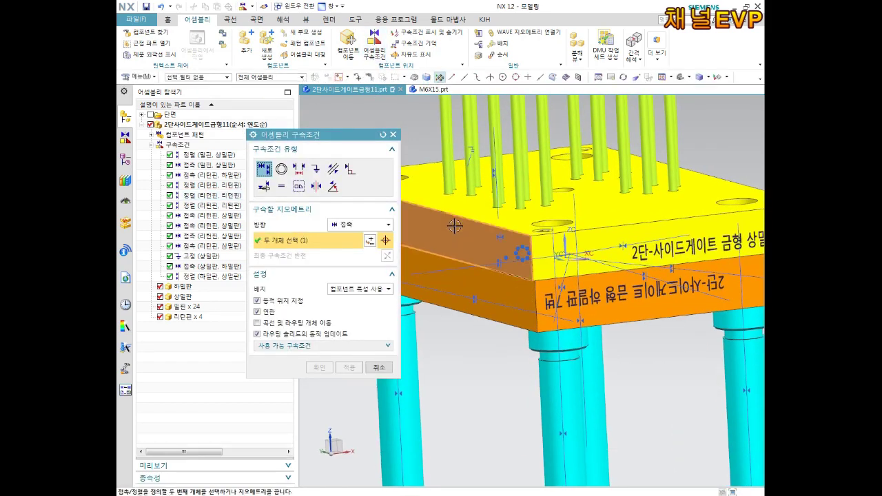
{"action": "left_click", "coordinate": [470, 295]}
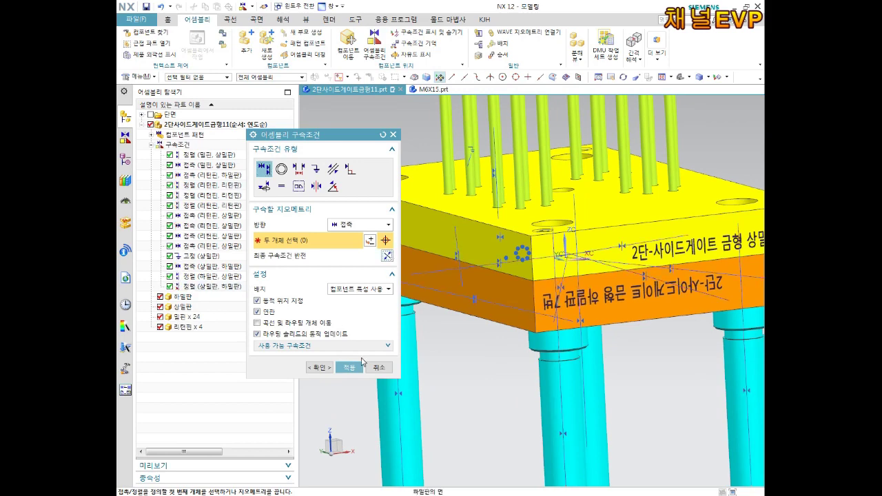
{"action": "left_click", "coordinate": [318, 367]}
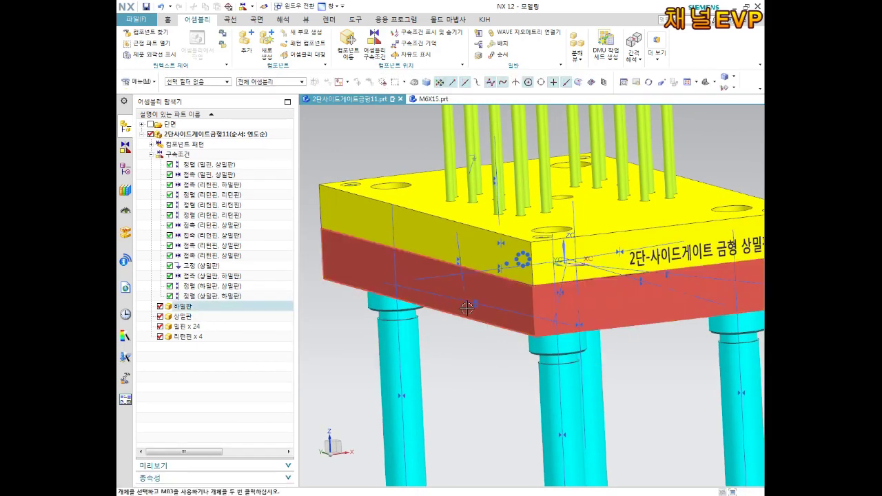
{"action": "middle_click_drag", "start_coordinate": [468, 309], "coordinate": [472, 292]}
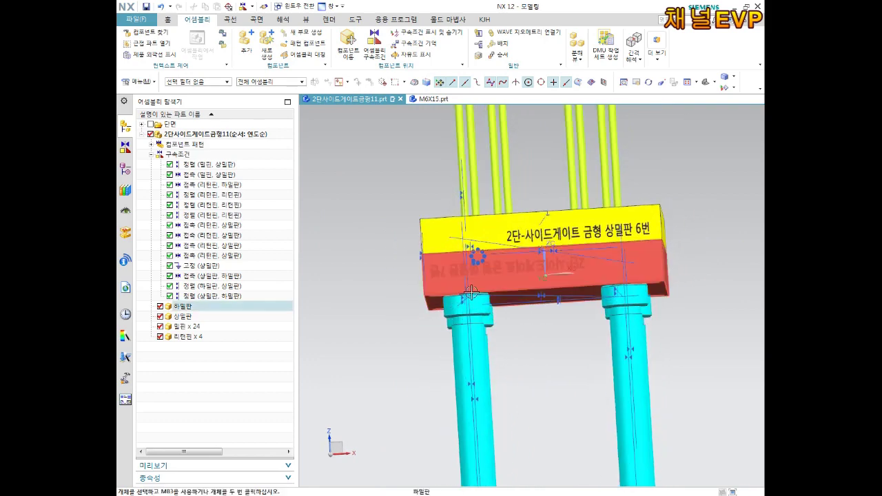
{"action": "mouse_move", "coordinate": [468, 298]}
{"action": "middle_mouse_down"}
{"action": "mouse_move", "coordinate": [486, 301]}
{"action": "mouse_move", "coordinate": [587, 255]}
{"action": "mouse_move", "coordinate": [571, 250]}
{"action": "mouse_move", "coordinate": [582, 249]}
{"action": "mouse_move", "coordinate": [541, 293]}
{"action": "mouse_move", "coordinate": [498, 312]}
{"action": "mouse_move", "coordinate": [477, 269]}
{"action": "middle_mouse_up"}
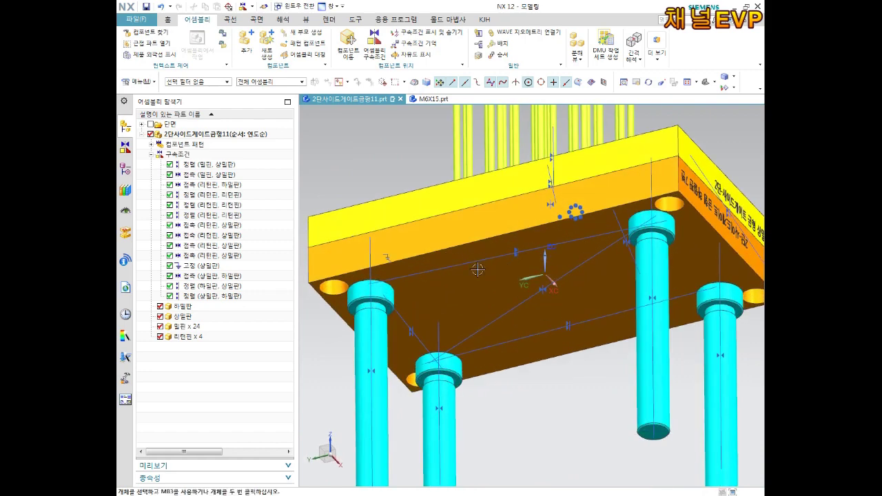
{"action": "left_click", "coordinate": [365, 340]}
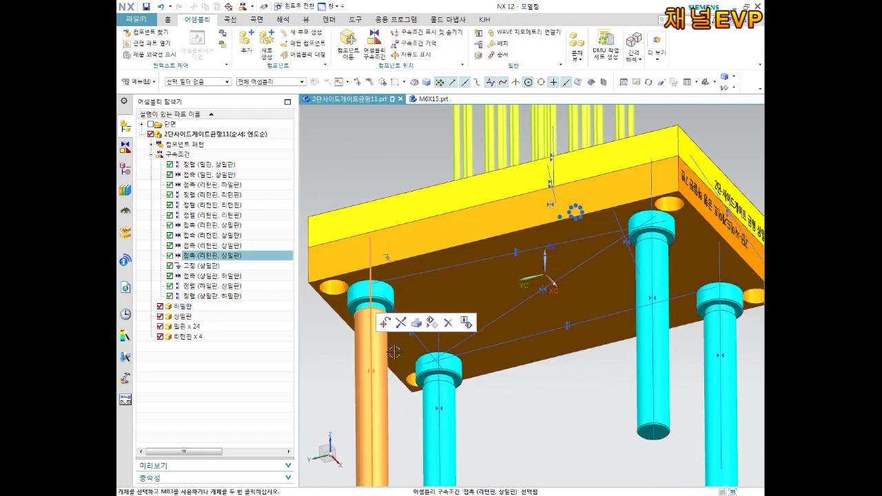
{"action": "left_click", "coordinate": [415, 396]}
{"action": "left_click", "coordinate": [435, 401]}
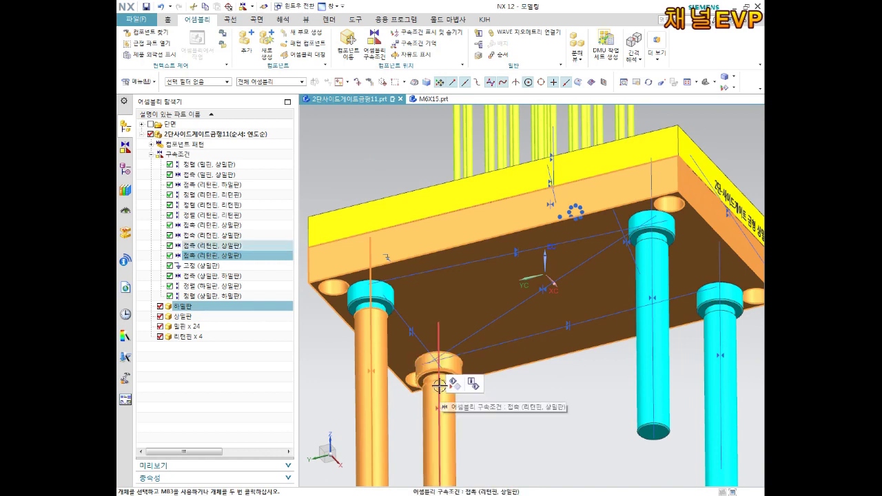
{"action": "left_click", "coordinate": [216, 196]}
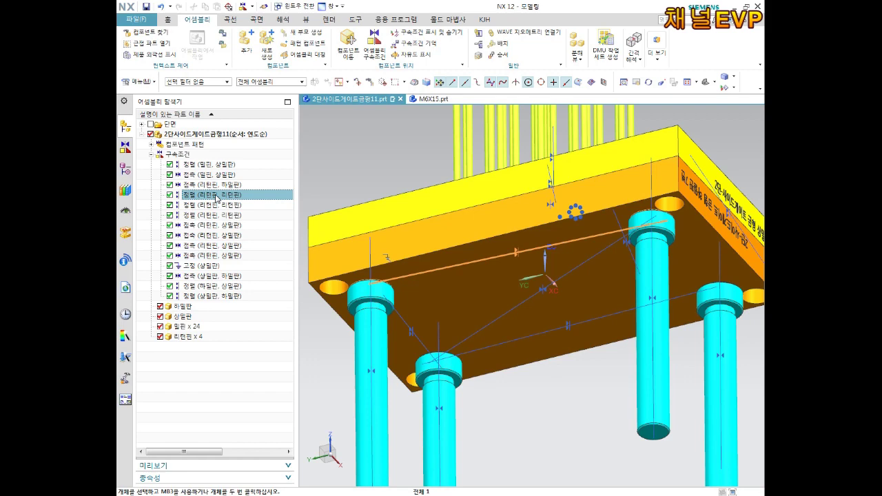
{"action": "left_click", "coordinate": [219, 186]}
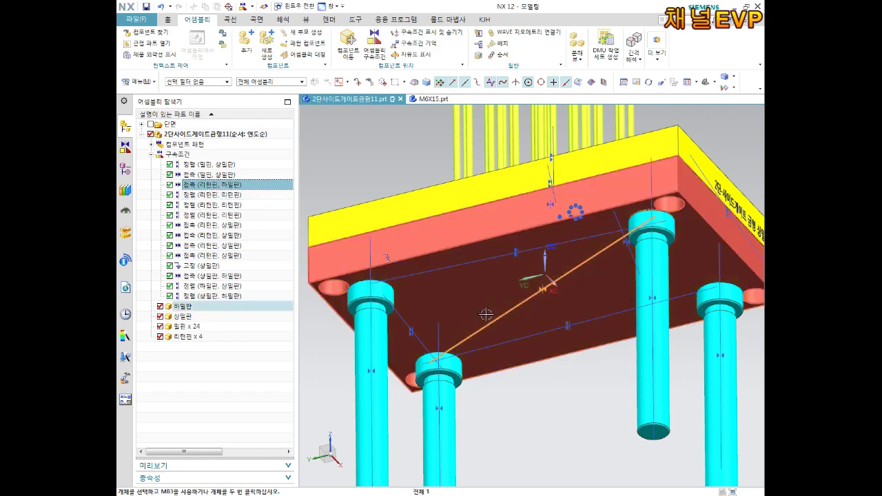
{"action": "middle_click_drag", "start_coordinate": [475, 262], "coordinate": [476, 340]}
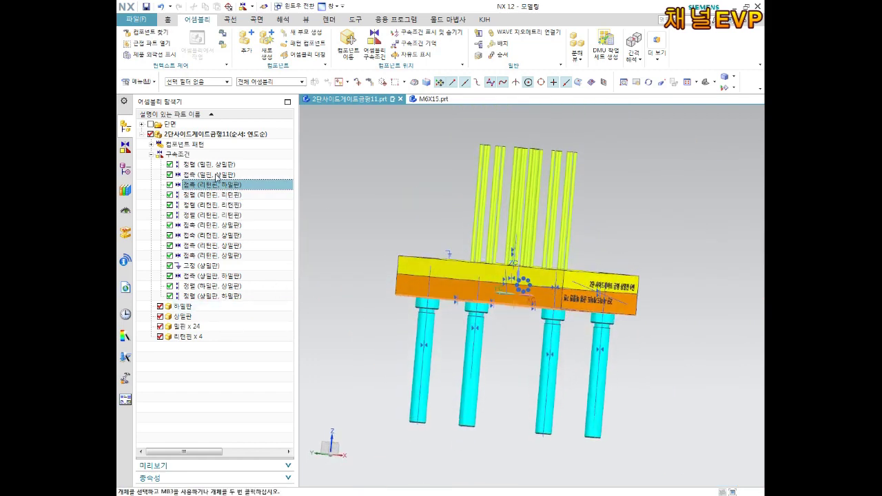
{"action": "left_click", "coordinate": [212, 187]}
{"action": "scroll", "coordinate": [399, 341], "scroll_direction": "up", "scroll_amount": 3}
{"action": "scroll", "coordinate": [449, 315], "scroll_direction": "down", "scroll_amount": 3}
{"action": "middle_click_drag", "start_coordinate": [473, 305], "coordinate": [482, 331]}
{"action": "middle_click_drag", "start_coordinate": [428, 297], "coordinate": [434, 262]}
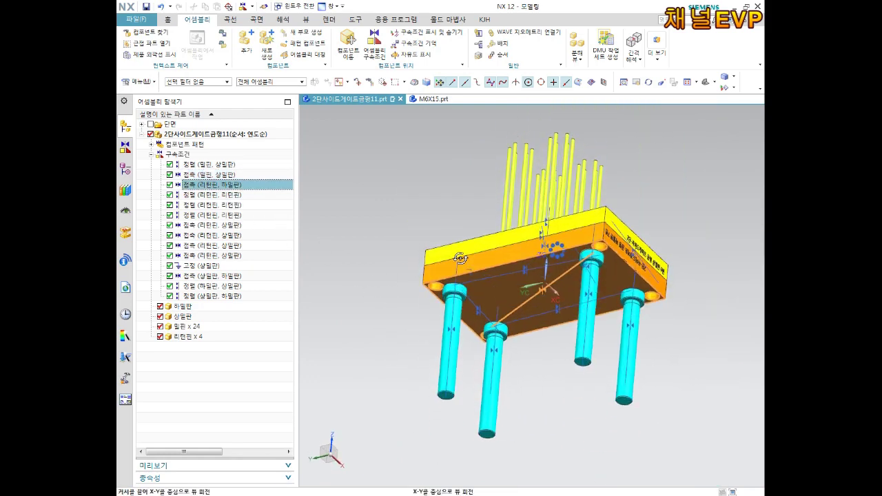
{"action": "scroll", "coordinate": [499, 236], "scroll_direction": "up", "scroll_amount": 3}
{"action": "left_click", "coordinate": [499, 237]}
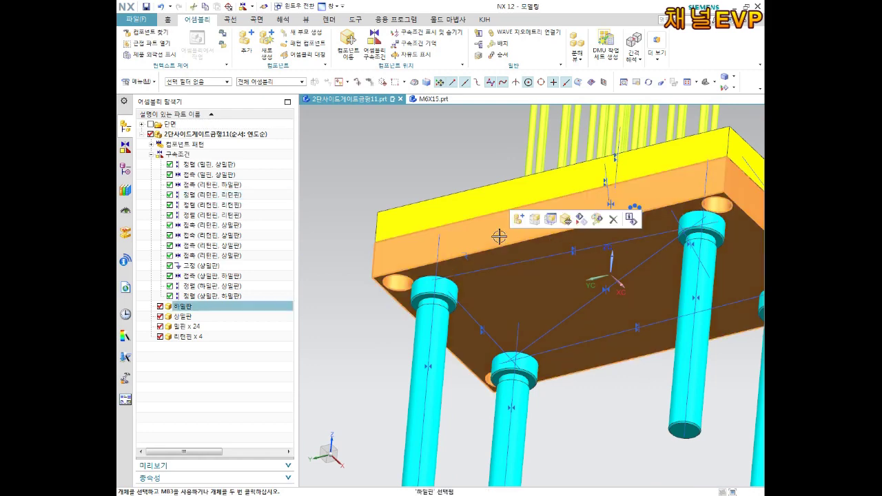
Hide the lower plate and try a Touch between a return pin collar and its hole, then cancel.
{"action": "left_click", "coordinate": [578, 213]}
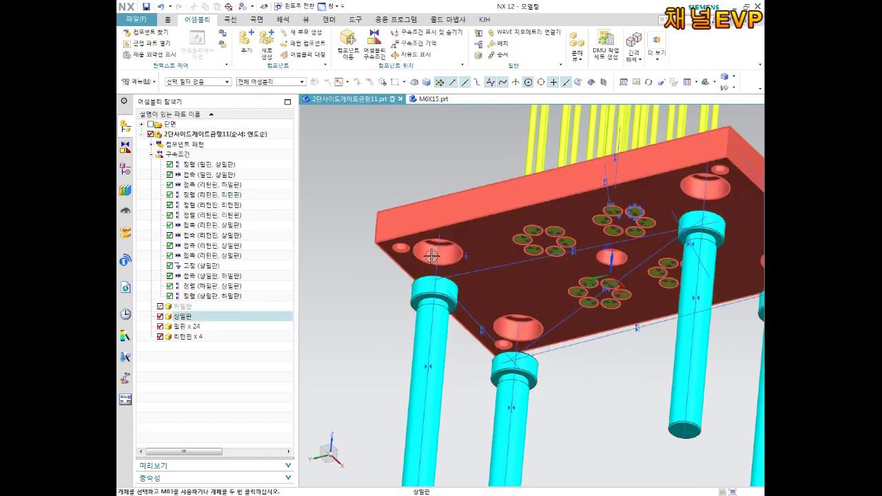
{"action": "left_click", "coordinate": [374, 43]}
{"action": "scroll", "coordinate": [456, 296], "scroll_direction": "up", "scroll_amount": 3}
{"action": "left_click", "coordinate": [455, 297]}
{"action": "scroll", "coordinate": [456, 296], "scroll_direction": "down", "scroll_amount": 3}
{"action": "scroll", "coordinate": [450, 232], "scroll_direction": "up", "scroll_amount": 3}
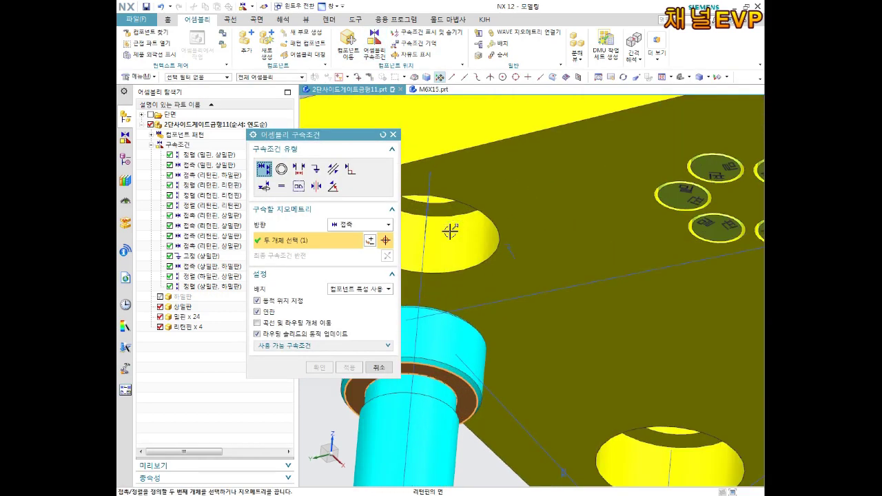
{"action": "left_click", "coordinate": [452, 212]}
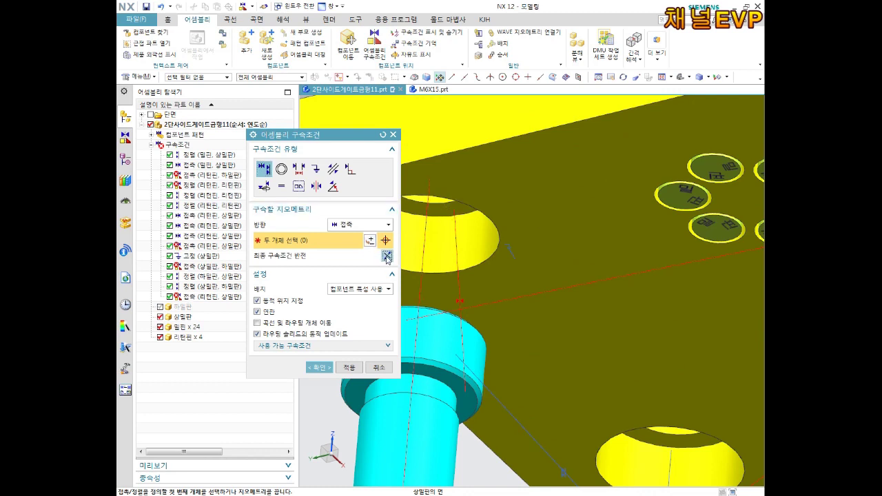
{"action": "left_click", "coordinate": [379, 367]}
{"action": "key", "text": "Return"}
{"action": "key", "text": "ctrl+f"}
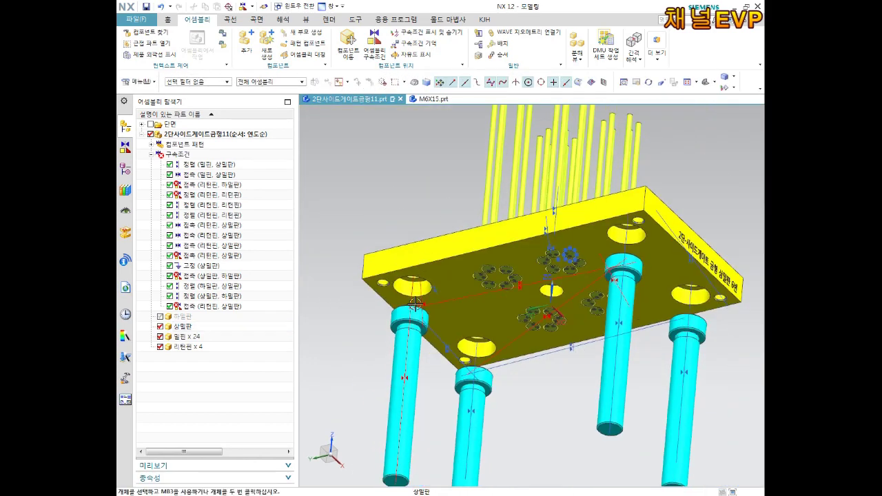
Delete the newly added return pin contact constraint.
{"action": "left_click", "coordinate": [221, 307]}
{"action": "key", "text": "Delete"}
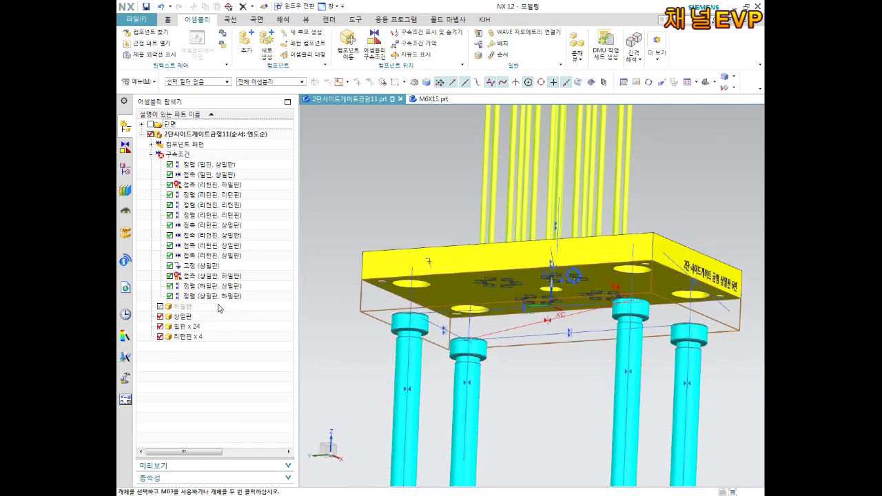
{"action": "left_click", "coordinate": [204, 256]}
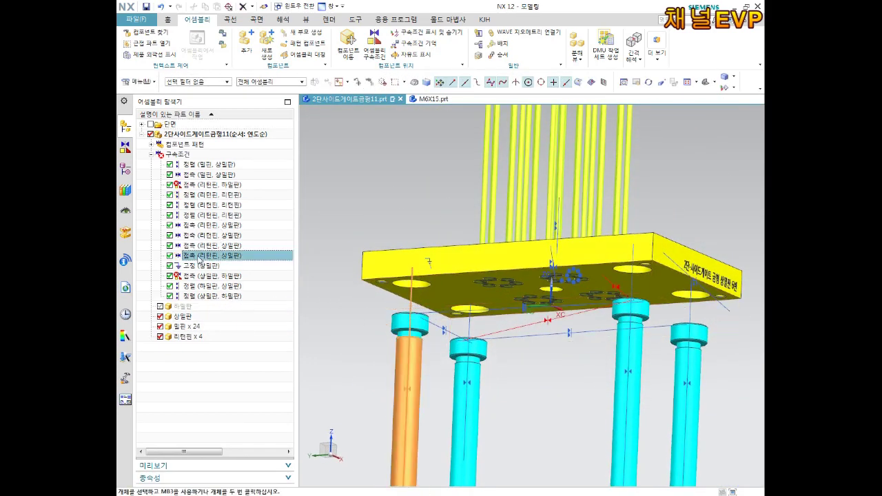
Delete the three 정렬 (리턴핀, 리턴핀) pin-to-pin alignment constraints.
{"action": "left_click", "coordinate": [200, 246]}
{"action": "left_click", "coordinate": [200, 237]}
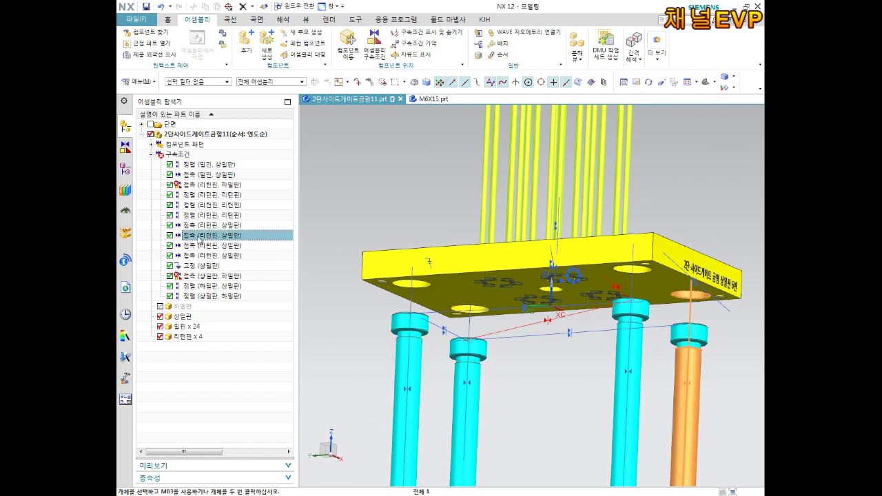
{"action": "left_click", "coordinate": [201, 224]}
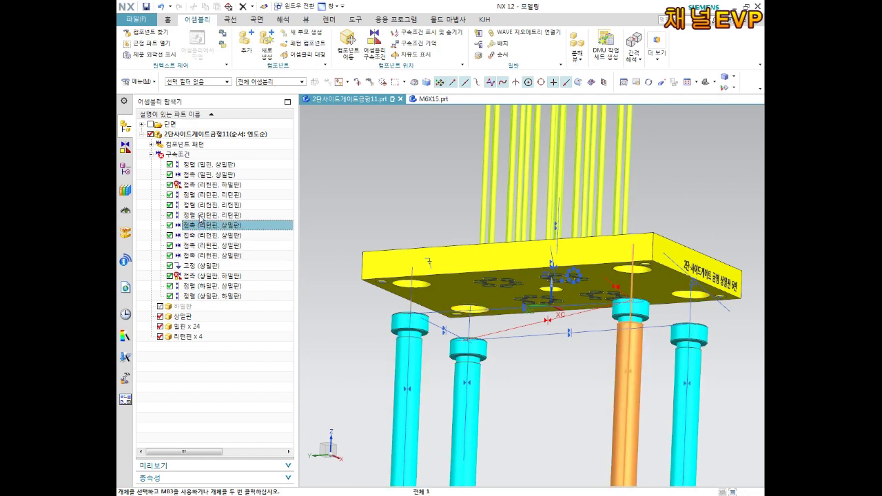
{"action": "left_click", "coordinate": [200, 215]}
{"action": "key", "text": "Delete"}
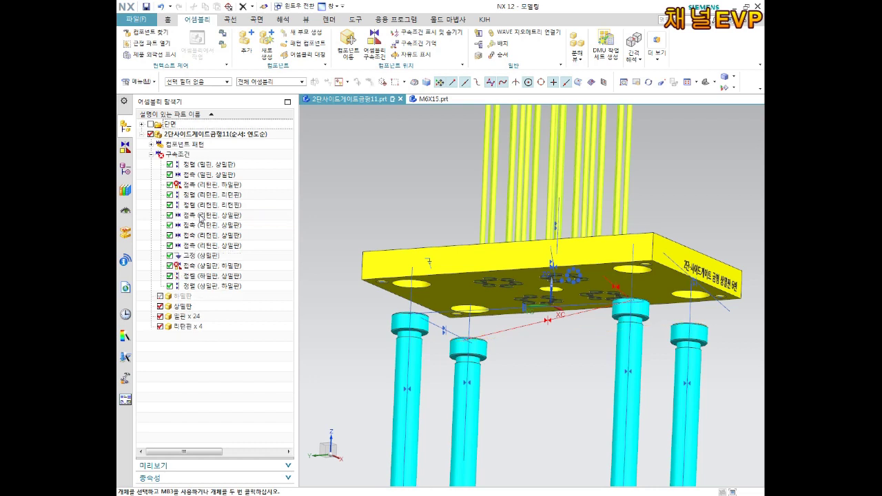
{"action": "left_click", "coordinate": [198, 206]}
{"action": "key", "text": "Delete"}
{"action": "left_click", "coordinate": [198, 195]}
{"action": "key", "text": "Delete"}
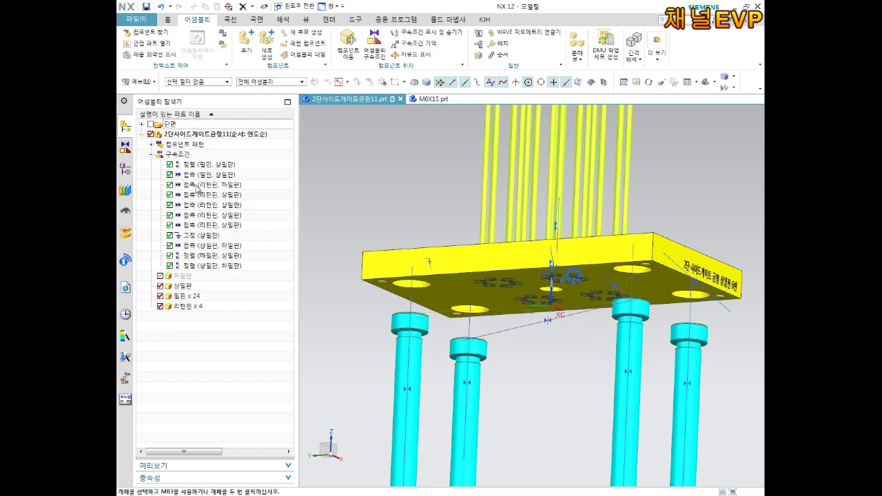
Delete the 접촉 (리턴핀, 하밀판) contact and open Assembly Constraints.
{"action": "left_click", "coordinate": [197, 185]}
{"action": "key", "text": "Delete"}
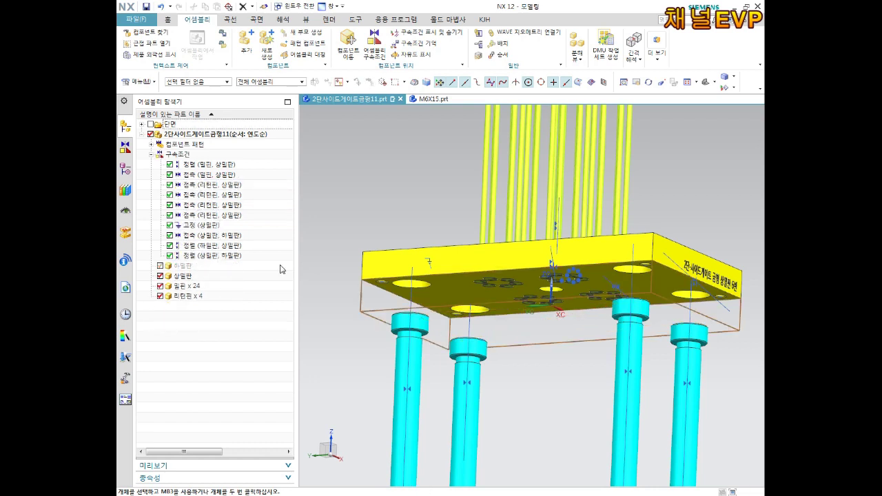
{"action": "left_click", "coordinate": [213, 176]}
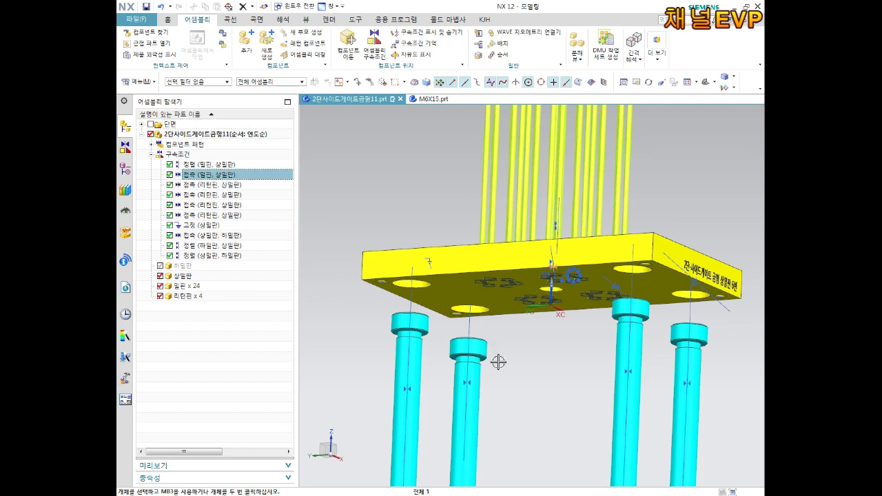
{"action": "left_click", "coordinate": [371, 171]}
{"action": "left_click", "coordinate": [374, 42]}
{"action": "scroll", "coordinate": [438, 334], "scroll_direction": "up", "scroll_amount": 2}
{"action": "scroll", "coordinate": [439, 324], "scroll_direction": "up", "scroll_amount": 2}
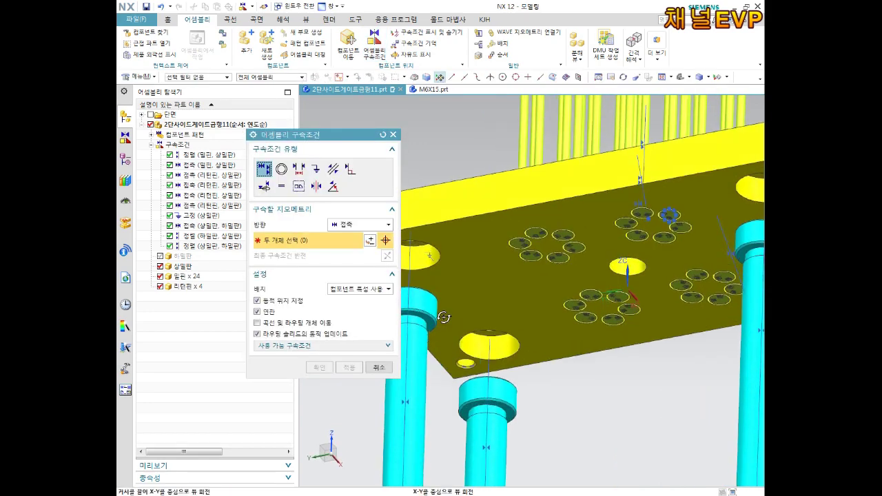
{"action": "scroll", "coordinate": [439, 312], "scroll_direction": "up", "scroll_amount": 3}
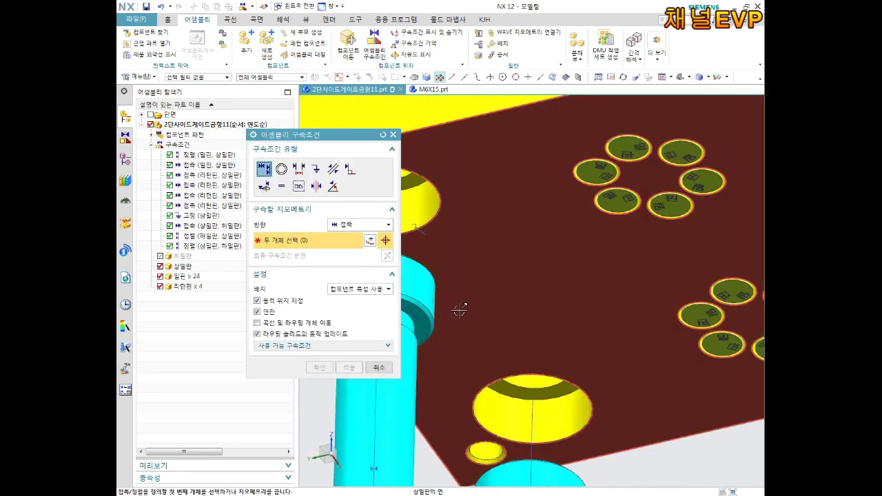
{"action": "middle_click_drag", "start_coordinate": [459, 312], "coordinate": [516, 310], "text": "shift"}
{"action": "left_click", "coordinate": [481, 321]}
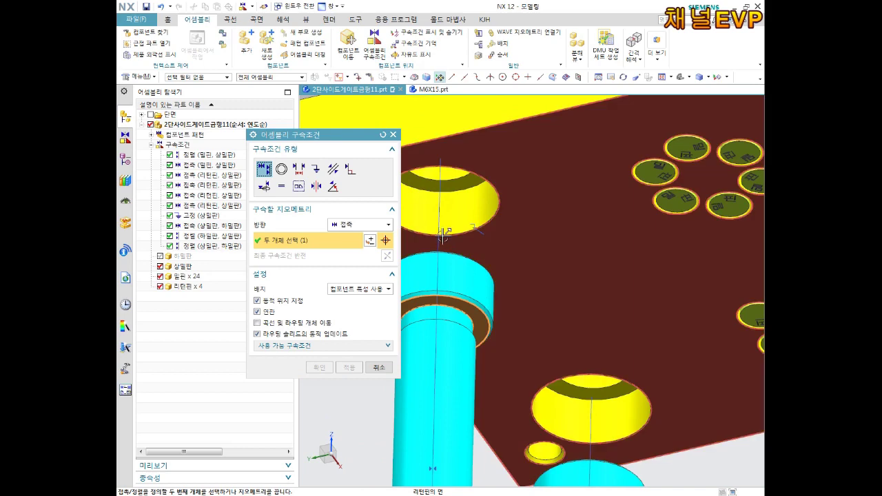
{"action": "left_click", "coordinate": [459, 185]}
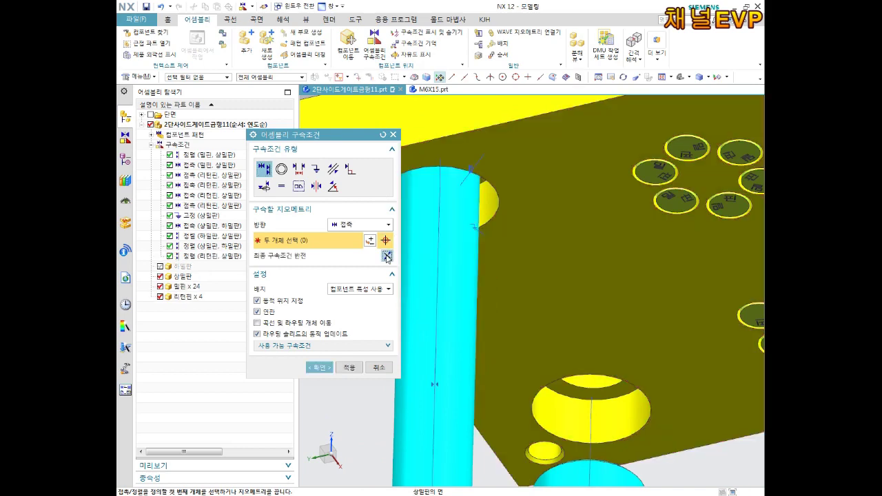
{"action": "scroll", "coordinate": [454, 264], "scroll_direction": "down", "scroll_amount": 3}
{"action": "scroll", "coordinate": [454, 264], "scroll_direction": "down", "scroll_amount": 3}
{"action": "middle_click_drag", "start_coordinate": [474, 274], "coordinate": [469, 291]}
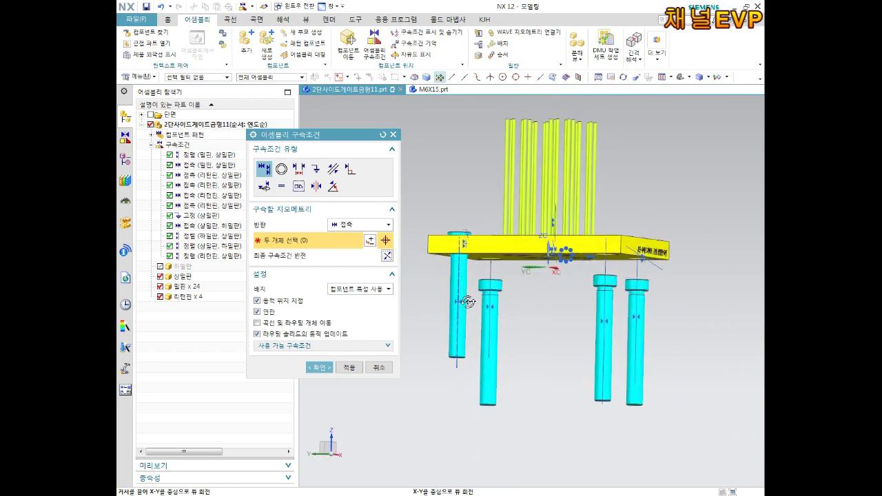
{"action": "left_click", "coordinate": [387, 256]}
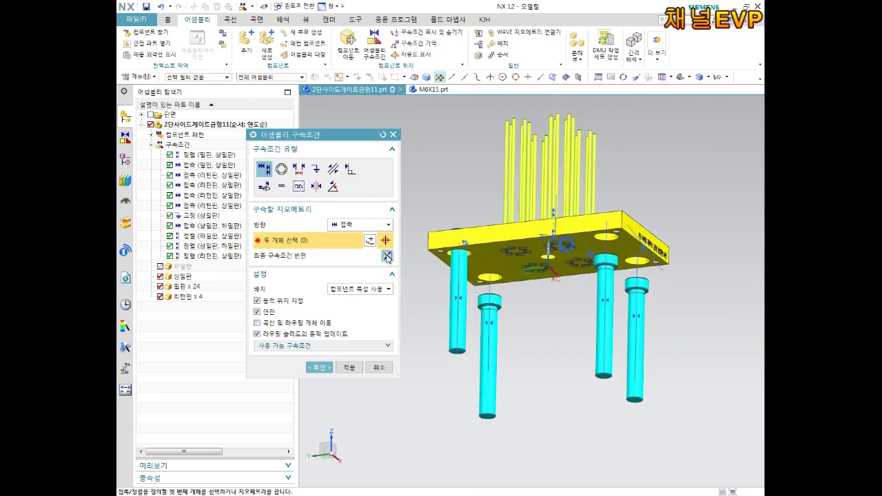
{"action": "left_click", "coordinate": [387, 256]}
{"action": "left_click", "coordinate": [387, 256]}
{"action": "left_click", "coordinate": [388, 256]}
{"action": "left_click", "coordinate": [379, 367]}
{"action": "left_click", "coordinate": [375, 270]}
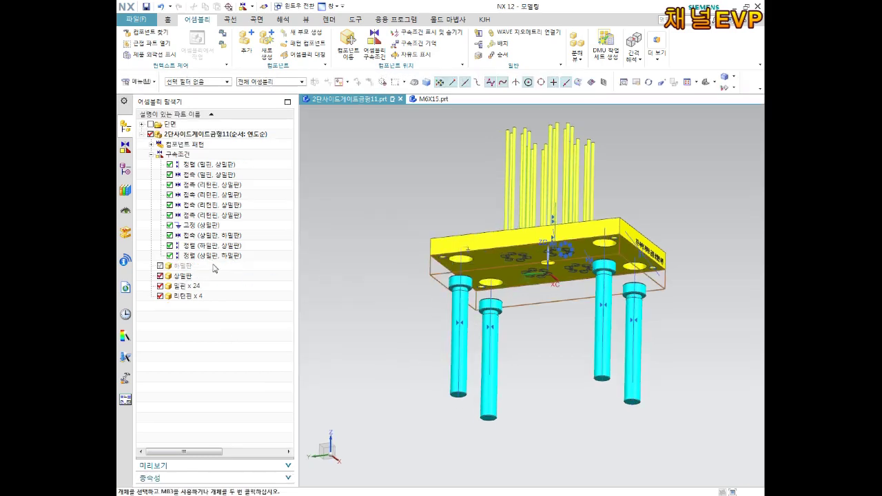
{"action": "key", "text": "Home"}
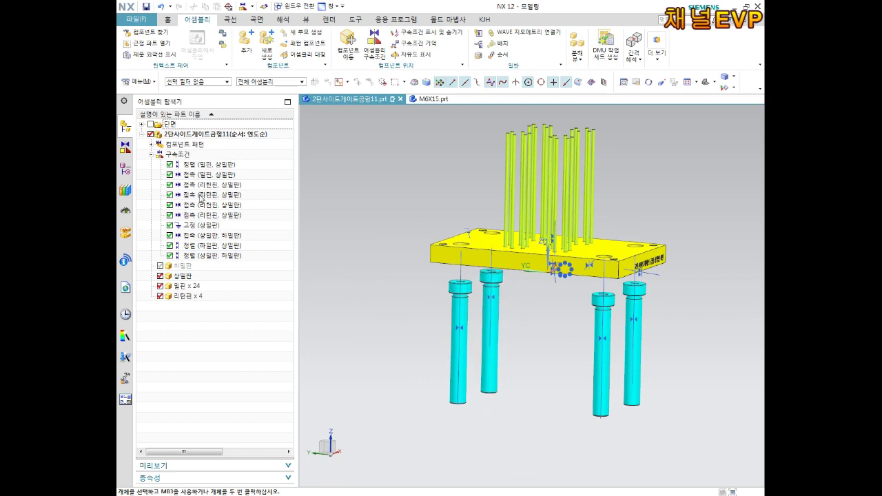
{"action": "left_click", "coordinate": [206, 186]}
Reverse the first two 접촉 (리턴핀, 상밀판) constraints so those return pins point upward.
{"action": "right_click", "coordinate": [205, 188]}
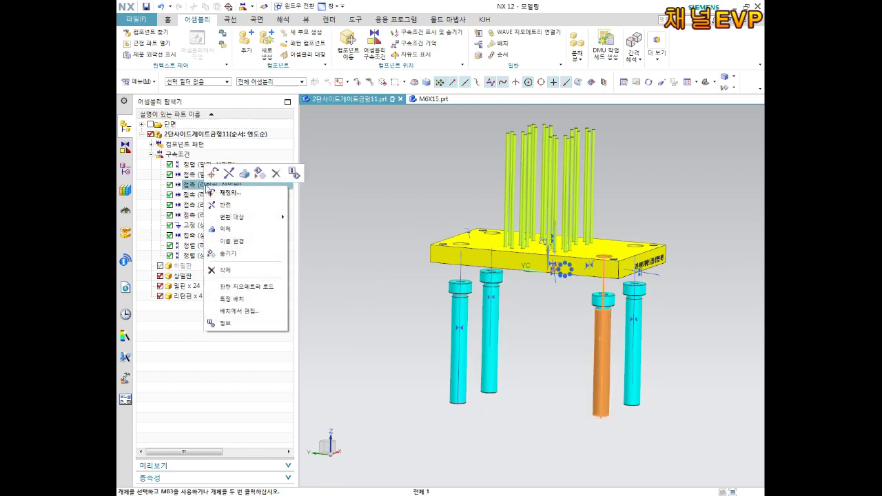
{"action": "left_click", "coordinate": [235, 195]}
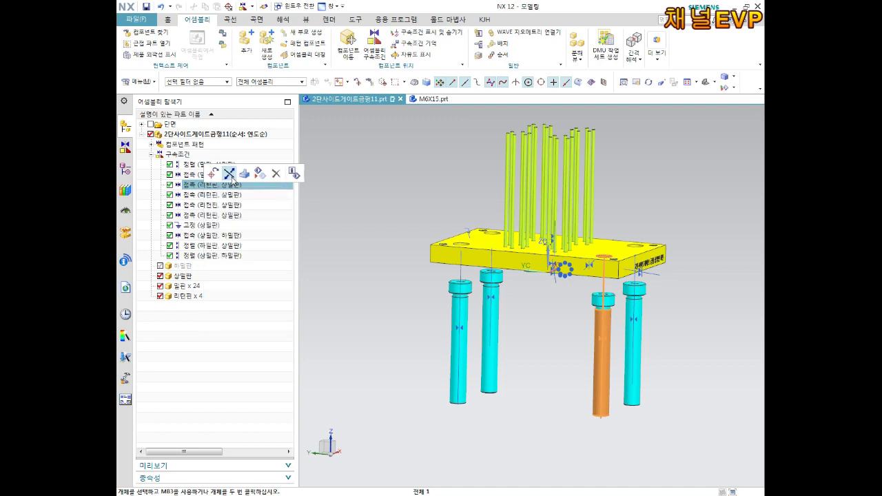
{"action": "left_click", "coordinate": [231, 195]}
{"action": "right_click", "coordinate": [231, 195]}
{"action": "left_click", "coordinate": [231, 201]}
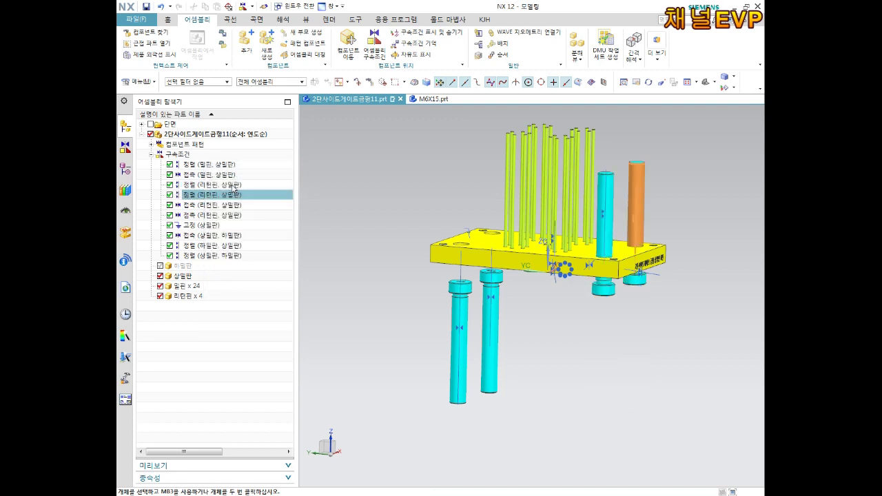
Reverse the remaining two return pins' contacts so all four stand upright through the plate.
{"action": "left_click", "coordinate": [218, 205]}
{"action": "right_click", "coordinate": [219, 205]}
{"action": "left_click", "coordinate": [246, 197]}
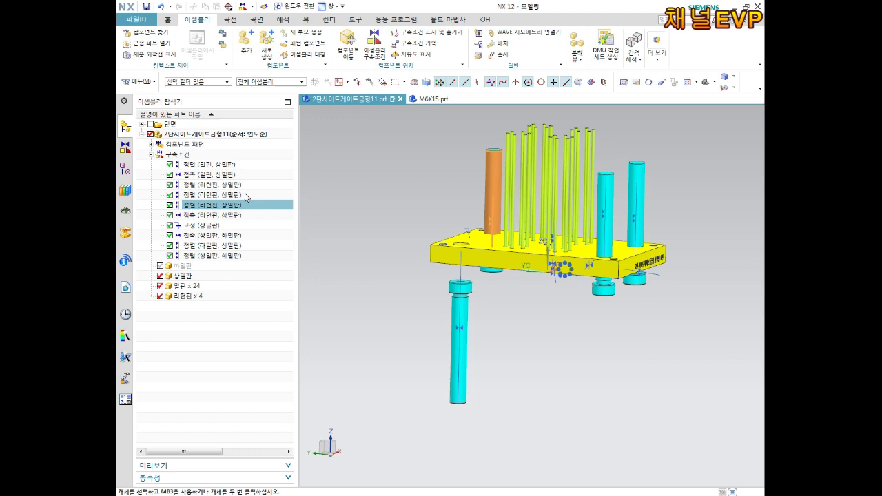
{"action": "left_click", "coordinate": [220, 216]}
{"action": "right_click", "coordinate": [219, 216]}
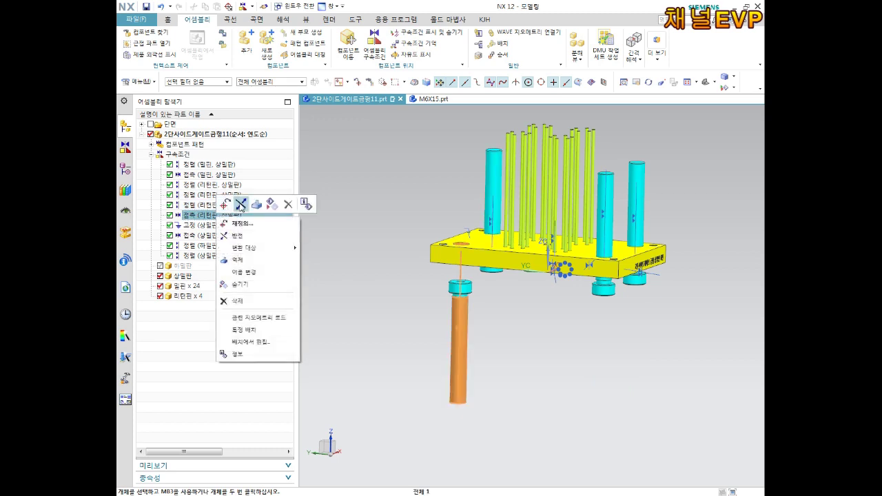
{"action": "left_click", "coordinate": [240, 205]}
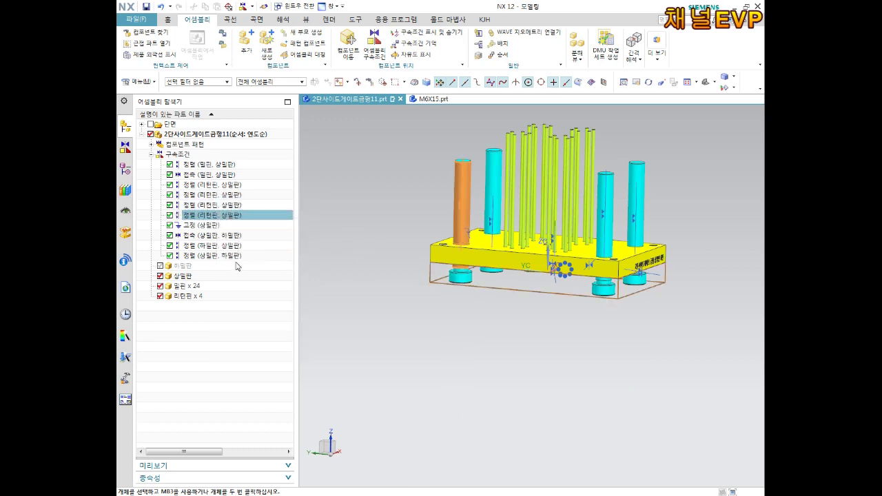
{"action": "middle_click_drag", "start_coordinate": [409, 291], "coordinate": [417, 276]}
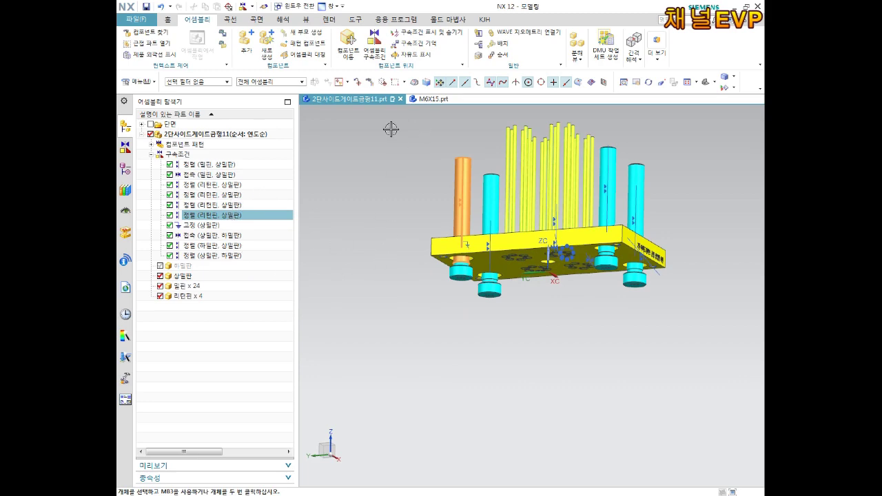
{"action": "left_click", "coordinate": [375, 45]}
{"action": "scroll", "coordinate": [467, 255], "scroll_direction": "up", "scroll_amount": 2}
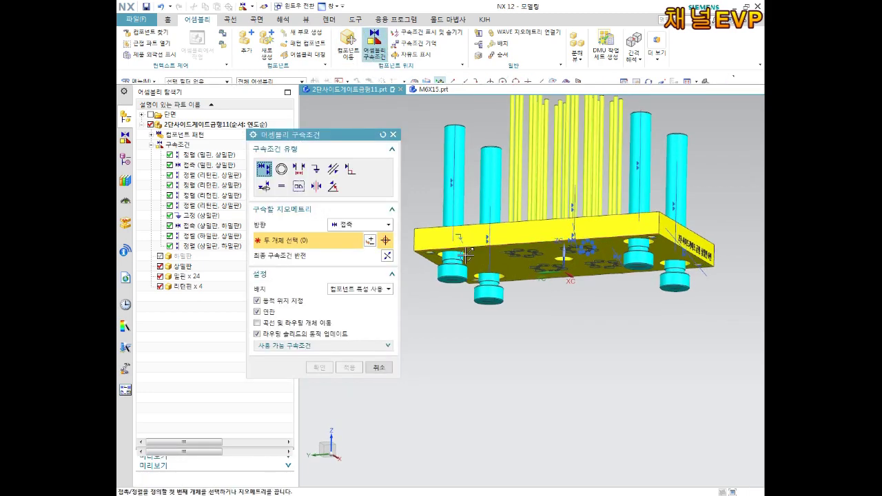
{"action": "scroll", "coordinate": [467, 255], "scroll_direction": "up", "scroll_amount": 2}
{"action": "middle_click_drag", "start_coordinate": [469, 251], "coordinate": [472, 220]}
{"action": "scroll", "coordinate": [472, 216], "scroll_direction": "up", "scroll_amount": 2}
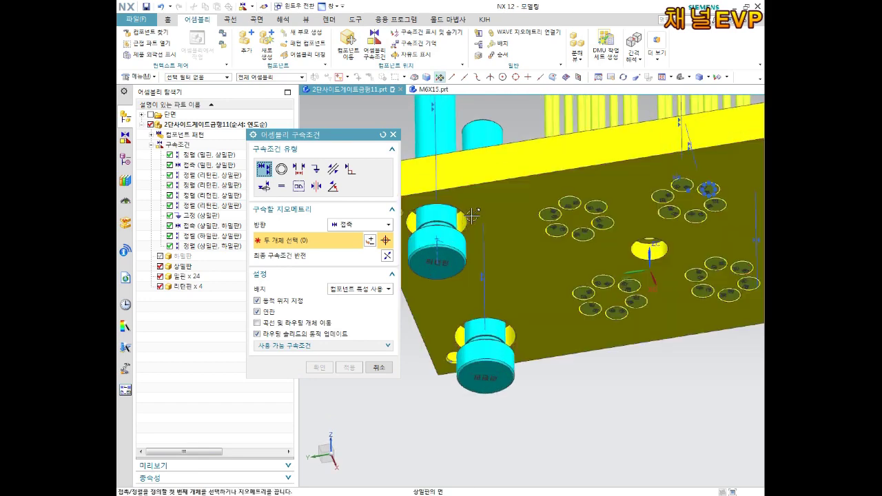
{"action": "scroll", "coordinate": [472, 216], "scroll_direction": "down", "scroll_amount": 2}
{"action": "scroll", "coordinate": [465, 235], "scroll_direction": "down", "scroll_amount": 3}
{"action": "left_click", "coordinate": [379, 367]}
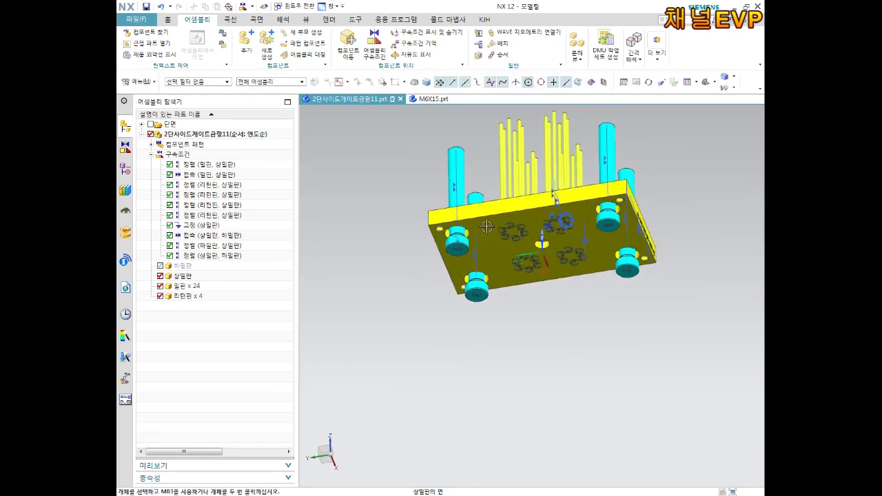
{"action": "middle_click_drag", "start_coordinate": [487, 234], "coordinate": [468, 255]}
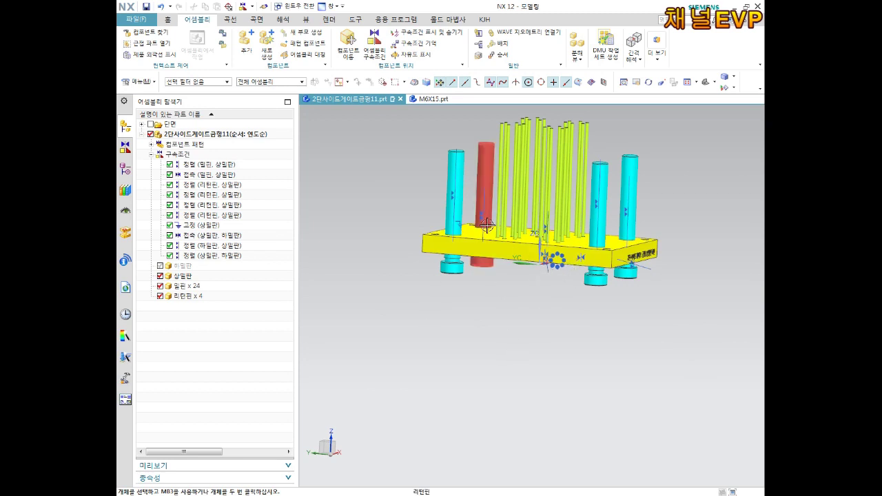
{"action": "left_click", "coordinate": [215, 185]}
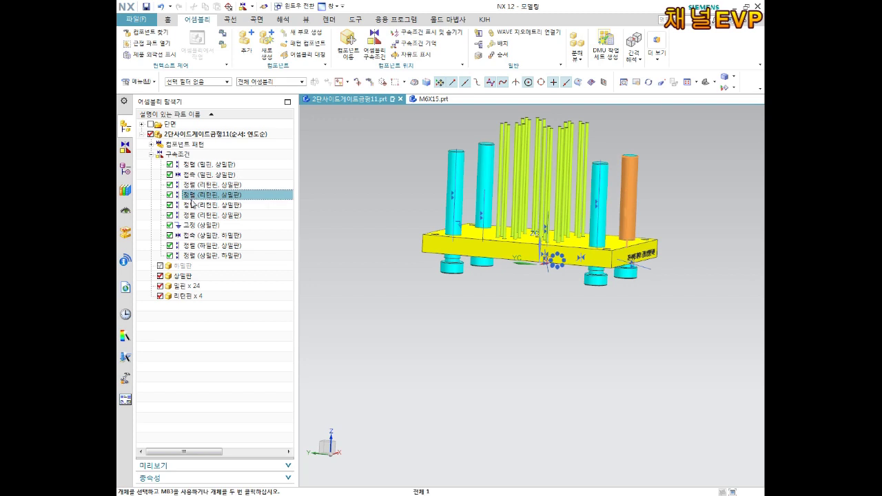
{"action": "left_click", "coordinate": [192, 205]}
{"action": "left_click", "coordinate": [190, 216]}
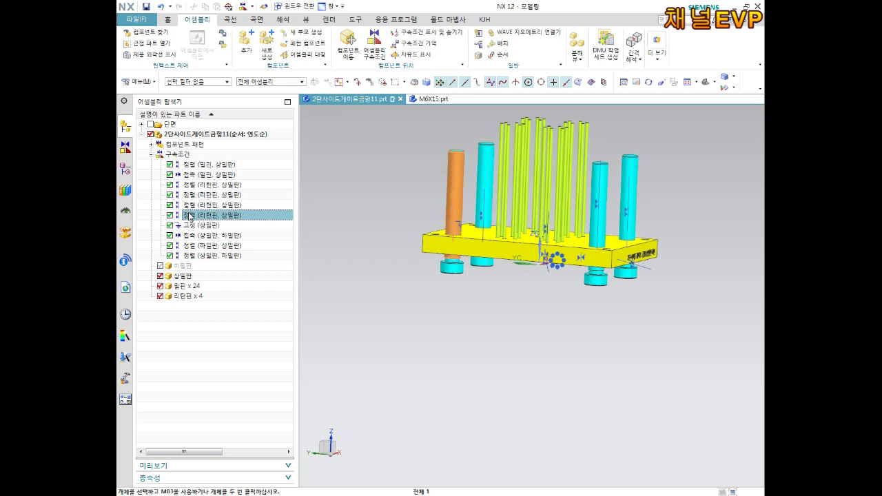
{"action": "right_click", "coordinate": [206, 215]}
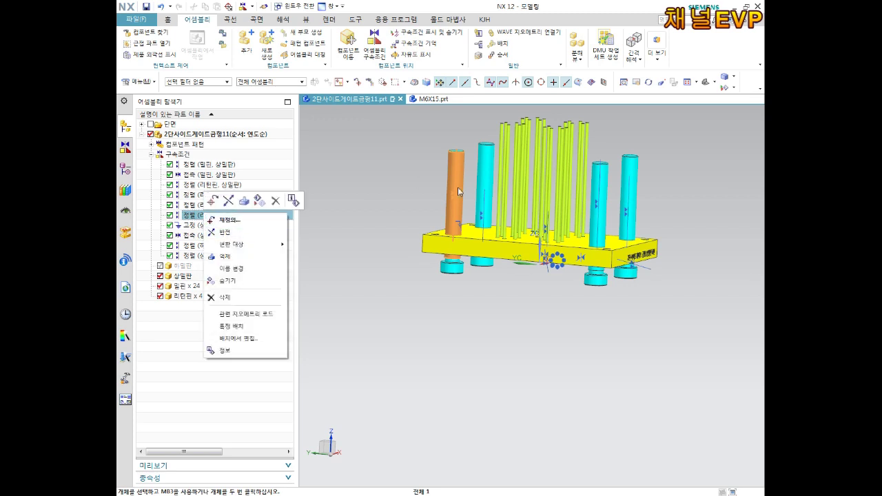
{"action": "left_click", "coordinate": [509, 299]}
{"action": "middle_click_drag", "start_coordinate": [508, 287], "coordinate": [513, 200]}
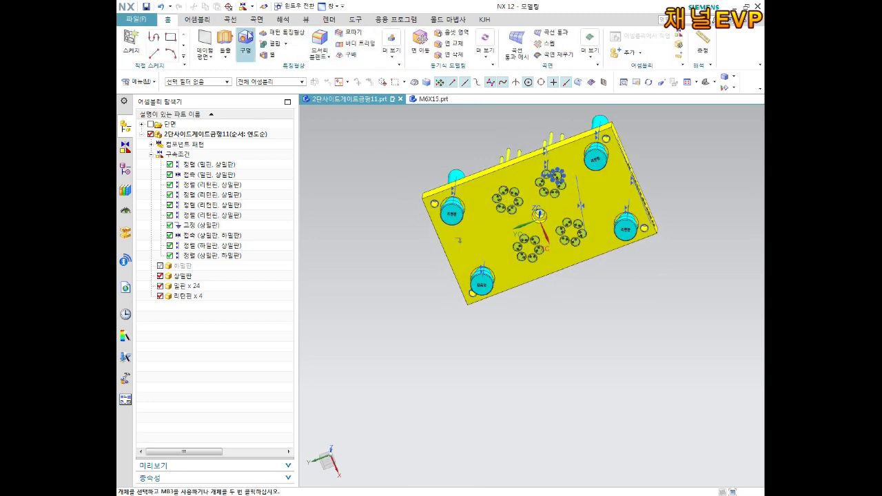
Align the first pair of return-pin end faces, reversing the touch into an alignment.
{"action": "left_click", "coordinate": [374, 48]}
{"action": "scroll", "coordinate": [469, 209], "scroll_direction": "down", "scroll_amount": 3}
{"action": "scroll", "coordinate": [468, 209], "scroll_direction": "down", "scroll_amount": 2}
{"action": "left_click", "coordinate": [432, 194]}
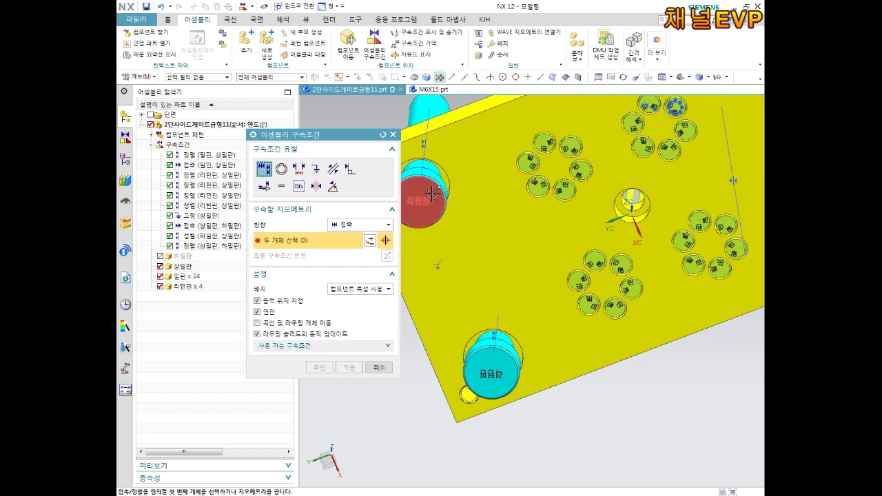
{"action": "left_click", "coordinate": [489, 354]}
{"action": "scroll", "coordinate": [488, 331], "scroll_direction": "up", "scroll_amount": 3}
{"action": "mouse_move", "coordinate": [487, 324]}
{"action": "middle_mouse_down"}
{"action": "mouse_move", "coordinate": [482, 273]}
{"action": "mouse_move", "coordinate": [427, 303]}
{"action": "middle_mouse_up"}
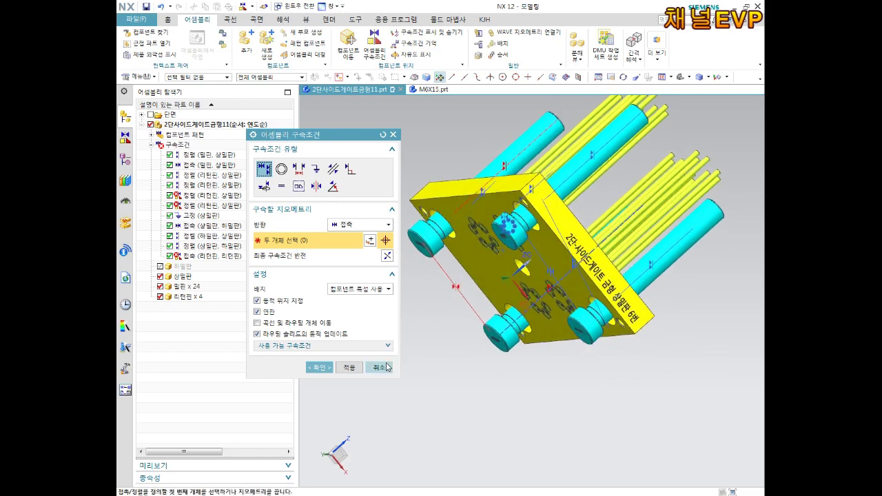
{"action": "left_click", "coordinate": [387, 256]}
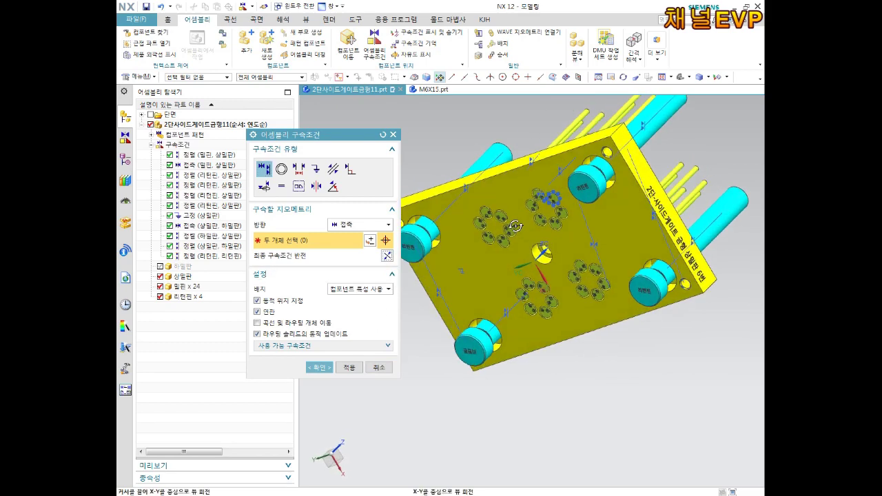
{"action": "left_click", "coordinate": [349, 366]}
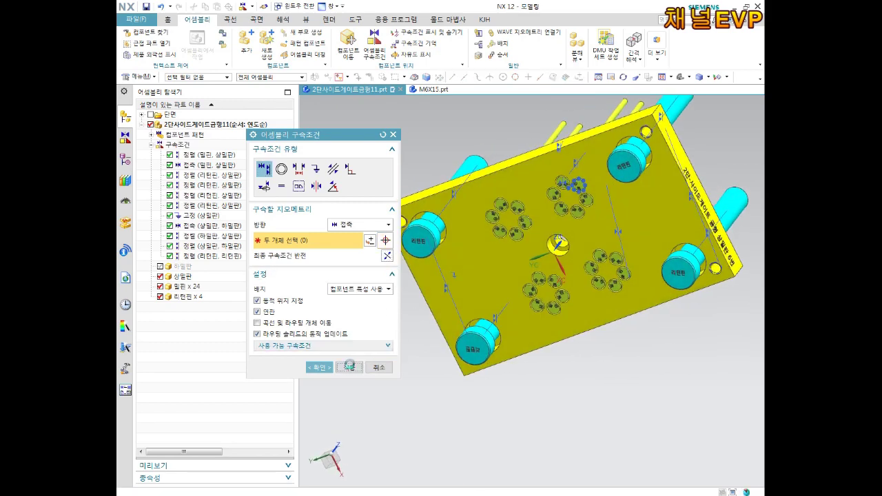
Align two more pairs of return-pin end faces, reversing each contact and applying.
{"action": "left_click", "coordinate": [420, 239]}
{"action": "left_click", "coordinate": [632, 159]}
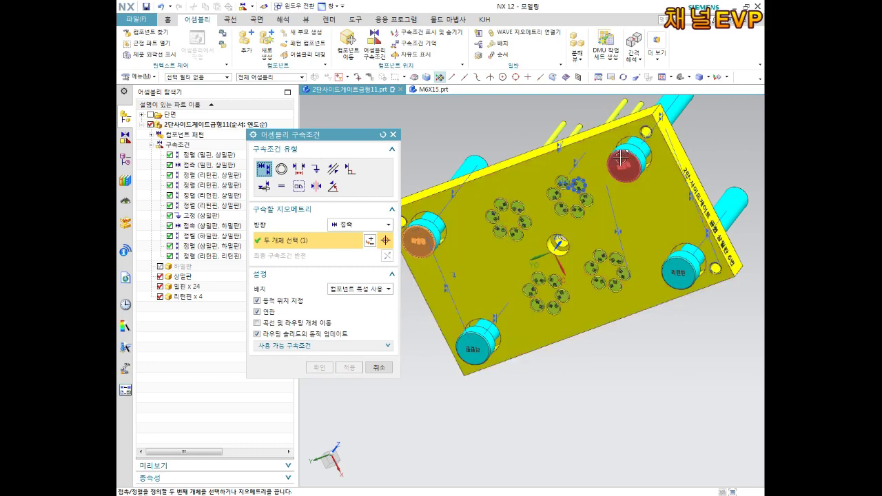
{"action": "left_click", "coordinate": [388, 256]}
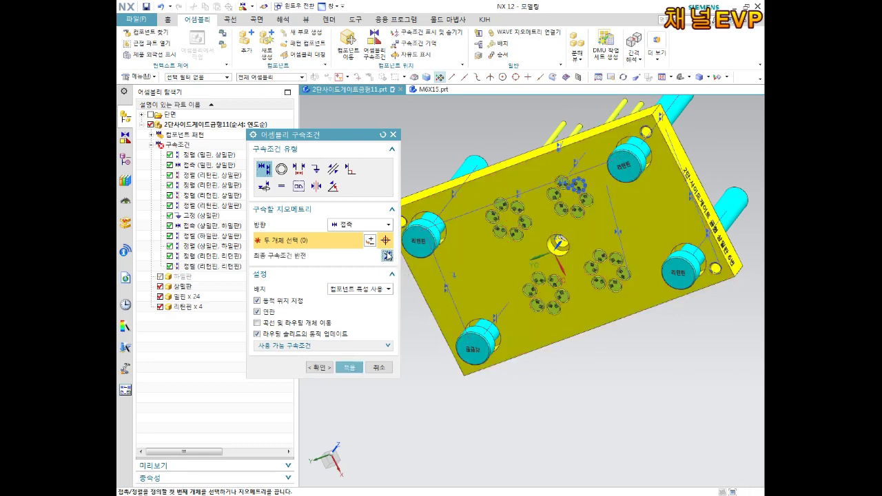
{"action": "left_click", "coordinate": [349, 368]}
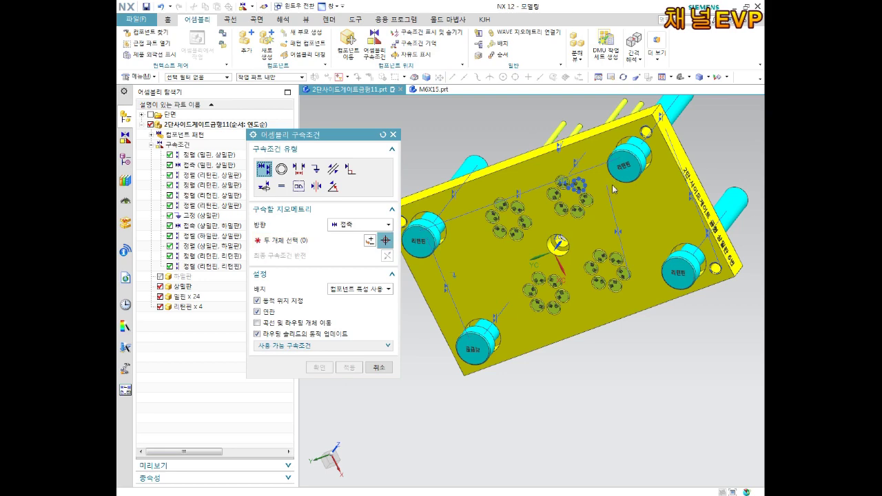
{"action": "left_click", "coordinate": [624, 165]}
{"action": "left_click", "coordinate": [703, 287]}
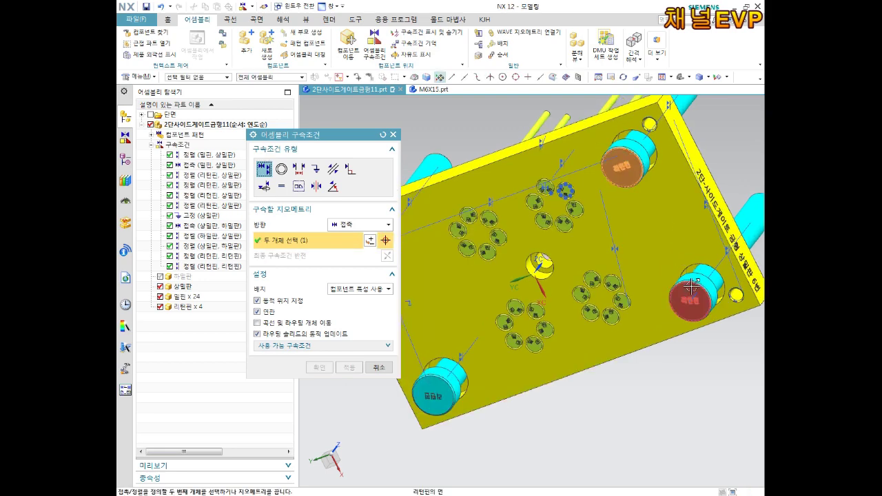
{"action": "left_click", "coordinate": [388, 256]}
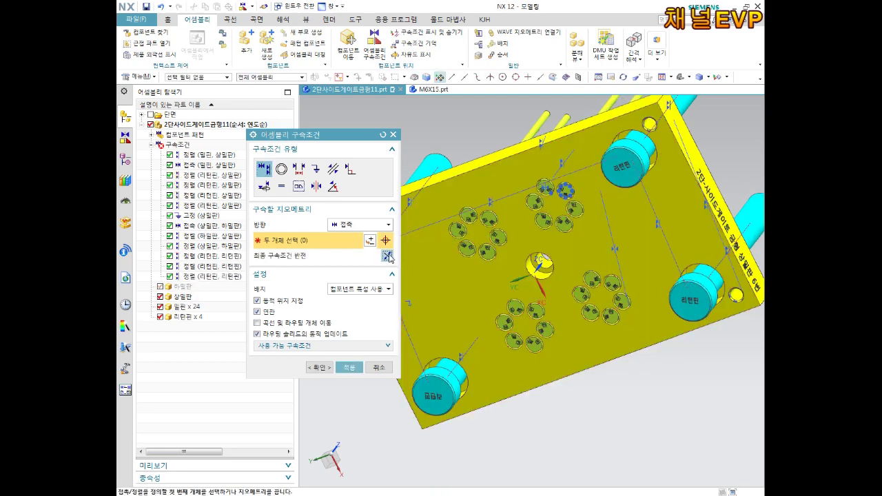
{"action": "left_click", "coordinate": [349, 367]}
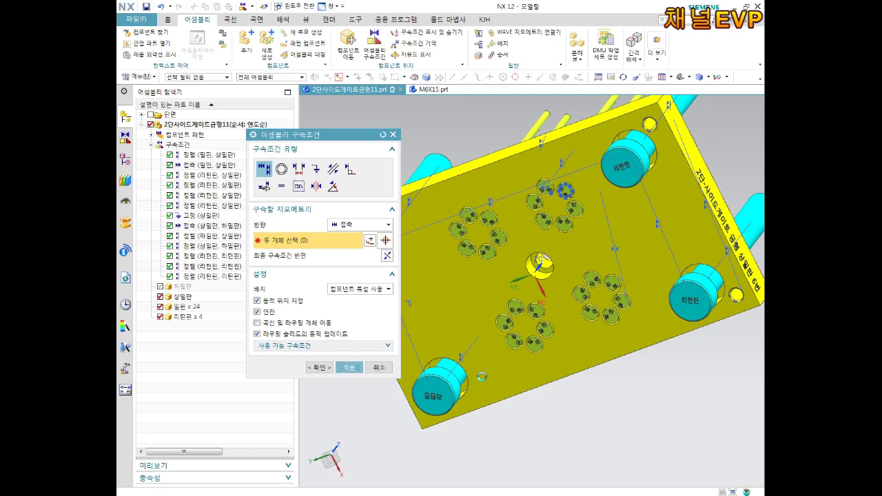
Pick the bottom-left and right return pin end faces for another alignment.
{"action": "scroll", "coordinate": [439, 403], "scroll_direction": "down", "scroll_amount": 1}
{"action": "scroll", "coordinate": [434, 393], "scroll_direction": "down", "scroll_amount": 1}
{"action": "left_click", "coordinate": [432, 389]}
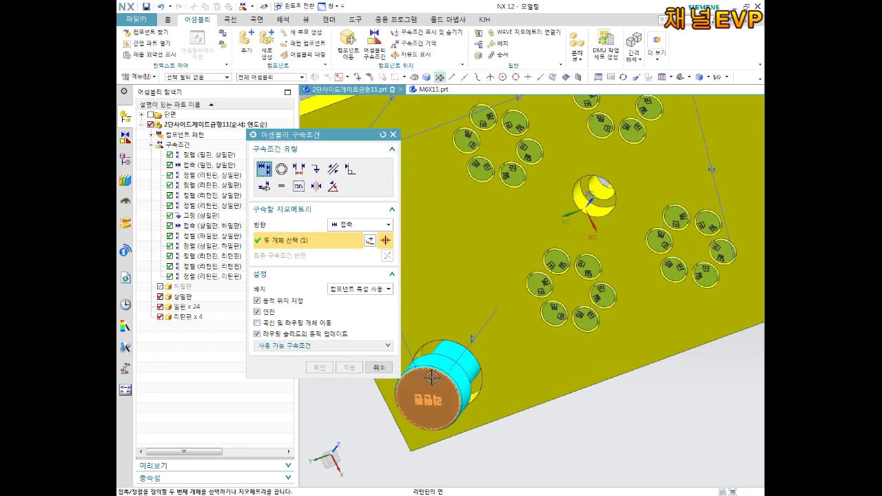
{"action": "scroll", "coordinate": [432, 390], "scroll_direction": "up", "scroll_amount": 3}
{"action": "scroll", "coordinate": [605, 285], "scroll_direction": "down", "scroll_amount": 2}
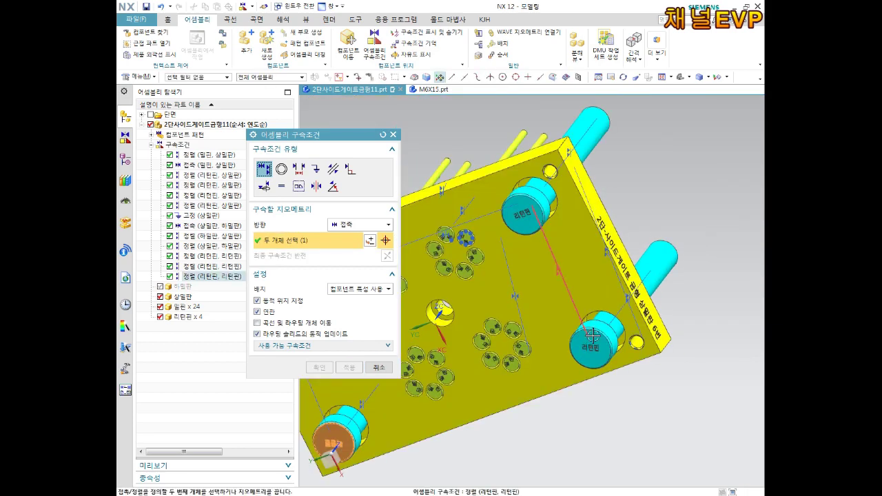
{"action": "left_click", "coordinate": [597, 338]}
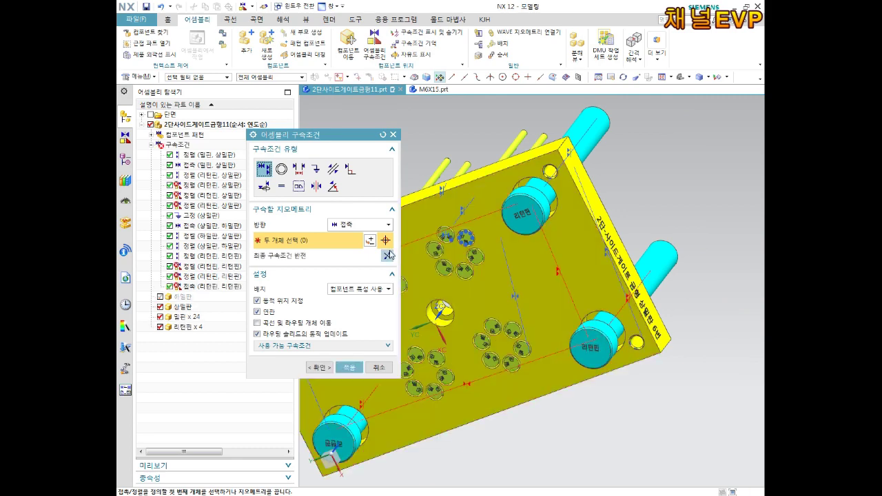
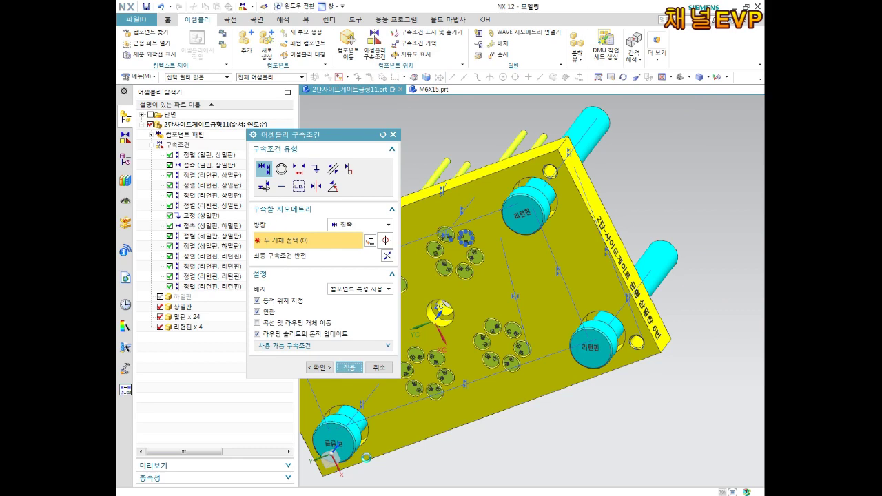
Touch-constrain the return pin to the upper plate with its orientation reversed.
{"action": "middle_click", "coordinate": [366, 457]}
{"action": "scroll", "coordinate": [358, 441], "scroll_direction": "up", "scroll_amount": 5}
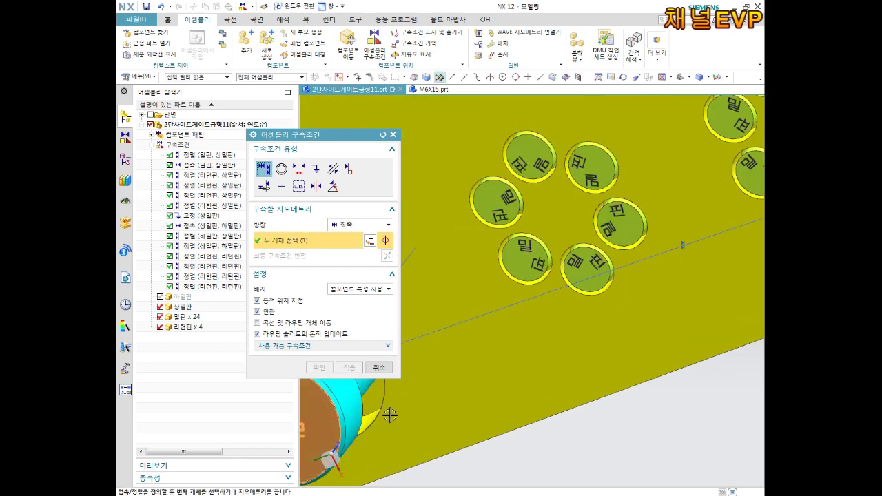
{"action": "left_click", "coordinate": [383, 406]}
{"action": "left_click", "coordinate": [388, 256]}
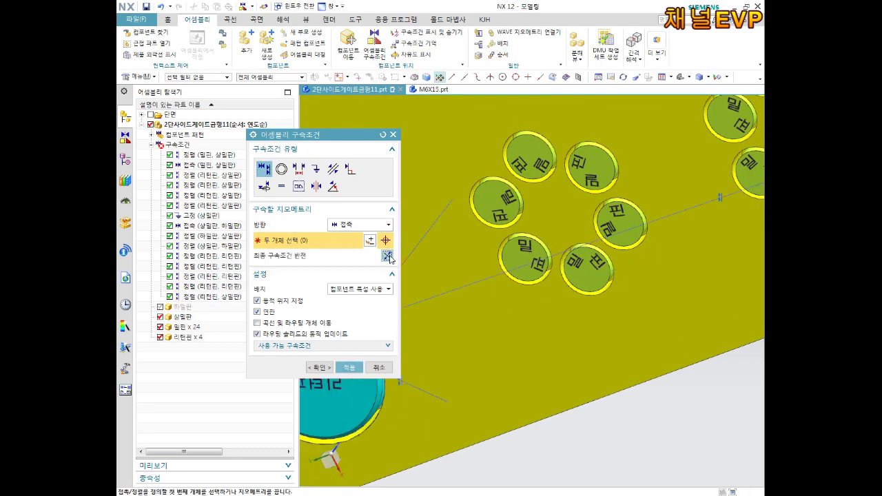
{"action": "middle_click", "coordinate": [390, 268]}
{"action": "scroll", "coordinate": [388, 328], "scroll_direction": "down", "scroll_amount": 3}
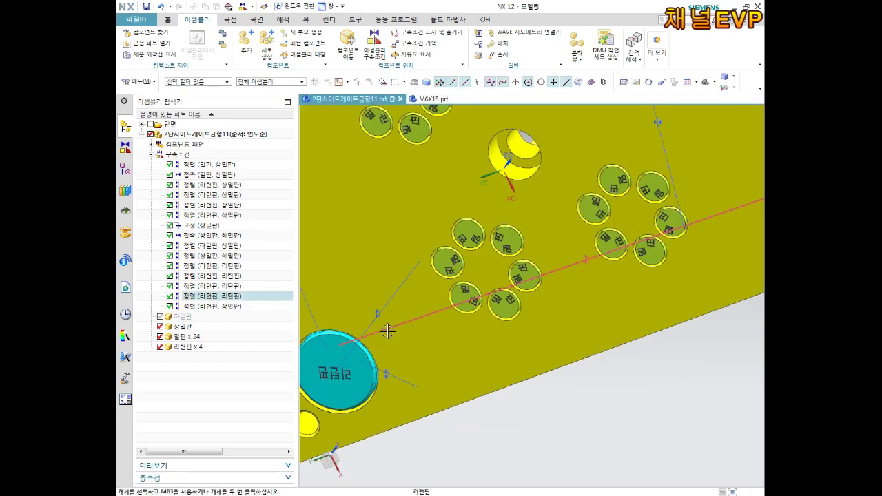
{"action": "scroll", "coordinate": [414, 324], "scroll_direction": "down", "scroll_amount": 3}
{"action": "middle_click_drag", "start_coordinate": [422, 321], "coordinate": [434, 388]}
{"action": "scroll", "coordinate": [420, 344], "scroll_direction": "up", "scroll_amount": 3}
{"action": "mouse_move", "coordinate": [419, 344]}
{"action": "middle_mouse_down"}
{"action": "mouse_move", "coordinate": [489, 239]}
{"action": "mouse_move", "coordinate": [373, 292]}
{"action": "middle_mouse_up"}
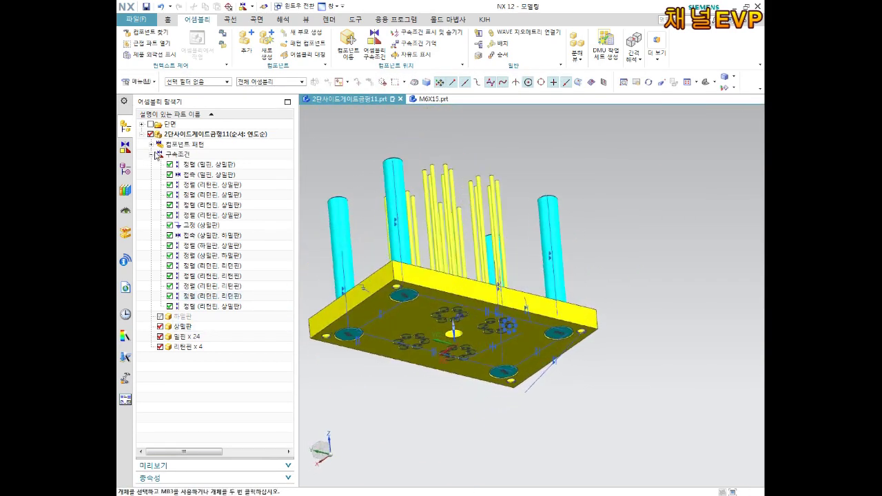
Collapse the constraints list and show the lower plate (하원판) again.
{"action": "left_click", "coordinate": [151, 154]}
{"action": "left_click", "coordinate": [160, 165]}
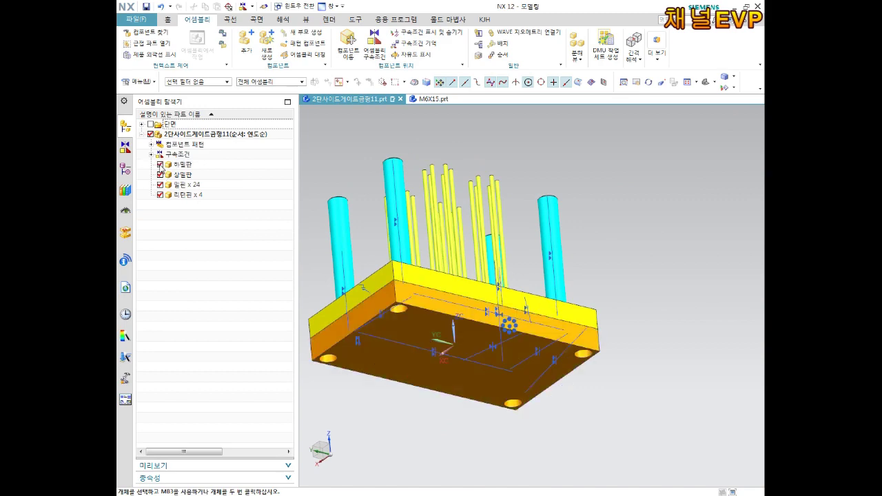
{"action": "scroll", "coordinate": [410, 297], "scroll_direction": "down", "scroll_amount": 3}
{"action": "middle_click_drag", "start_coordinate": [455, 313], "coordinate": [414, 209]}
{"action": "scroll", "coordinate": [414, 208], "scroll_direction": "up", "scroll_amount": 3}
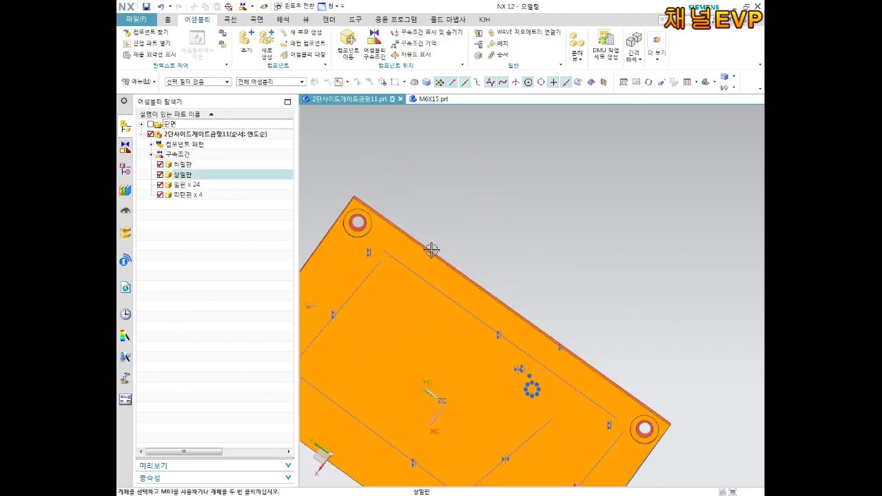
{"action": "scroll", "coordinate": [429, 250], "scroll_direction": "down", "scroll_amount": 4}
{"action": "mouse_move", "coordinate": [453, 289]}
{"action": "middle_mouse_down"}
{"action": "mouse_move", "coordinate": [502, 269]}
{"action": "mouse_move", "coordinate": [505, 283]}
{"action": "mouse_move", "coordinate": [524, 290]}
{"action": "middle_mouse_up"}
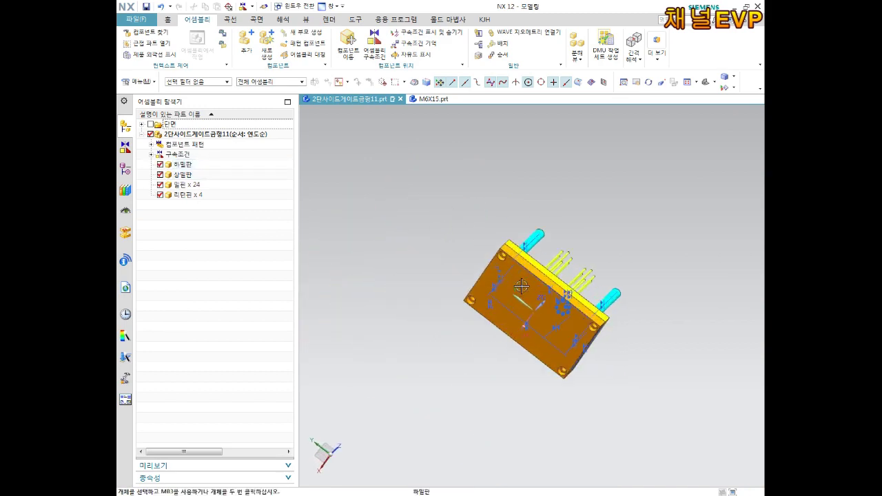
{"action": "scroll", "coordinate": [544, 290], "scroll_direction": "up", "scroll_amount": 4}
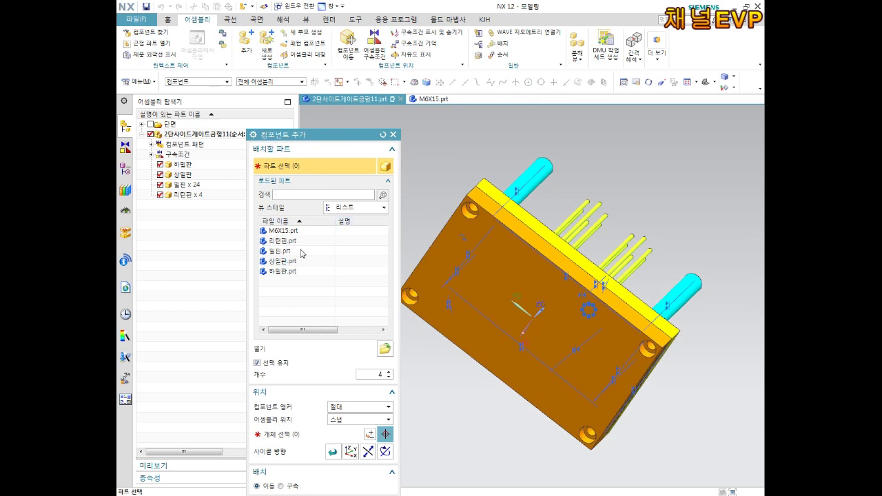
Add four copies of M6X15.prt from Loaded Parts at a point beside the plates.
{"action": "left_click", "coordinate": [295, 233]}
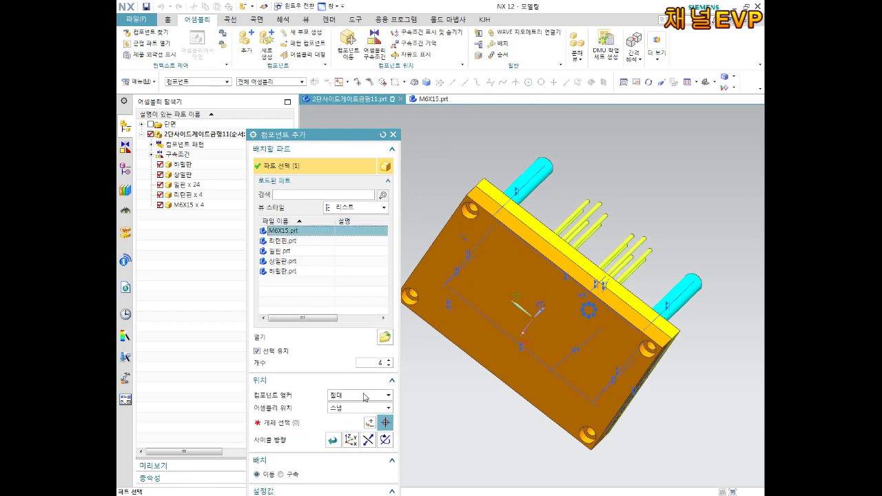
{"action": "left_click", "coordinate": [439, 403]}
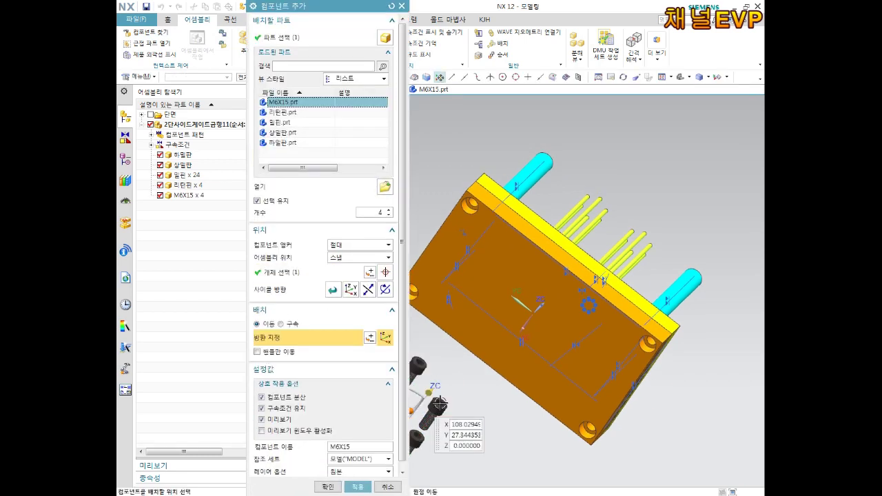
{"action": "left_click", "coordinate": [337, 489]}
{"action": "scroll", "coordinate": [327, 448], "scroll_direction": "down", "scroll_amount": 3}
{"action": "mouse_move", "coordinate": [327, 451]}
{"action": "middle_mouse_down"}
{"action": "mouse_move", "coordinate": [332, 414]}
{"action": "mouse_move", "coordinate": [404, 413]}
{"action": "mouse_move", "coordinate": [497, 356]}
{"action": "middle_mouse_up"}
{"action": "scroll", "coordinate": [480, 419], "scroll_direction": "up", "scroll_amount": 3}
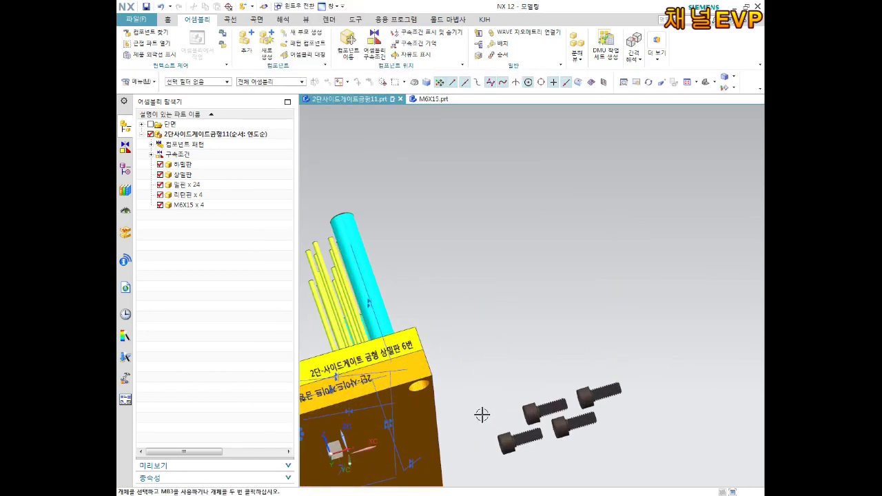
{"action": "scroll", "coordinate": [486, 369], "scroll_direction": "up", "scroll_amount": 2}
{"action": "scroll", "coordinate": [486, 369], "scroll_direction": "down", "scroll_amount": 1}
{"action": "scroll", "coordinate": [473, 370], "scroll_direction": "down", "scroll_amount": 2}
{"action": "scroll", "coordinate": [476, 394], "scroll_direction": "down", "scroll_amount": 3}
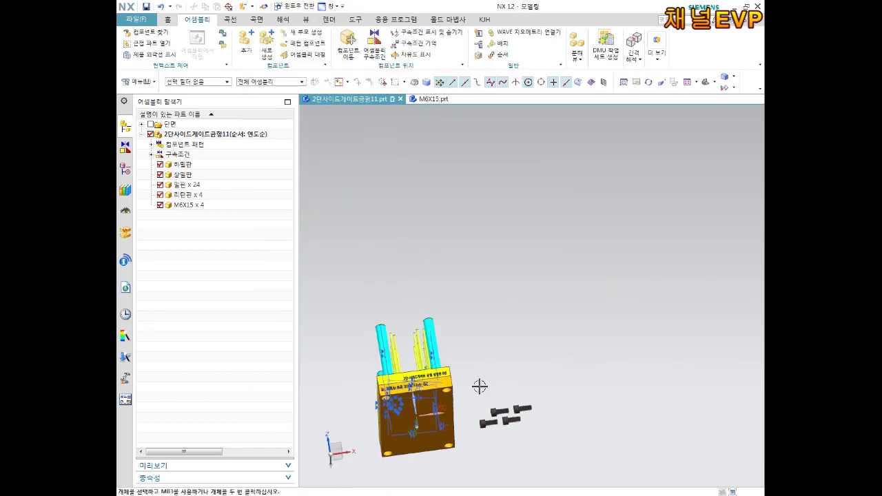
{"action": "middle_click_drag", "start_coordinate": [462, 377], "coordinate": [468, 426]}
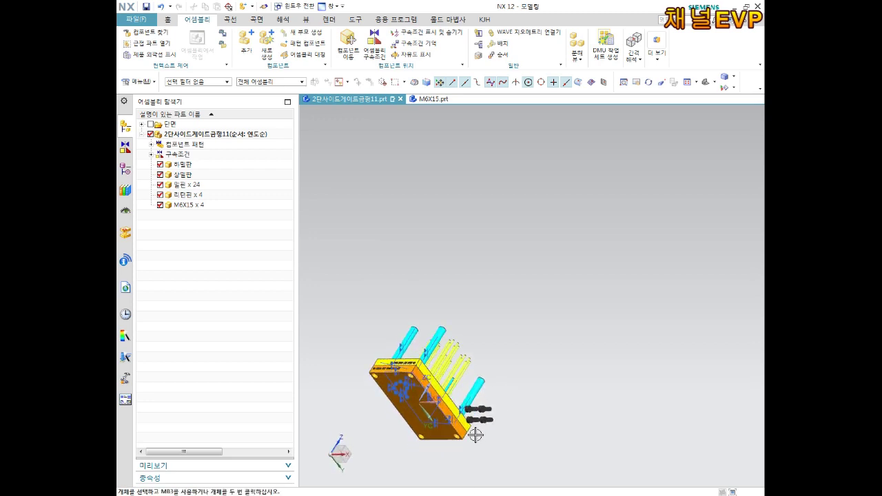
{"action": "scroll", "coordinate": [430, 418], "scroll_direction": "up", "scroll_amount": 4}
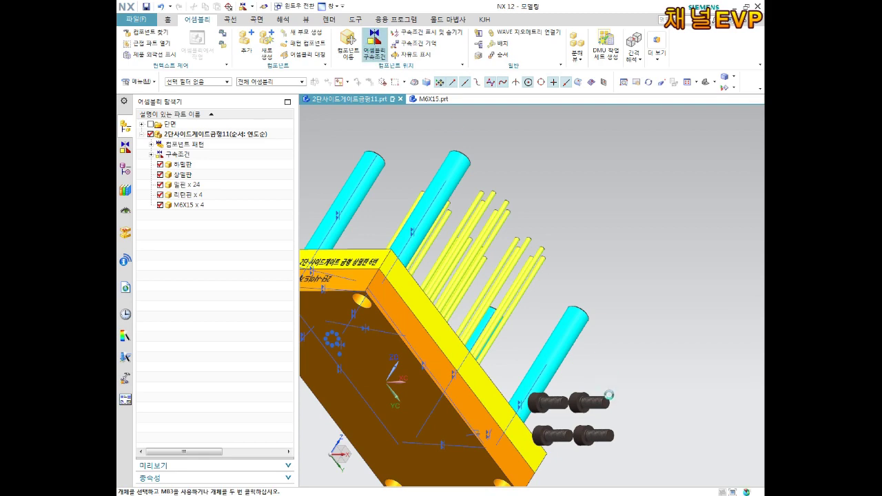
{"action": "scroll", "coordinate": [565, 406], "scroll_direction": "up", "scroll_amount": 4}
Align an M6X15 bolt with the corner hole's centreline, reversed to point into the plate.
{"action": "scroll", "coordinate": [531, 386], "scroll_direction": "up", "scroll_amount": 3}
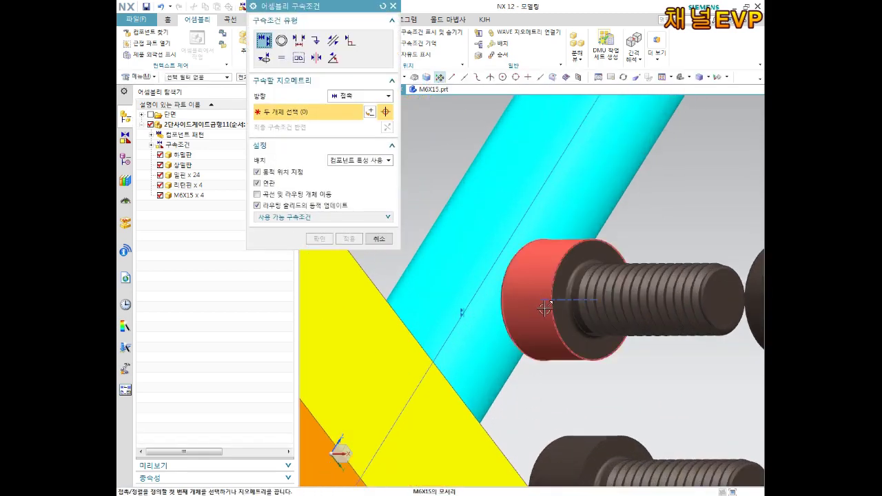
{"action": "mouse_move", "coordinate": [531, 306]}
{"action": "middle_mouse_down"}
{"action": "mouse_move", "coordinate": [581, 311]}
{"action": "mouse_move", "coordinate": [577, 347]}
{"action": "middle_mouse_up"}
{"action": "scroll", "coordinate": [576, 347], "scroll_direction": "down", "scroll_amount": 5}
{"action": "scroll", "coordinate": [614, 365], "scroll_direction": "up", "scroll_amount": 3}
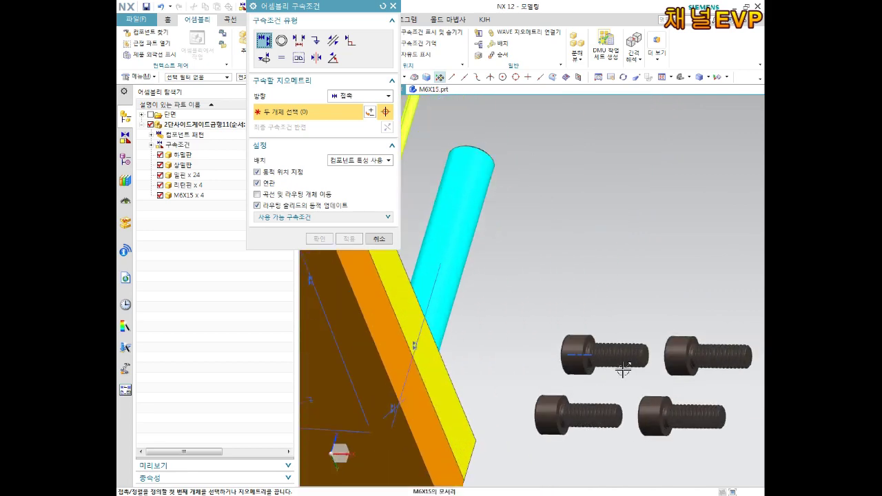
{"action": "scroll", "coordinate": [613, 372], "scroll_direction": "up", "scroll_amount": 2}
{"action": "scroll", "coordinate": [610, 400], "scroll_direction": "up", "scroll_amount": 1}
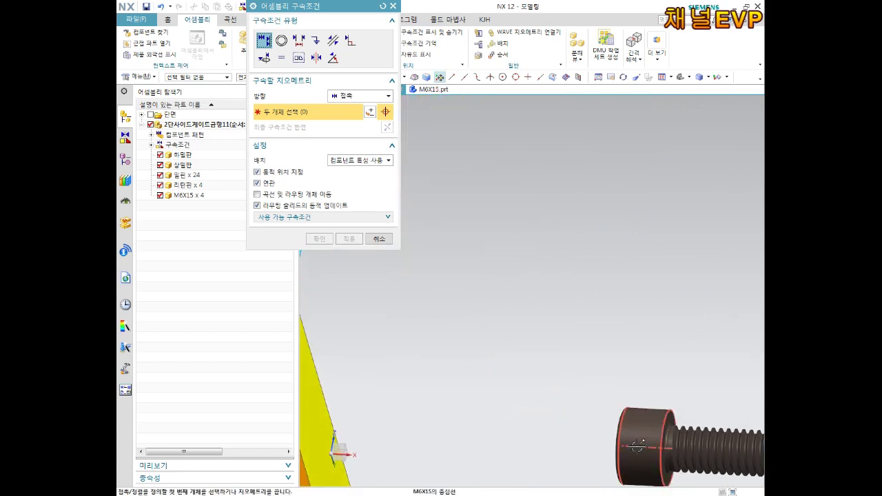
{"action": "scroll", "coordinate": [636, 447], "scroll_direction": "down", "scroll_amount": 3}
{"action": "scroll", "coordinate": [635, 447], "scroll_direction": "down", "scroll_amount": 2}
{"action": "middle_click_drag", "start_coordinate": [636, 446], "coordinate": [497, 396]}
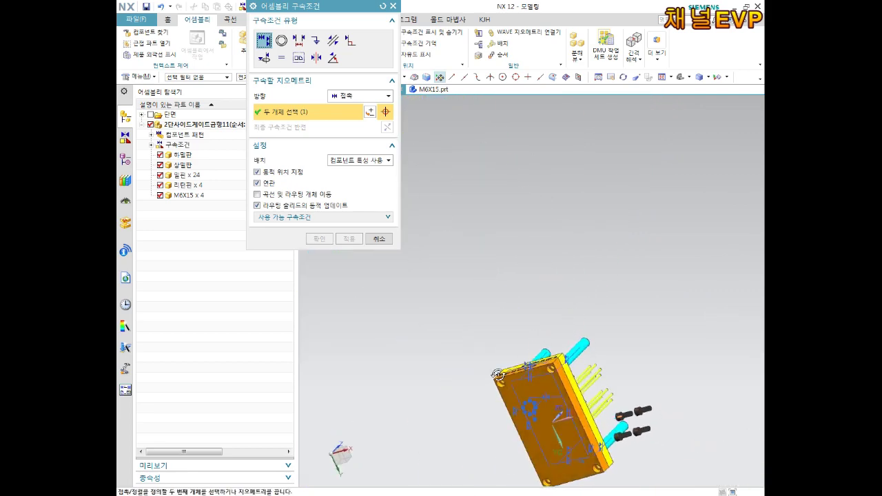
{"action": "scroll", "coordinate": [490, 394], "scroll_direction": "up", "scroll_amount": 4}
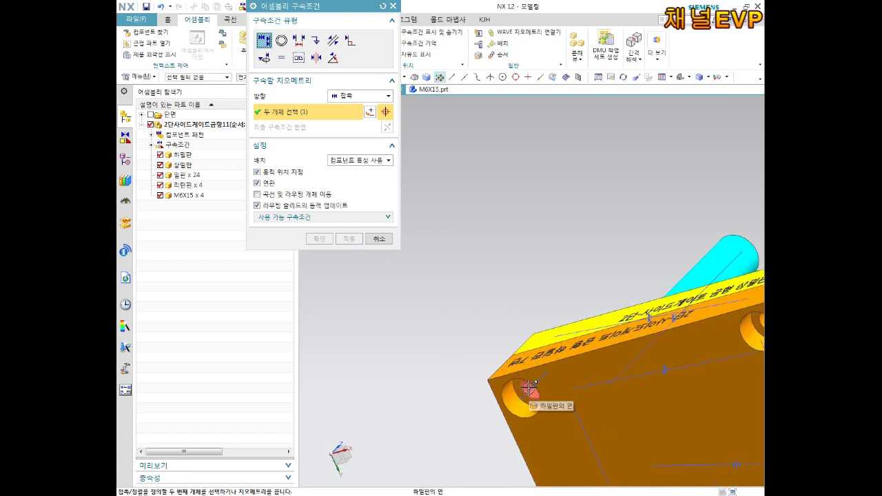
{"action": "scroll", "coordinate": [529, 388], "scroll_direction": "up", "scroll_amount": 2}
{"action": "scroll", "coordinate": [532, 386], "scroll_direction": "up", "scroll_amount": 3}
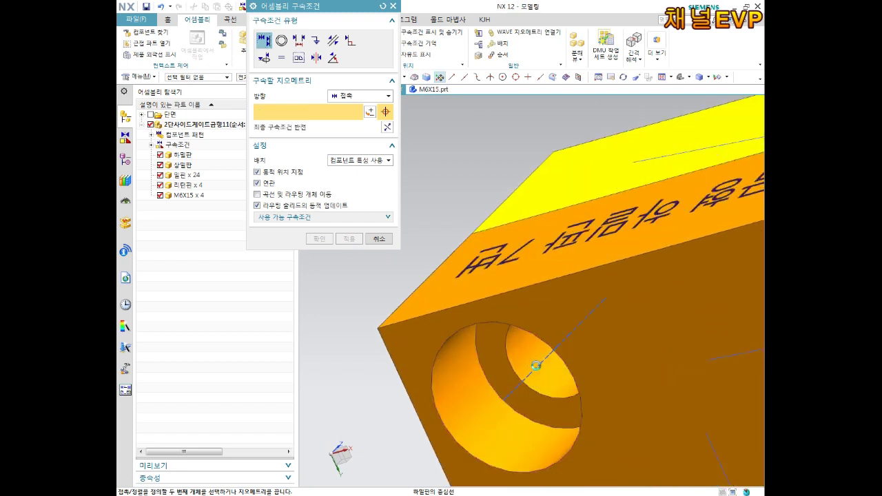
{"action": "left_click", "coordinate": [537, 365]}
{"action": "left_click", "coordinate": [387, 129]}
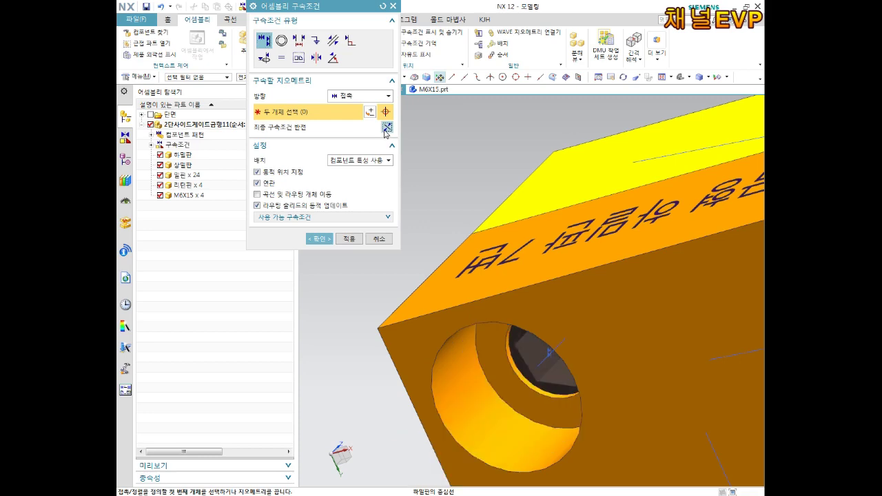
{"action": "left_click", "coordinate": [352, 242]}
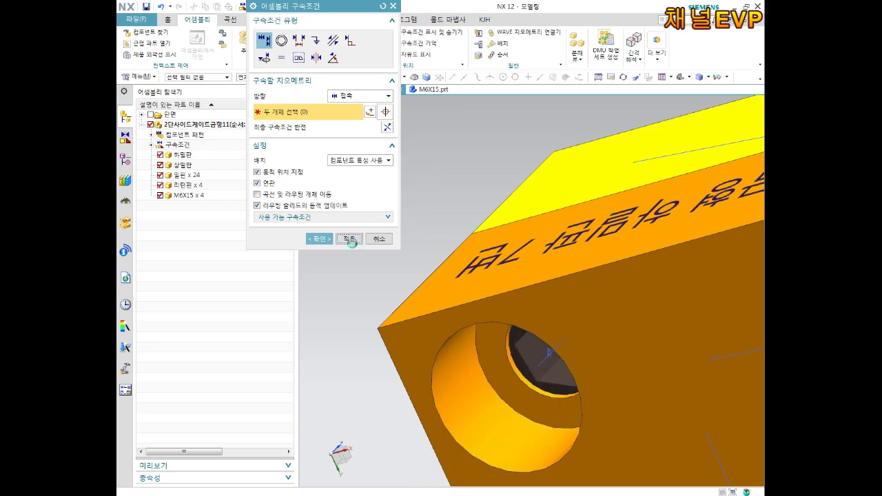
Seat the bolt in the counterbored hole on the plate underside, flipped into the hole.
{"action": "mouse_move", "coordinate": [534, 327]}
{"action": "middle_mouse_down"}
{"action": "mouse_move", "coordinate": [510, 397]}
{"action": "mouse_move", "coordinate": [528, 350]}
{"action": "middle_mouse_up"}
{"action": "scroll", "coordinate": [649, 303], "scroll_direction": "down", "scroll_amount": 3}
{"action": "scroll", "coordinate": [649, 303], "scroll_direction": "down", "scroll_amount": 3}
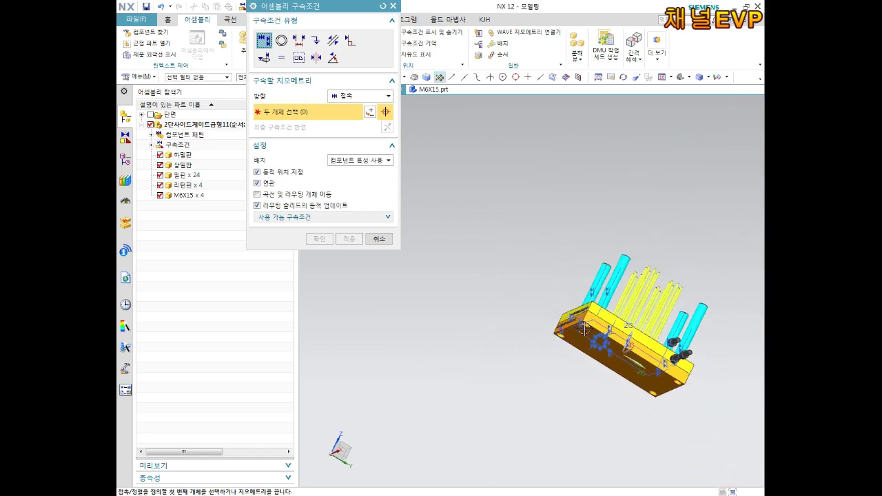
{"action": "scroll", "coordinate": [650, 303], "scroll_direction": "up", "scroll_amount": 5}
{"action": "scroll", "coordinate": [676, 331], "scroll_direction": "up", "scroll_amount": 3}
{"action": "scroll", "coordinate": [703, 354], "scroll_direction": "up", "scroll_amount": 2}
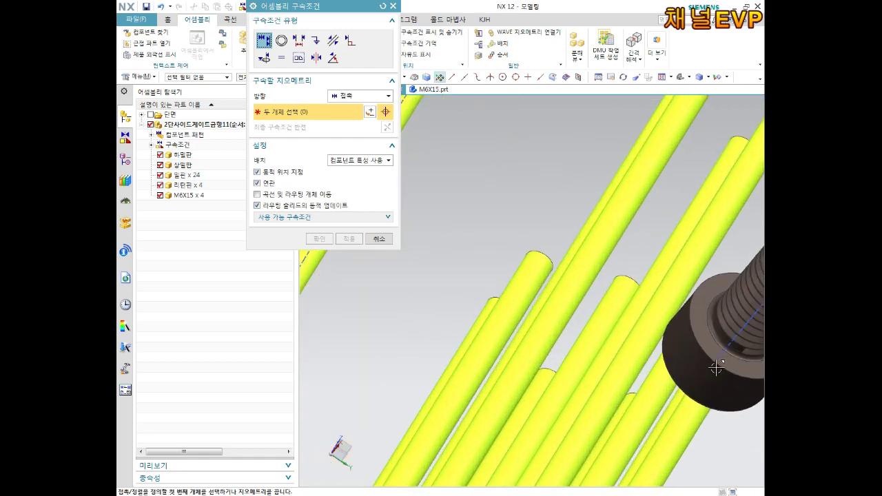
{"action": "scroll", "coordinate": [716, 367], "scroll_direction": "down", "scroll_amount": 3}
{"action": "scroll", "coordinate": [750, 360], "scroll_direction": "up", "scroll_amount": 4}
{"action": "scroll", "coordinate": [705, 390], "scroll_direction": "up", "scroll_amount": 2}
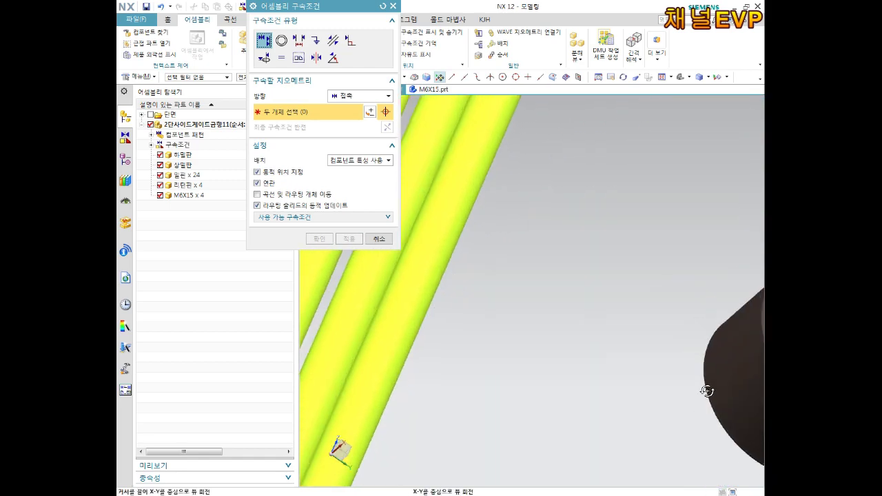
{"action": "scroll", "coordinate": [709, 390], "scroll_direction": "down", "scroll_amount": 2}
{"action": "scroll", "coordinate": [708, 390], "scroll_direction": "down", "scroll_amount": 2}
{"action": "scroll", "coordinate": [689, 386], "scroll_direction": "up", "scroll_amount": 3}
{"action": "scroll", "coordinate": [552, 389], "scroll_direction": "up", "scroll_amount": 2}
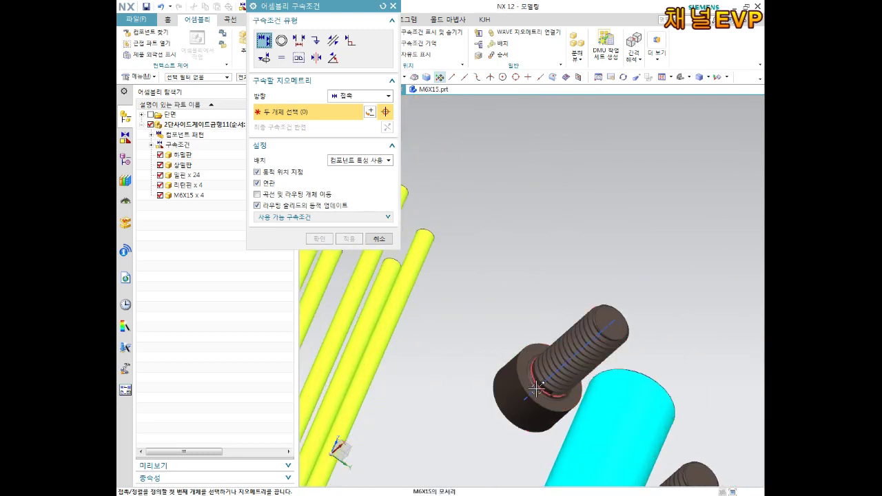
{"action": "left_click", "coordinate": [530, 397]}
{"action": "scroll", "coordinate": [523, 393], "scroll_direction": "down", "scroll_amount": 2}
{"action": "scroll", "coordinate": [510, 396], "scroll_direction": "down", "scroll_amount": 2}
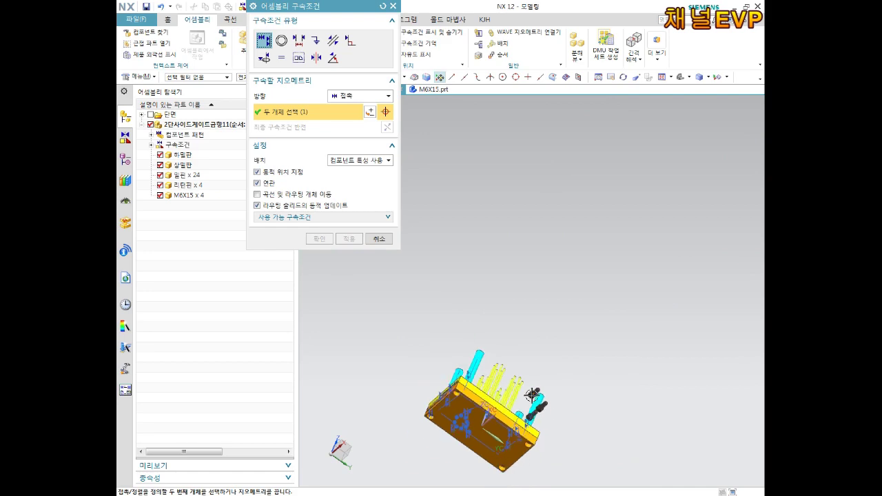
{"action": "scroll", "coordinate": [496, 403], "scroll_direction": "up", "scroll_amount": 2}
{"action": "scroll", "coordinate": [483, 409], "scroll_direction": "up", "scroll_amount": 4}
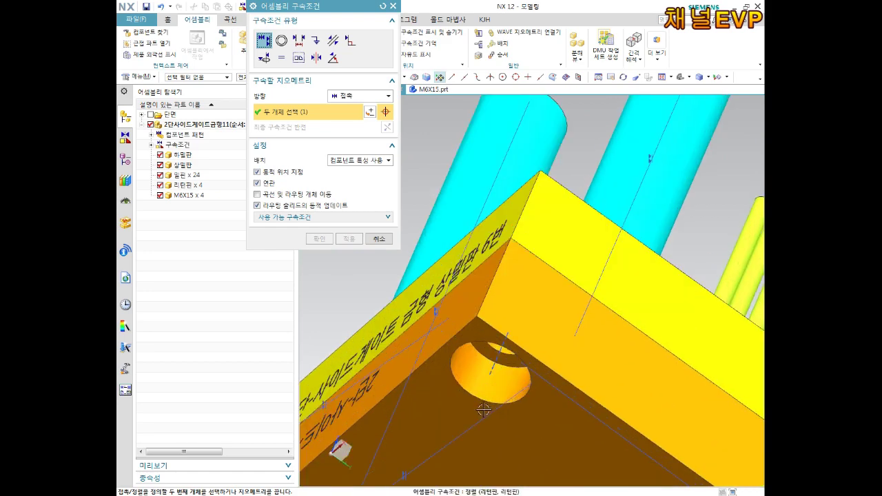
{"action": "left_click", "coordinate": [492, 367]}
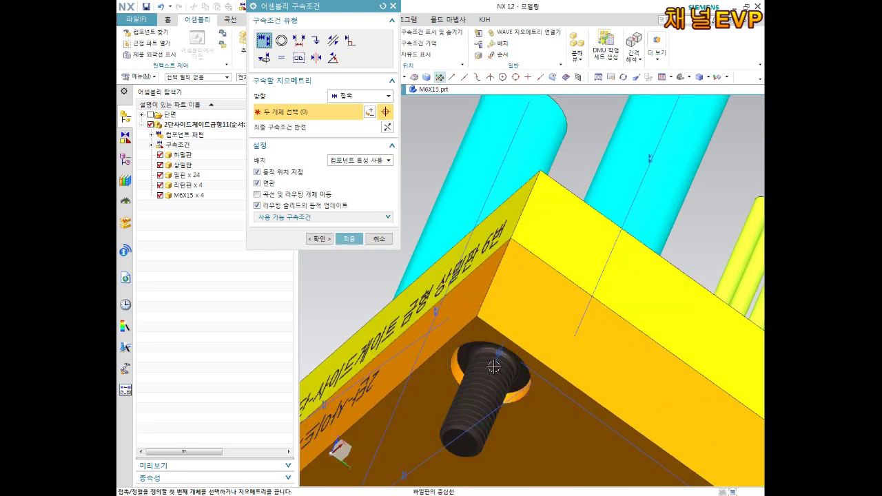
{"action": "left_click", "coordinate": [387, 127]}
{"action": "left_click", "coordinate": [348, 241]}
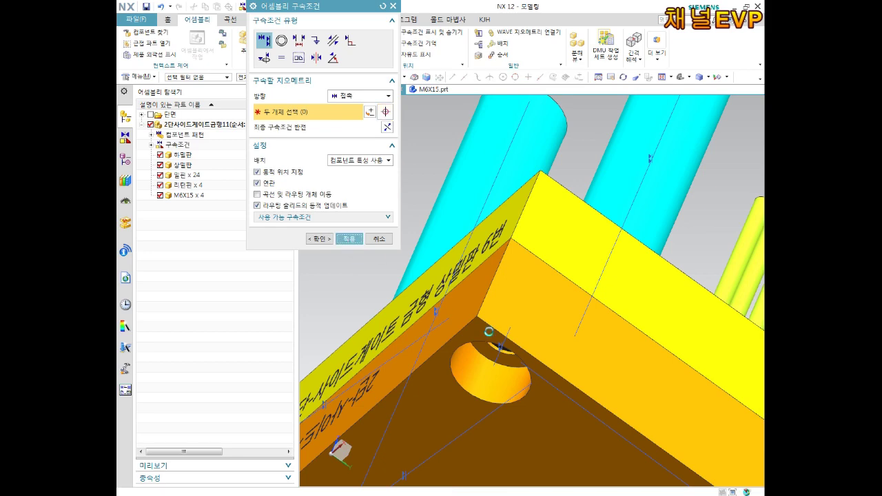
Touch the next screw's head face to the counterbore's mating face.
{"action": "scroll", "coordinate": [489, 334], "scroll_direction": "up", "scroll_amount": 3}
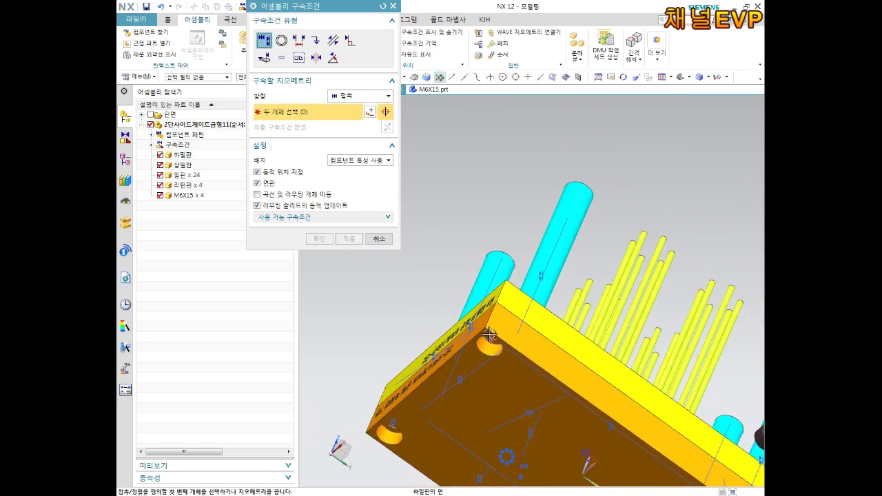
{"action": "scroll", "coordinate": [541, 350], "scroll_direction": "up", "scroll_amount": 2}
{"action": "scroll", "coordinate": [634, 373], "scroll_direction": "down", "scroll_amount": 3}
{"action": "scroll", "coordinate": [634, 373], "scroll_direction": "down", "scroll_amount": 3}
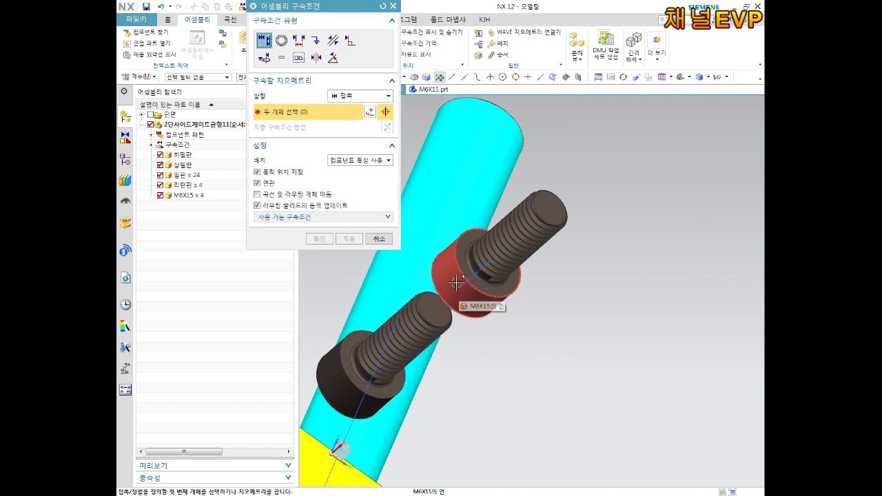
{"action": "left_click", "coordinate": [457, 283]}
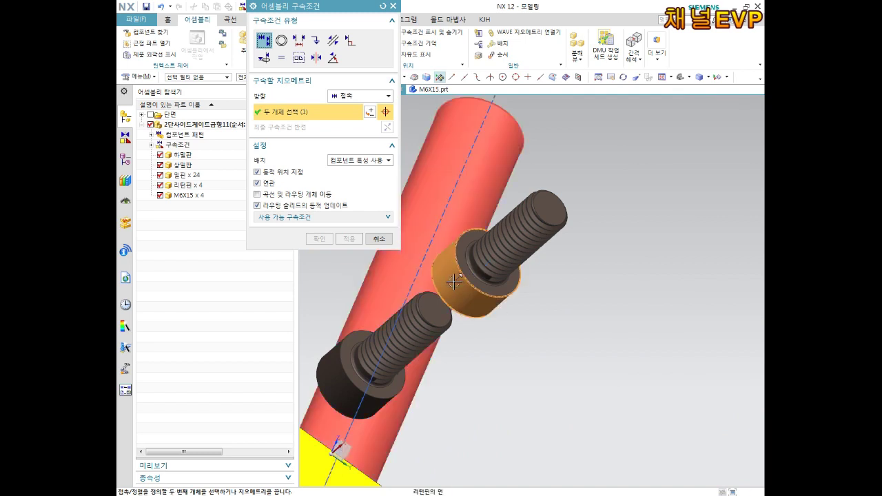
{"action": "left_click", "coordinate": [450, 272]}
Align the screw's centreline with the counterbored hole axis, reversed to point into the hole.
{"action": "scroll", "coordinate": [454, 282], "scroll_direction": "down", "scroll_amount": 1}
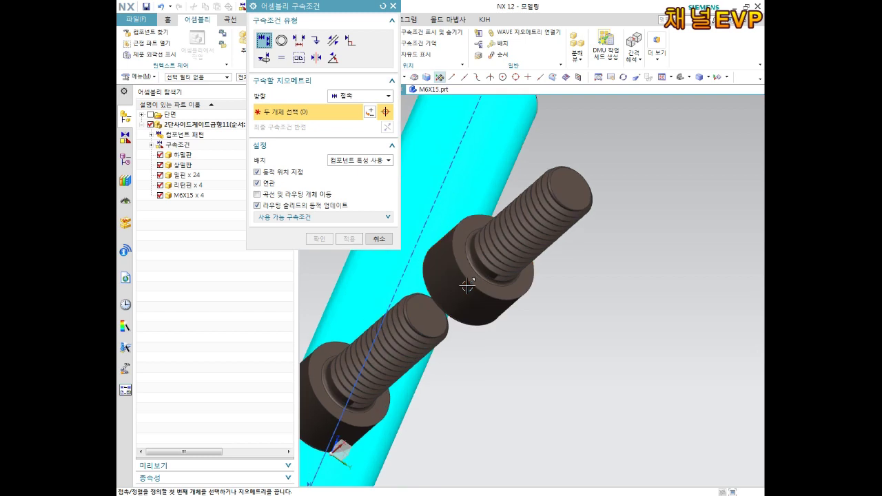
{"action": "scroll", "coordinate": [457, 286], "scroll_direction": "down", "scroll_amount": 1}
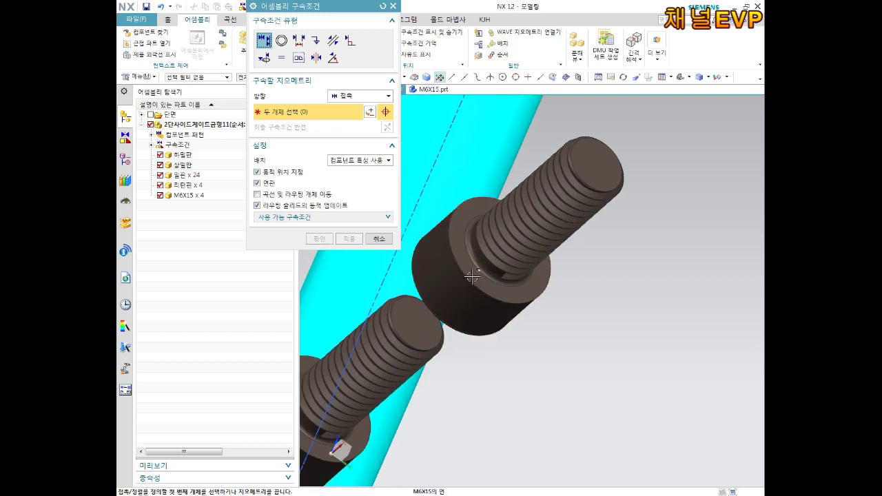
{"action": "left_click", "coordinate": [596, 173]}
{"action": "scroll", "coordinate": [590, 282], "scroll_direction": "up", "scroll_amount": 3}
{"action": "scroll", "coordinate": [583, 299], "scroll_direction": "up", "scroll_amount": 2}
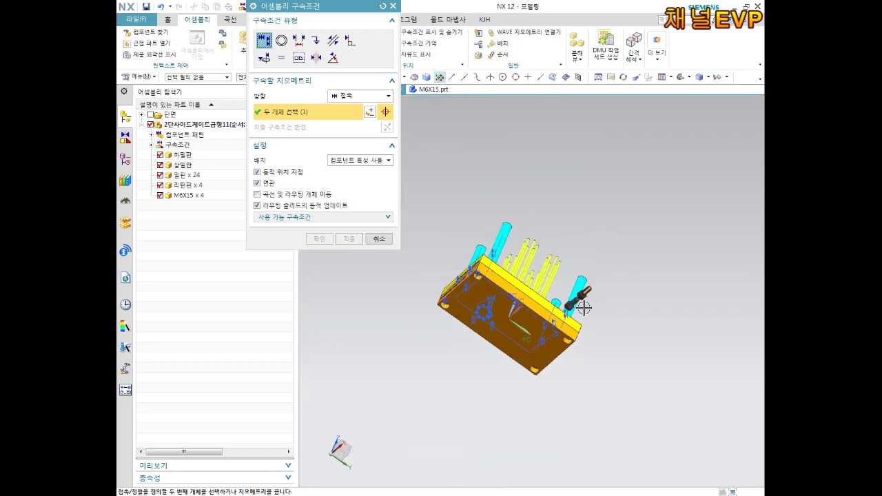
{"action": "scroll", "coordinate": [572, 292], "scroll_direction": "down", "scroll_amount": 2}
{"action": "scroll", "coordinate": [571, 370], "scroll_direction": "down", "scroll_amount": 2}
{"action": "scroll", "coordinate": [574, 368], "scroll_direction": "down", "scroll_amount": 5}
{"action": "scroll", "coordinate": [561, 359], "scroll_direction": "down", "scroll_amount": 2}
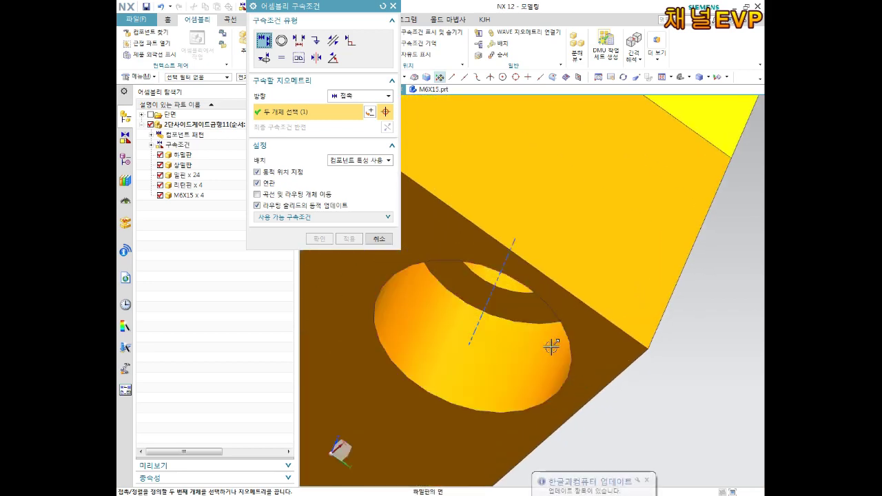
{"action": "left_click", "coordinate": [490, 294]}
{"action": "left_click", "coordinate": [387, 128]}
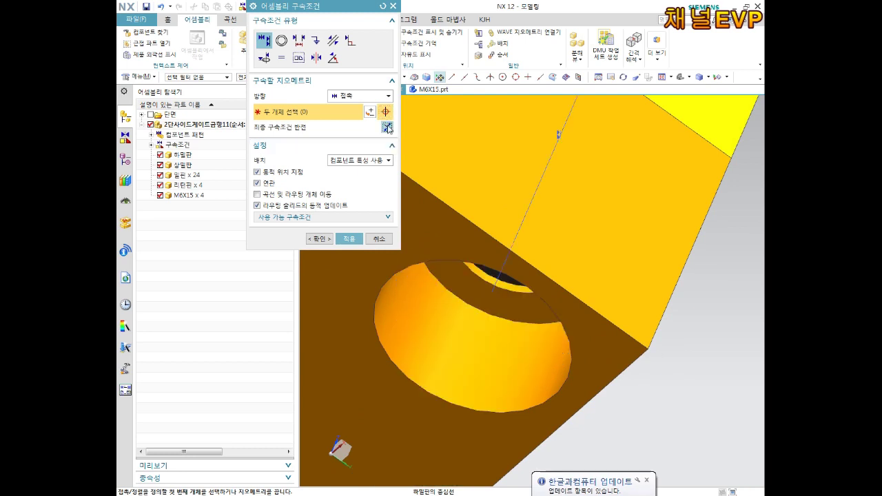
{"action": "left_click", "coordinate": [348, 239]}
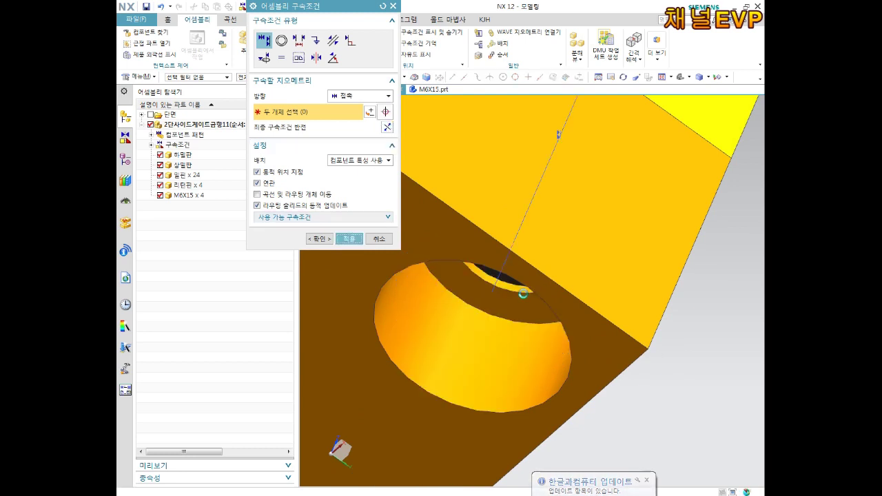
Seat another M6X15 screw's face in the corner counterbored hole.
{"action": "scroll", "coordinate": [521, 291], "scroll_direction": "up", "scroll_amount": 3}
{"action": "scroll", "coordinate": [524, 286], "scroll_direction": "up", "scroll_amount": 4}
{"action": "scroll", "coordinate": [525, 281], "scroll_direction": "up", "scroll_amount": 4}
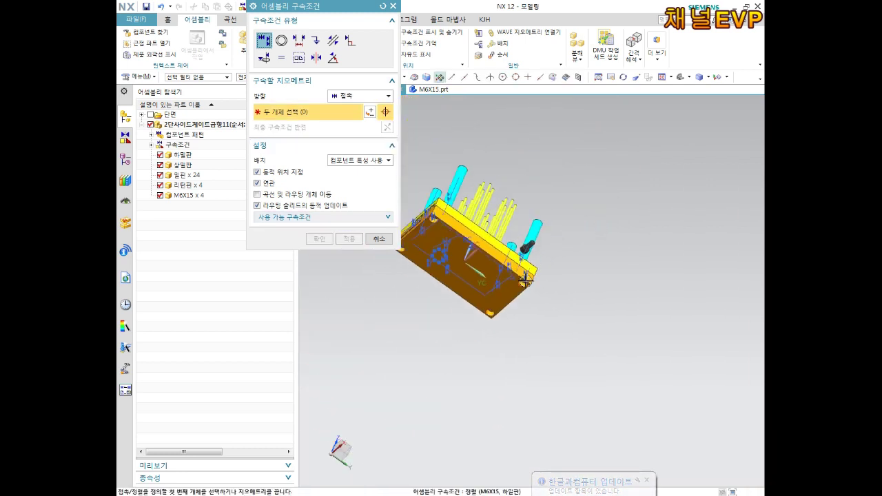
{"action": "scroll", "coordinate": [526, 280], "scroll_direction": "down", "scroll_amount": 3}
{"action": "scroll", "coordinate": [496, 303], "scroll_direction": "down", "scroll_amount": 4}
{"action": "scroll", "coordinate": [459, 332], "scroll_direction": "down", "scroll_amount": 2}
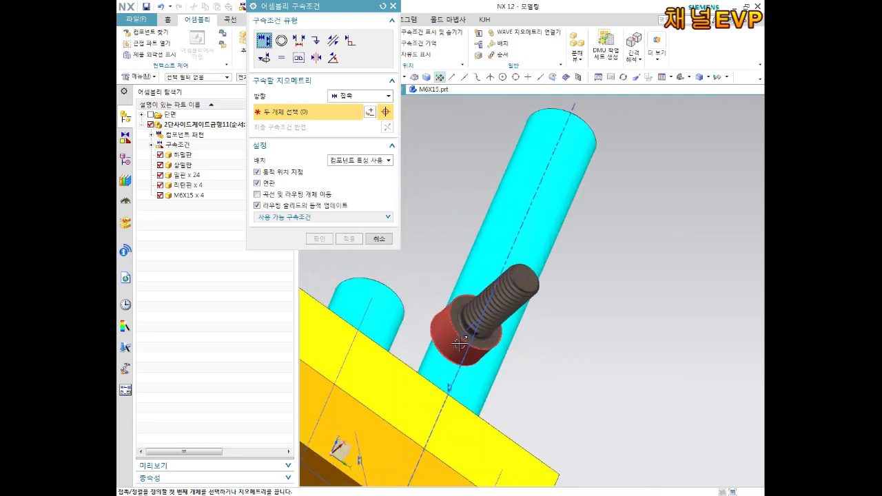
{"action": "left_click", "coordinate": [501, 297]}
{"action": "middle_click_drag", "start_coordinate": [501, 297], "coordinate": [483, 330]}
{"action": "scroll", "coordinate": [482, 330], "scroll_direction": "up", "scroll_amount": 3}
{"action": "scroll", "coordinate": [449, 410], "scroll_direction": "down", "scroll_amount": 4}
{"action": "scroll", "coordinate": [407, 418], "scroll_direction": "down", "scroll_amount": 2}
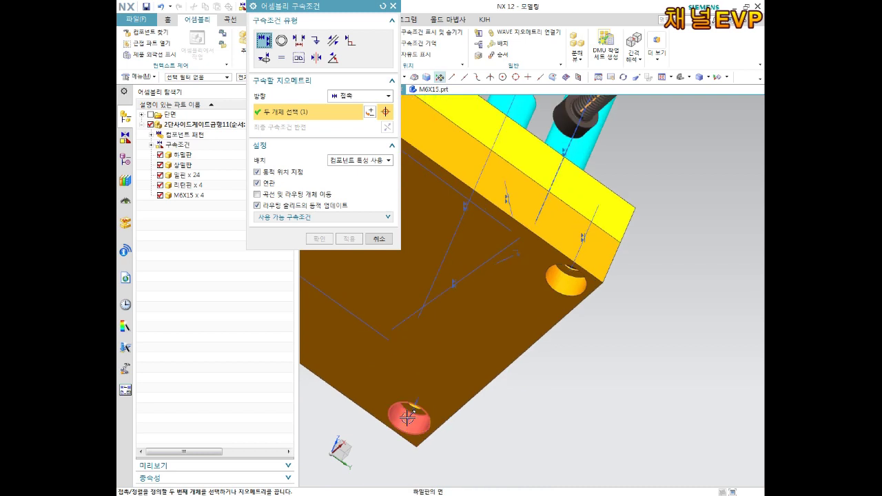
{"action": "left_click", "coordinate": [414, 412]}
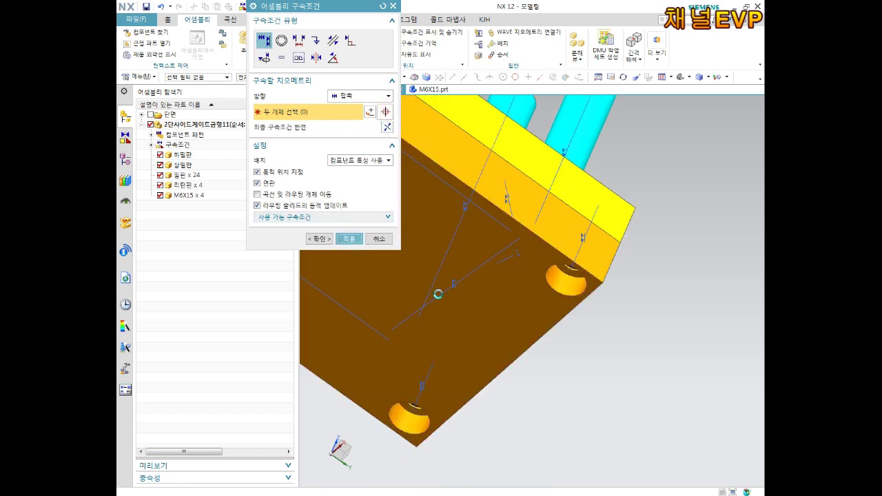
Check the holes on the plate's underside and close the Assembly Constraints dialog.
{"action": "scroll", "coordinate": [460, 316], "scroll_direction": "up", "scroll_amount": 5}
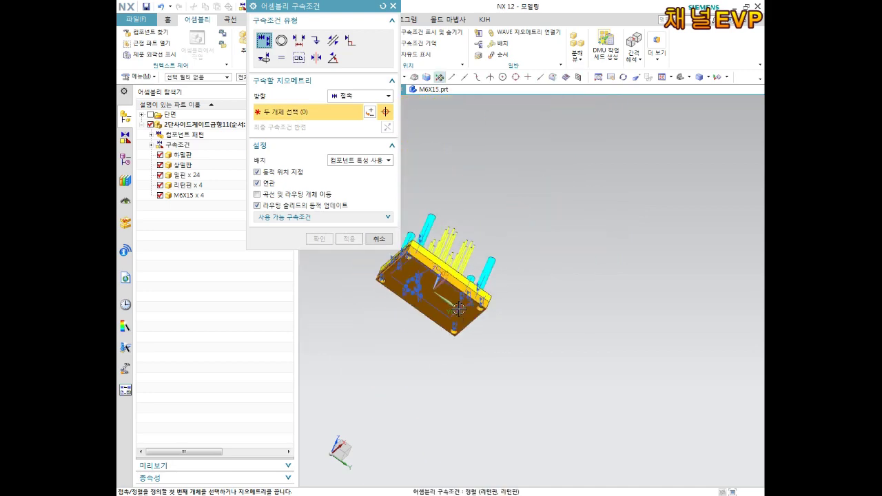
{"action": "scroll", "coordinate": [458, 309], "scroll_direction": "down", "scroll_amount": 3}
{"action": "scroll", "coordinate": [497, 276], "scroll_direction": "down", "scroll_amount": 3}
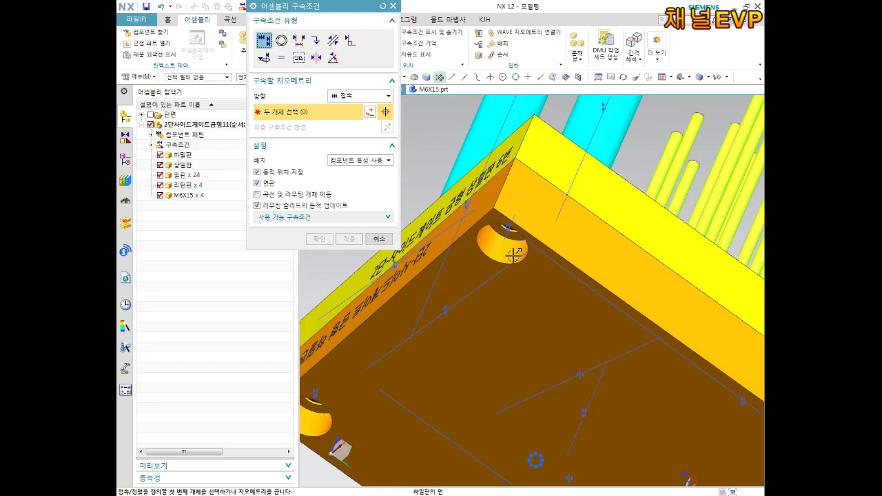
{"action": "scroll", "coordinate": [534, 240], "scroll_direction": "down", "scroll_amount": 1}
{"action": "middle_click_drag", "start_coordinate": [534, 239], "coordinate": [533, 221]}
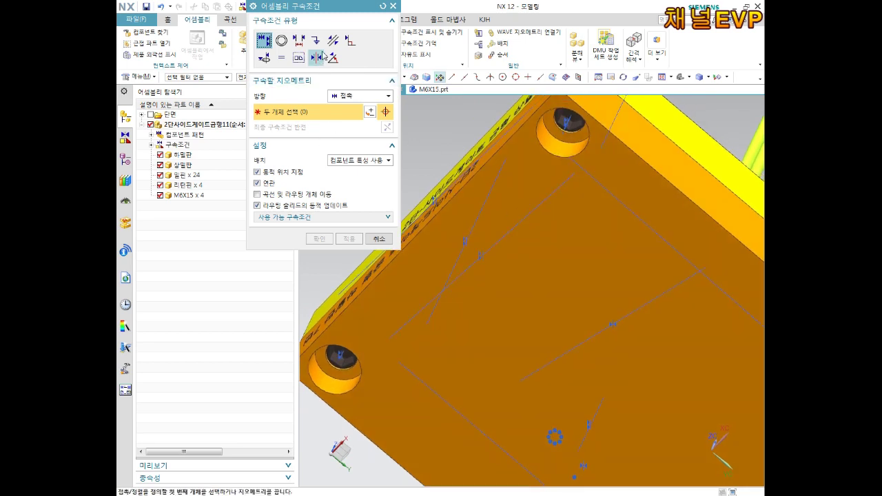
{"action": "left_click", "coordinate": [377, 239]}
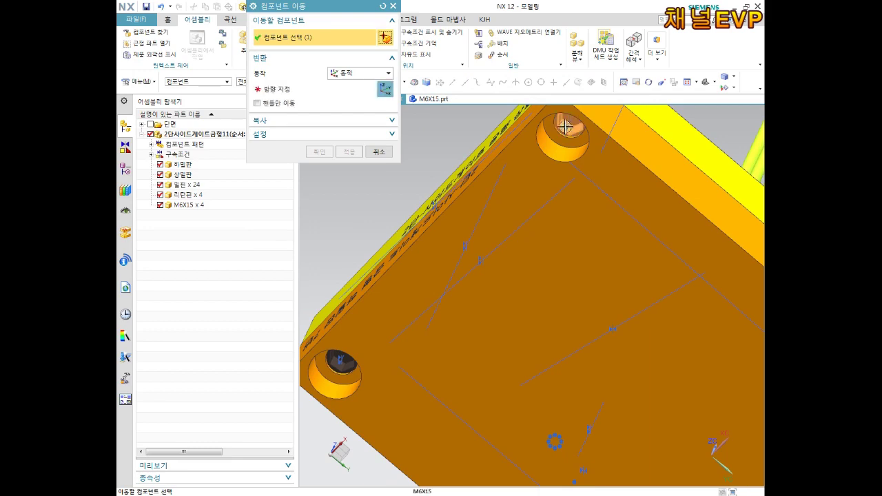
Select all four M6X15 screws for the move.
{"action": "scroll", "coordinate": [389, 369], "scroll_direction": "down", "scroll_amount": 5}
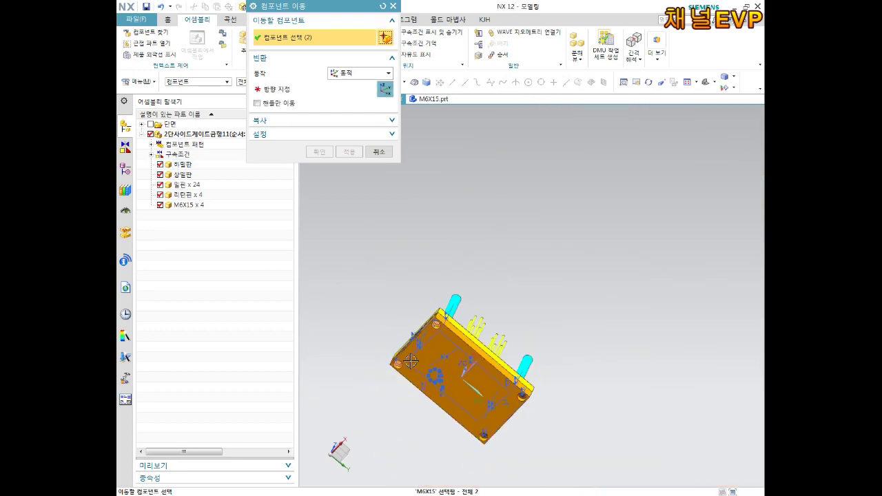
{"action": "scroll", "coordinate": [469, 384], "scroll_direction": "up", "scroll_amount": 5}
{"action": "scroll", "coordinate": [448, 300], "scroll_direction": "up", "scroll_amount": 3}
{"action": "left_click", "coordinate": [446, 282]}
{"action": "scroll", "coordinate": [451, 309], "scroll_direction": "down", "scroll_amount": 3}
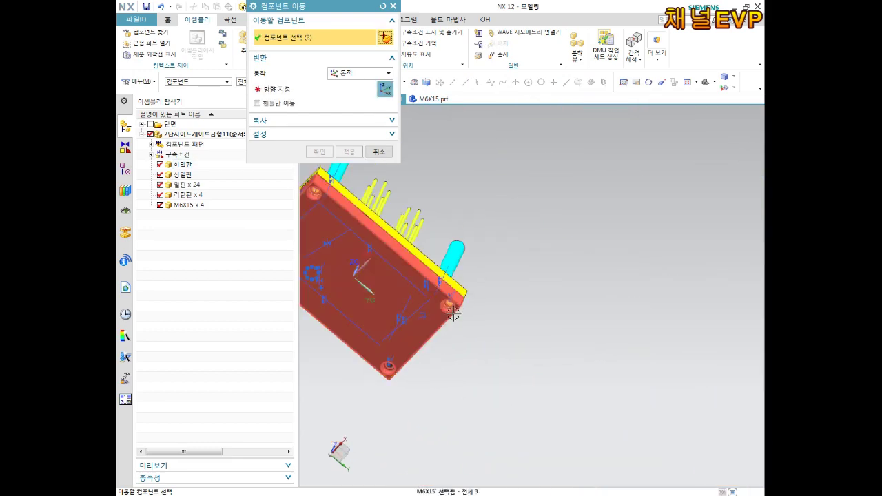
{"action": "scroll", "coordinate": [394, 358], "scroll_direction": "up", "scroll_amount": 2}
{"action": "scroll", "coordinate": [427, 353], "scroll_direction": "up", "scroll_amount": 2}
{"action": "left_click", "coordinate": [498, 319]}
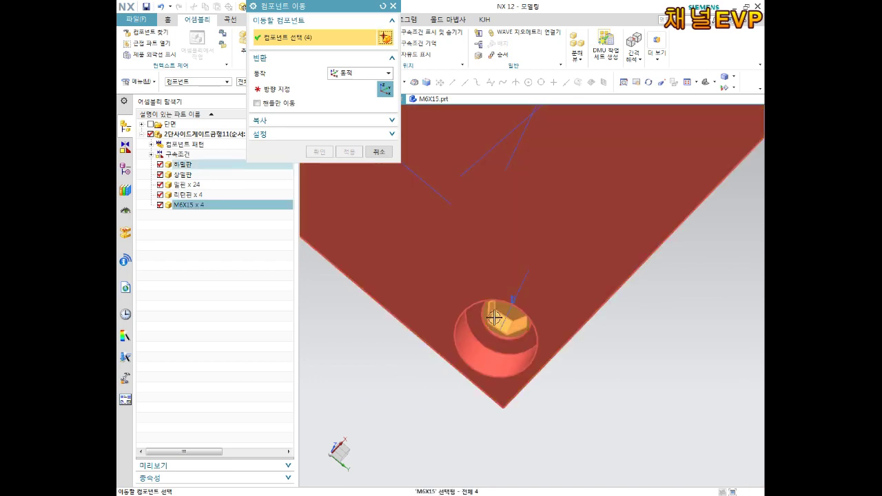
{"action": "middle_click", "coordinate": [497, 319]}
Drag the screws 155 mm out along Z and confirm the move.
{"action": "scroll", "coordinate": [490, 276], "scroll_direction": "down", "scroll_amount": 5}
{"action": "scroll", "coordinate": [473, 277], "scroll_direction": "up", "scroll_amount": 3}
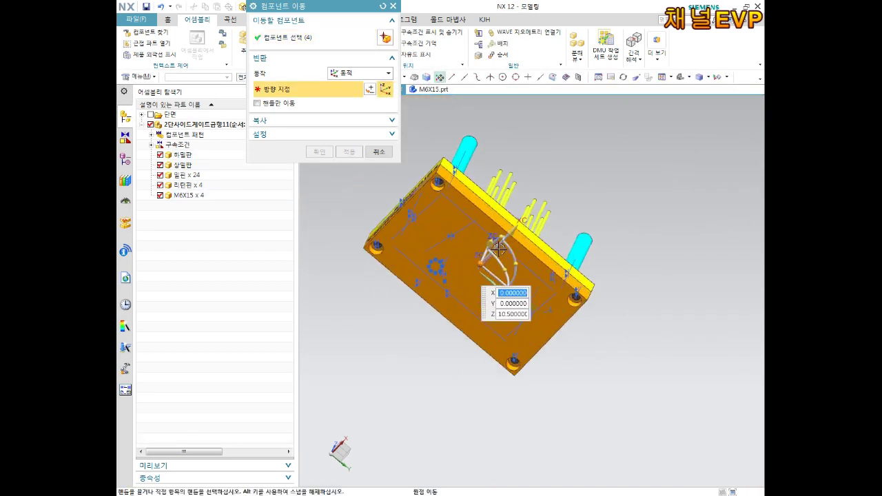
{"action": "left_click_drag", "start_coordinate": [492, 238], "coordinate": [377, 182]}
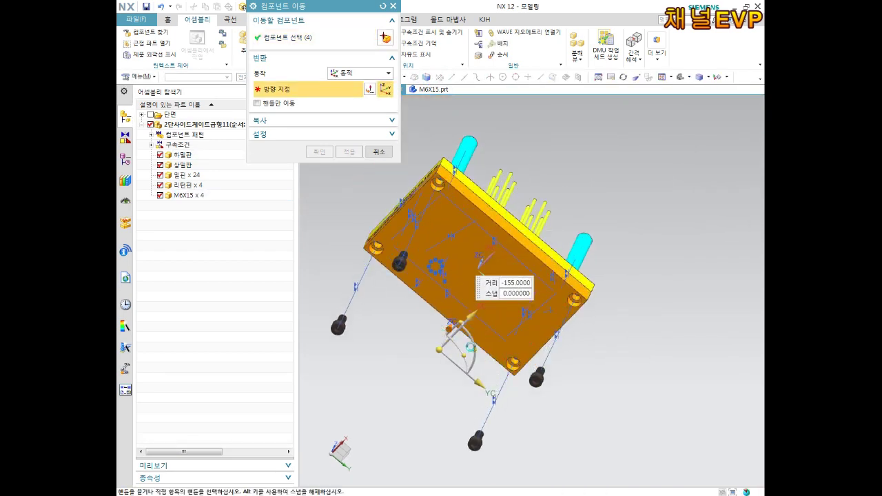
{"action": "left_click", "coordinate": [350, 152]}
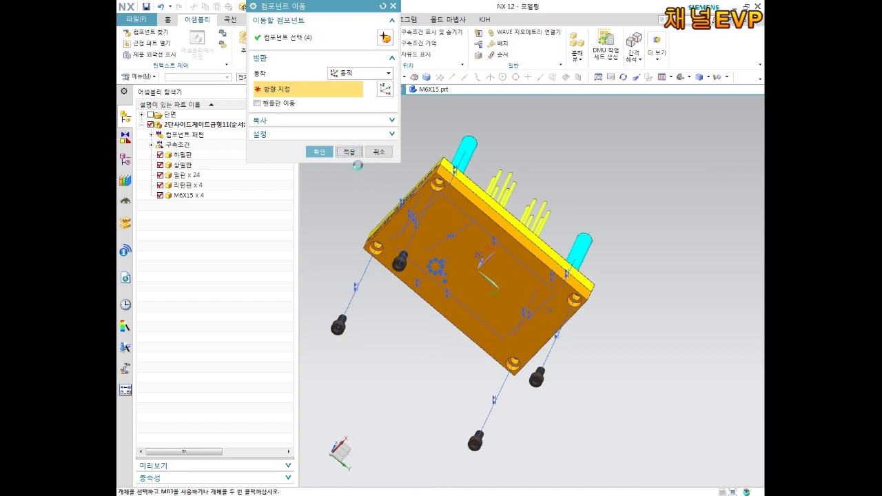
{"action": "left_click", "coordinate": [379, 152]}
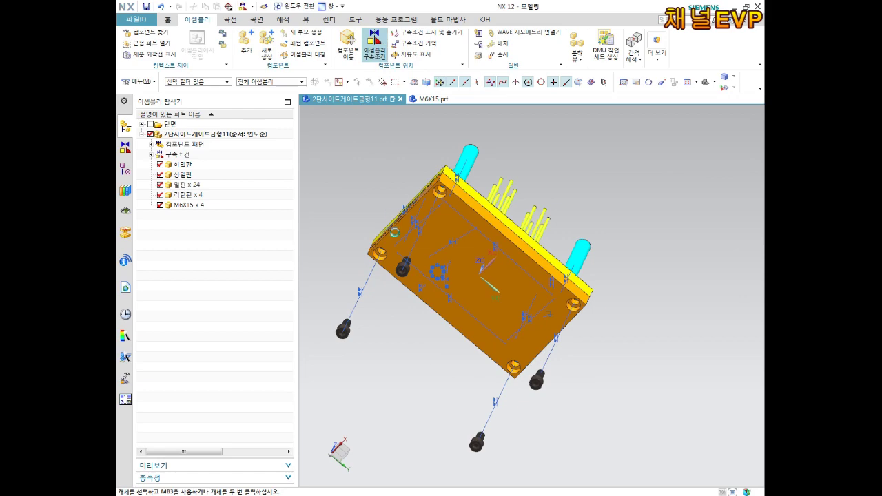
In Assembly Constraints, Touch Align the first M6X15 screw head to its counterbore face and apply.
{"action": "left_click", "coordinate": [374, 43]}
{"action": "scroll", "coordinate": [482, 276], "scroll_direction": "up", "scroll_amount": 3}
{"action": "mouse_move", "coordinate": [482, 276]}
{"action": "middle_mouse_down"}
{"action": "mouse_move", "coordinate": [348, 325]}
{"action": "mouse_move", "coordinate": [522, 321]}
{"action": "mouse_move", "coordinate": [468, 268]}
{"action": "middle_mouse_up"}
{"action": "scroll", "coordinate": [316, 347], "scroll_direction": "down", "scroll_amount": 3}
{"action": "scroll", "coordinate": [522, 321], "scroll_direction": "down", "scroll_amount": 3}
{"action": "left_click", "coordinate": [364, 324]}
{"action": "scroll", "coordinate": [464, 338], "scroll_direction": "up", "scroll_amount": 2}
{"action": "scroll", "coordinate": [464, 338], "scroll_direction": "up", "scroll_amount": 5}
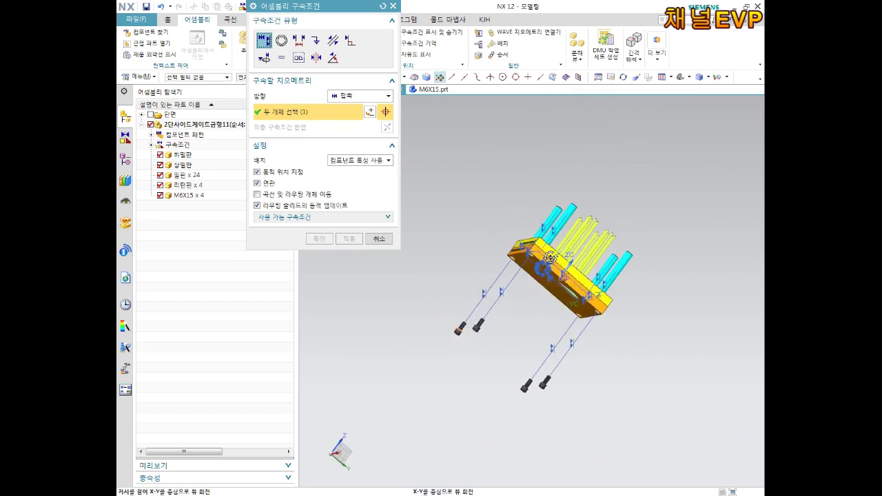
{"action": "scroll", "coordinate": [468, 267], "scroll_direction": "down", "scroll_amount": 5}
{"action": "scroll", "coordinate": [469, 267], "scroll_direction": "down", "scroll_amount": 2}
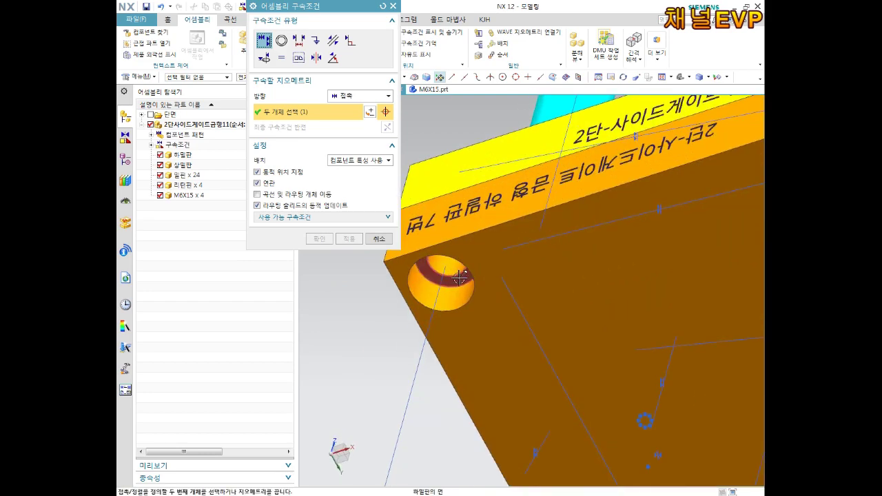
{"action": "left_click", "coordinate": [459, 277]}
{"action": "left_click", "coordinate": [359, 241]}
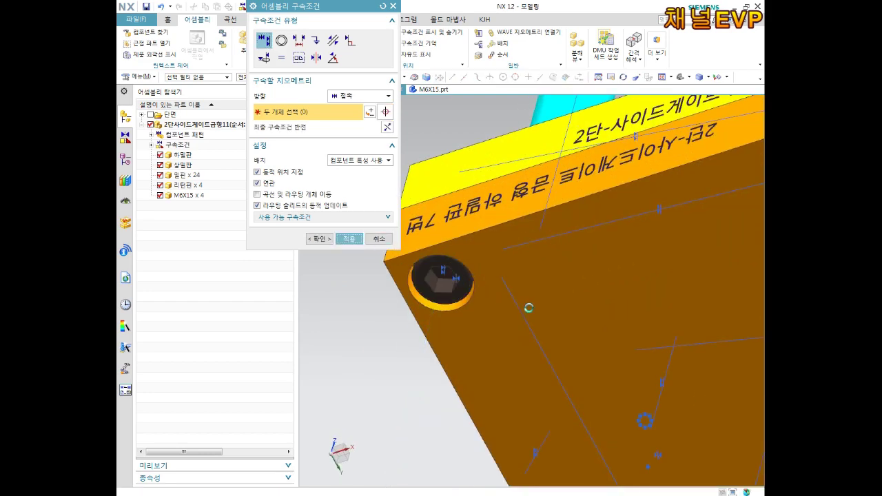
Seat the second M6X15 screw head against its counterbored hole on the plate underside.
{"action": "scroll", "coordinate": [520, 291], "scroll_direction": "up", "scroll_amount": 5}
{"action": "middle_click_drag", "start_coordinate": [520, 291], "coordinate": [527, 416]}
{"action": "scroll", "coordinate": [527, 415], "scroll_direction": "down", "scroll_amount": 3}
{"action": "scroll", "coordinate": [542, 418], "scroll_direction": "down", "scroll_amount": 2}
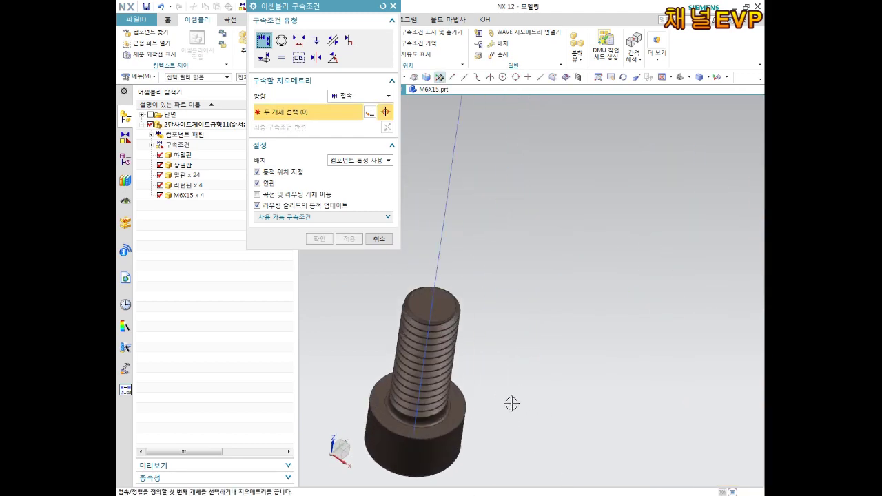
{"action": "left_click", "coordinate": [460, 403]}
{"action": "scroll", "coordinate": [522, 344], "scroll_direction": "up", "scroll_amount": 3}
{"action": "scroll", "coordinate": [522, 345], "scroll_direction": "up", "scroll_amount": 3}
{"action": "middle_click_drag", "start_coordinate": [561, 292], "coordinate": [549, 128]}
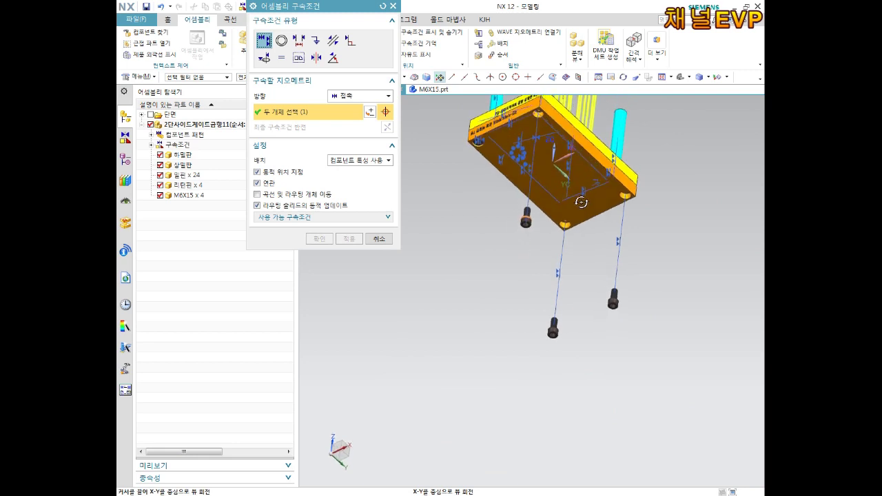
{"action": "scroll", "coordinate": [549, 128], "scroll_direction": "down", "scroll_amount": 3}
{"action": "scroll", "coordinate": [541, 117], "scroll_direction": "down", "scroll_amount": 2}
{"action": "scroll", "coordinate": [559, 268], "scroll_direction": "up", "scroll_amount": 1}
{"action": "scroll", "coordinate": [522, 266], "scroll_direction": "down", "scroll_amount": 1}
{"action": "left_click", "coordinate": [527, 259]}
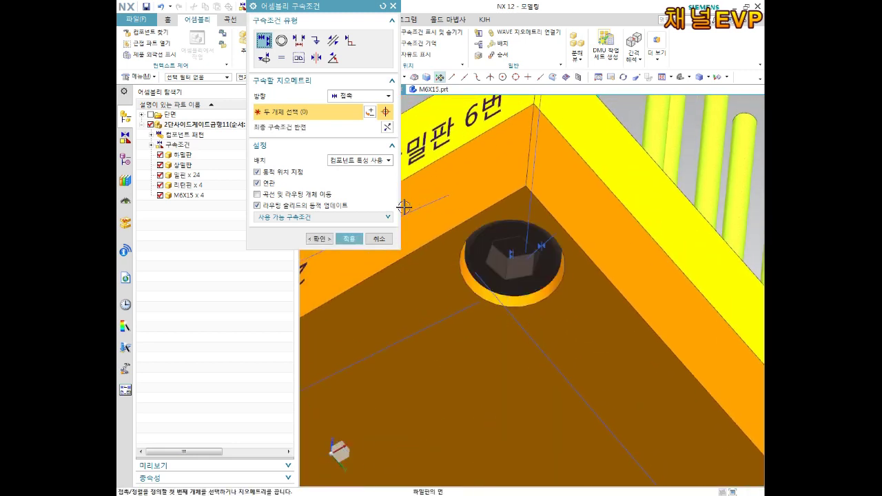
{"action": "left_click", "coordinate": [358, 239]}
Touch Align the third screw's head face to its counterbore and apply.
{"action": "scroll", "coordinate": [534, 344], "scroll_direction": "up", "scroll_amount": 5}
{"action": "scroll", "coordinate": [590, 419], "scroll_direction": "down", "scroll_amount": 3}
{"action": "scroll", "coordinate": [593, 419], "scroll_direction": "up", "scroll_amount": 5}
{"action": "mouse_move", "coordinate": [594, 419]}
{"action": "middle_mouse_down"}
{"action": "mouse_move", "coordinate": [550, 365]}
{"action": "mouse_move", "coordinate": [528, 436]}
{"action": "middle_mouse_up"}
{"action": "scroll", "coordinate": [528, 317], "scroll_direction": "down", "scroll_amount": 2}
{"action": "scroll", "coordinate": [545, 400], "scroll_direction": "down", "scroll_amount": 3}
{"action": "scroll", "coordinate": [553, 256], "scroll_direction": "down", "scroll_amount": 2}
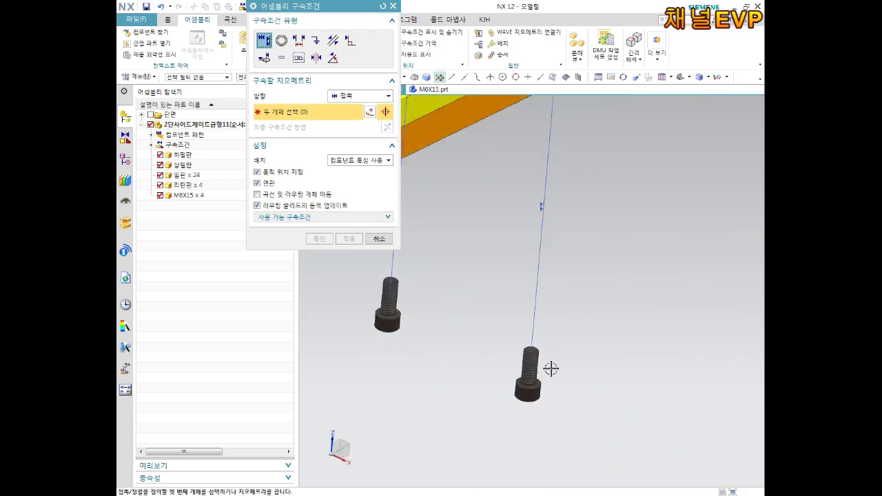
{"action": "scroll", "coordinate": [550, 339], "scroll_direction": "down", "scroll_amount": 3}
{"action": "left_click", "coordinate": [539, 367]}
{"action": "scroll", "coordinate": [559, 340], "scroll_direction": "up", "scroll_amount": 3}
{"action": "scroll", "coordinate": [573, 315], "scroll_direction": "up", "scroll_amount": 3}
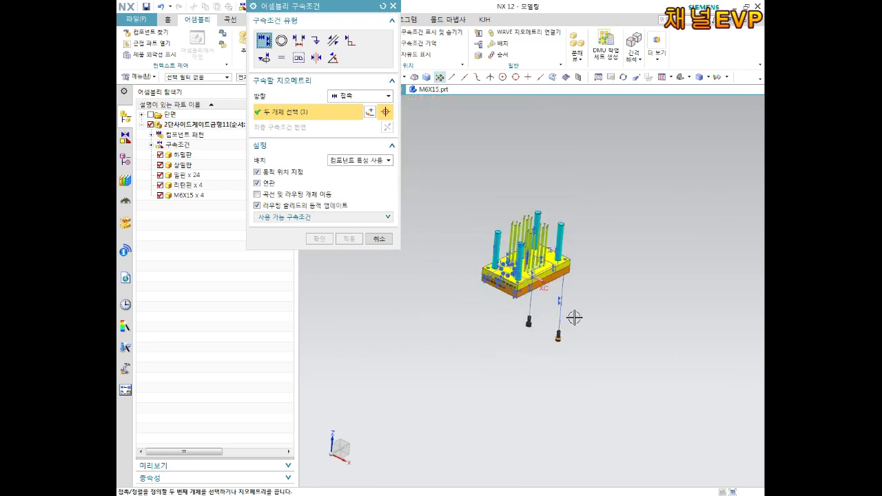
{"action": "middle_click_drag", "start_coordinate": [573, 315], "coordinate": [581, 240]}
{"action": "scroll", "coordinate": [578, 244], "scroll_direction": "down", "scroll_amount": 2}
{"action": "scroll", "coordinate": [579, 244], "scroll_direction": "down", "scroll_amount": 3}
{"action": "scroll", "coordinate": [555, 319], "scroll_direction": "down", "scroll_amount": 2}
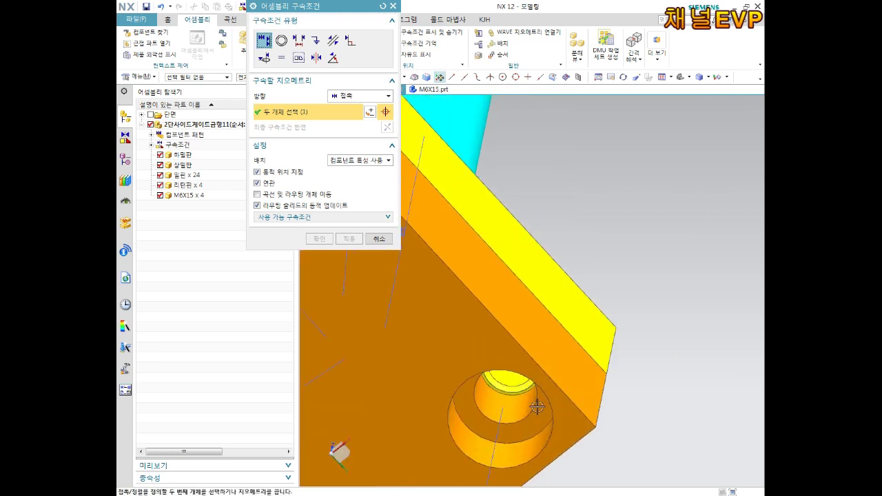
{"action": "left_click", "coordinate": [537, 408]}
{"action": "left_click", "coordinate": [356, 240]}
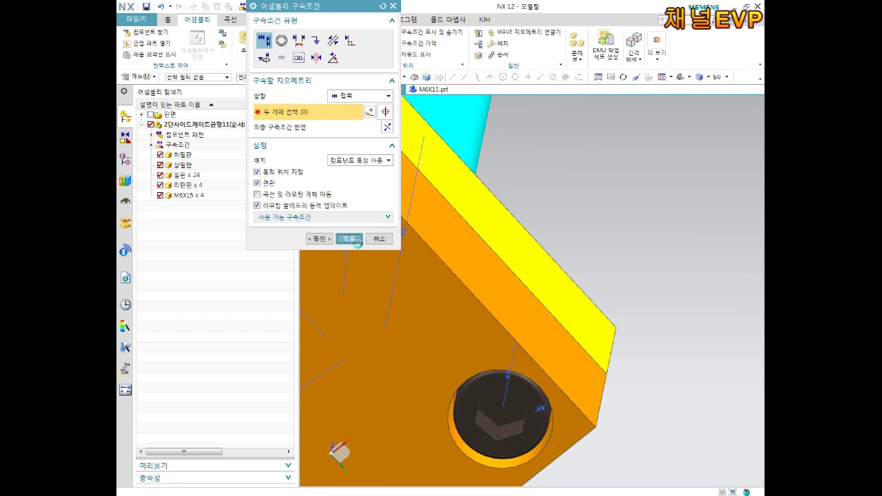
Seat the last screw in the corner counterbore and close the constraints dialog.
{"action": "scroll", "coordinate": [508, 338], "scroll_direction": "up", "scroll_amount": 5}
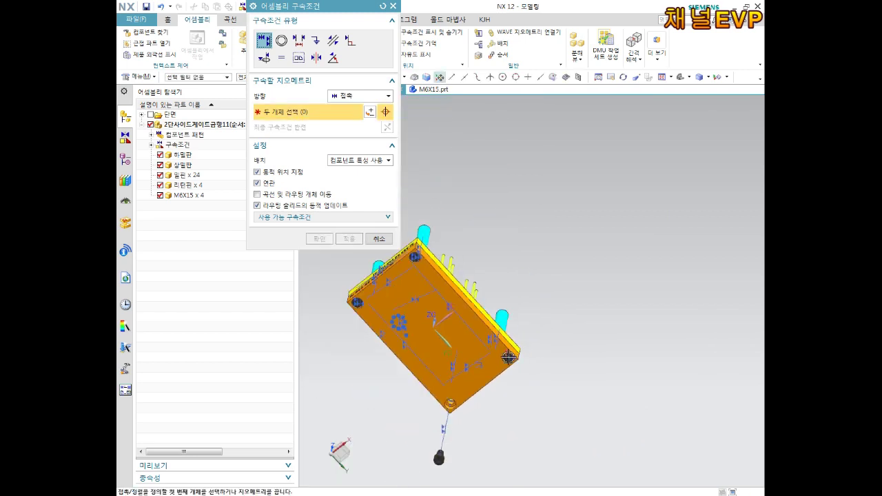
{"action": "scroll", "coordinate": [423, 421], "scroll_direction": "down", "scroll_amount": 5}
{"action": "scroll", "coordinate": [672, 352], "scroll_direction": "up", "scroll_amount": 3}
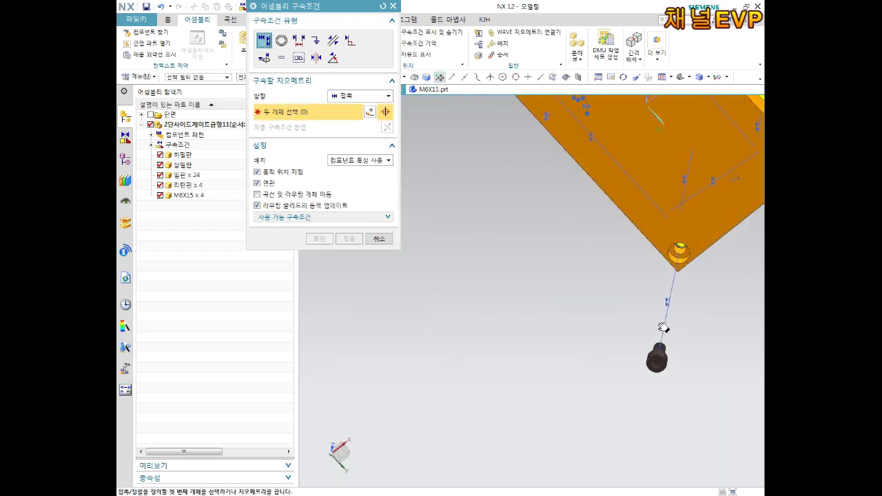
{"action": "scroll", "coordinate": [571, 393], "scroll_direction": "down", "scroll_amount": 3}
{"action": "scroll", "coordinate": [613, 334], "scroll_direction": "down", "scroll_amount": 1}
{"action": "scroll", "coordinate": [600, 305], "scroll_direction": "down", "scroll_amount": 3}
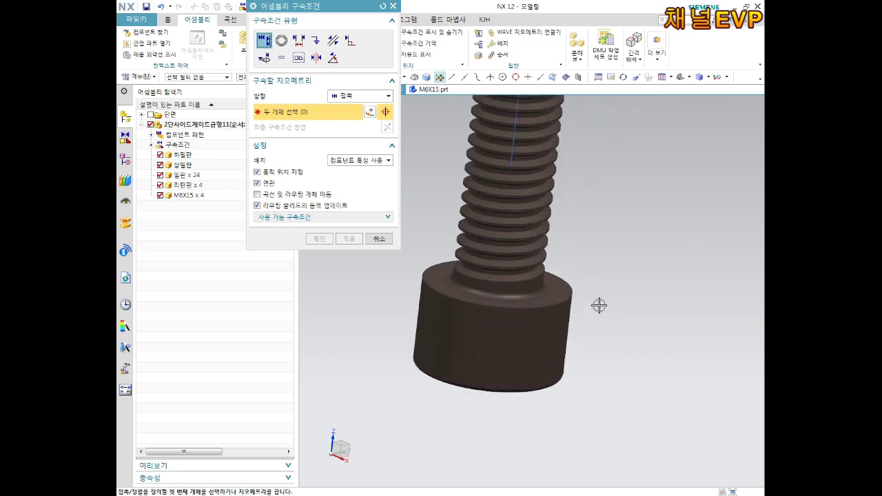
{"action": "left_click", "coordinate": [558, 283]}
{"action": "scroll", "coordinate": [560, 289], "scroll_direction": "up", "scroll_amount": 3}
{"action": "scroll", "coordinate": [574, 305], "scroll_direction": "up", "scroll_amount": 2}
{"action": "mouse_move", "coordinate": [575, 305]}
{"action": "middle_mouse_down", "text": "shift"}
{"action": "mouse_move", "coordinate": [605, 257]}
{"action": "mouse_move", "coordinate": [567, 207]}
{"action": "middle_mouse_up", "text": "shift"}
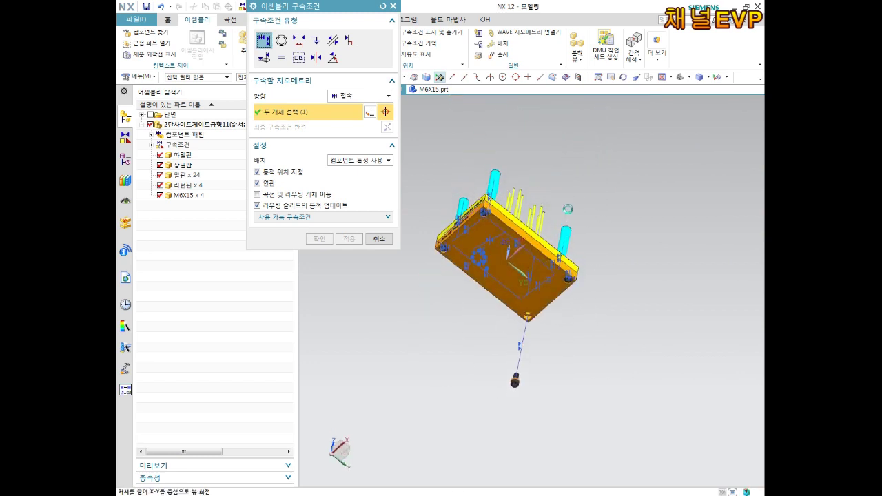
{"action": "scroll", "coordinate": [538, 314], "scroll_direction": "down", "scroll_amount": 2}
{"action": "scroll", "coordinate": [523, 330], "scroll_direction": "down", "scroll_amount": 2}
{"action": "scroll", "coordinate": [483, 355], "scroll_direction": "down", "scroll_amount": 2}
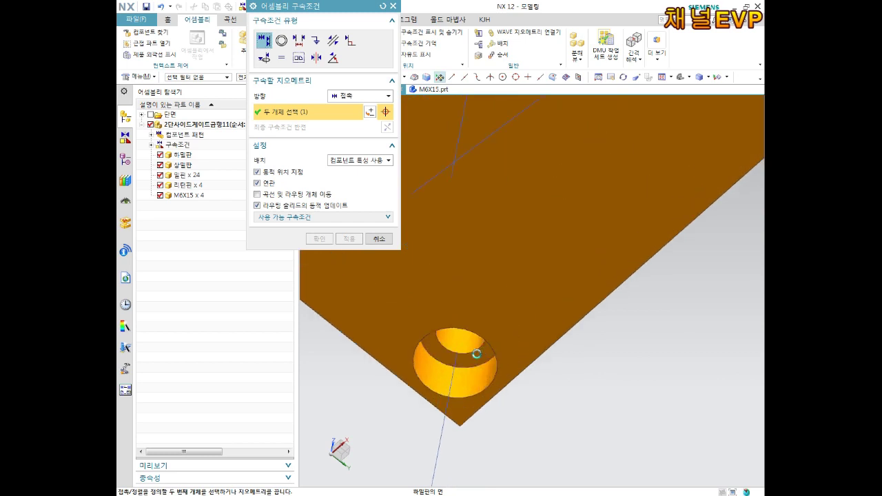
{"action": "left_click", "coordinate": [477, 355]}
{"action": "left_click", "coordinate": [319, 239]}
{"action": "mouse_move", "coordinate": [419, 234]}
{"action": "middle_mouse_down"}
{"action": "mouse_move", "coordinate": [459, 290]}
{"action": "mouse_move", "coordinate": [460, 282]}
{"action": "mouse_move", "coordinate": [455, 304]}
{"action": "middle_mouse_up"}
{"action": "scroll", "coordinate": [459, 290], "scroll_direction": "up", "scroll_amount": 3}
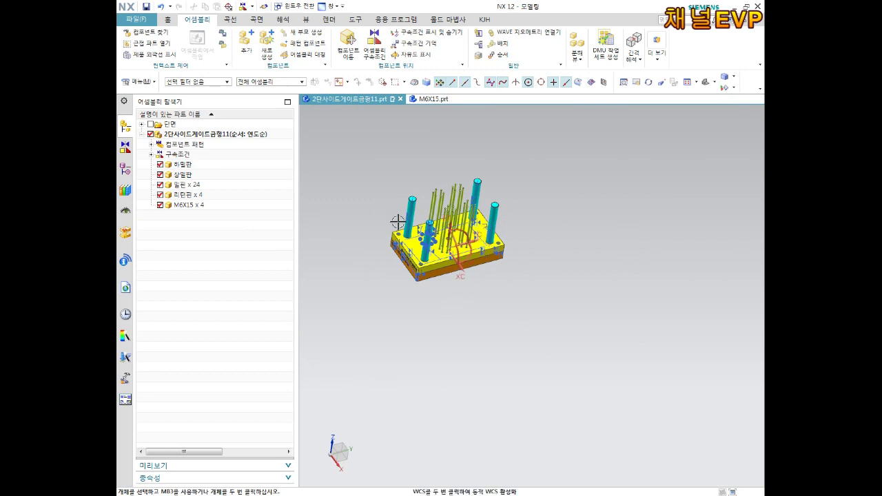
{"action": "mouse_move", "coordinate": [465, 246]}
{"action": "middle_mouse_down"}
{"action": "mouse_move", "coordinate": [498, 161]}
{"action": "mouse_move", "coordinate": [462, 147]}
{"action": "mouse_move", "coordinate": [479, 177]}
{"action": "mouse_move", "coordinate": [500, 275]}
{"action": "mouse_move", "coordinate": [457, 179]}
{"action": "mouse_move", "coordinate": [503, 271]}
{"action": "middle_mouse_up"}
{"action": "scroll", "coordinate": [503, 270], "scroll_direction": "down", "scroll_amount": 1}
{"action": "scroll", "coordinate": [545, 262], "scroll_direction": "down", "scroll_amount": 1}
{"action": "scroll", "coordinate": [535, 224], "scroll_direction": "down", "scroll_amount": 2}
{"action": "scroll", "coordinate": [548, 241], "scroll_direction": "down", "scroll_amount": 1}
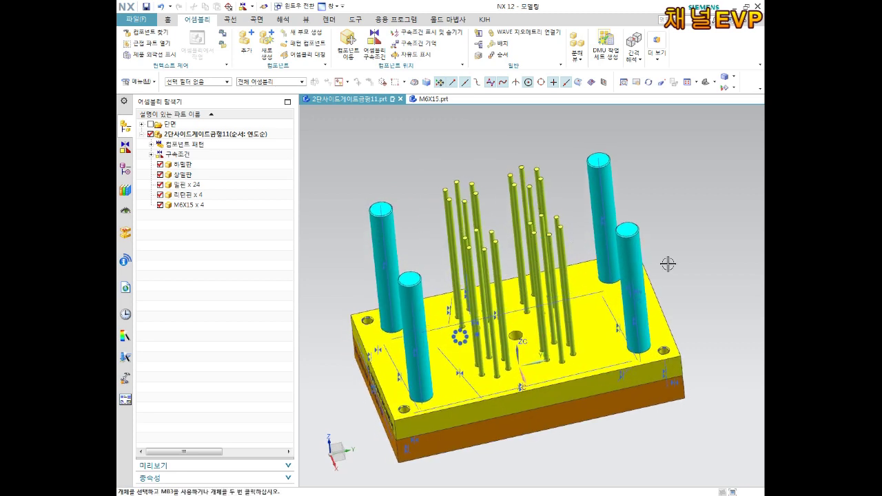
{"action": "middle_click_drag", "start_coordinate": [676, 261], "coordinate": [621, 290]}
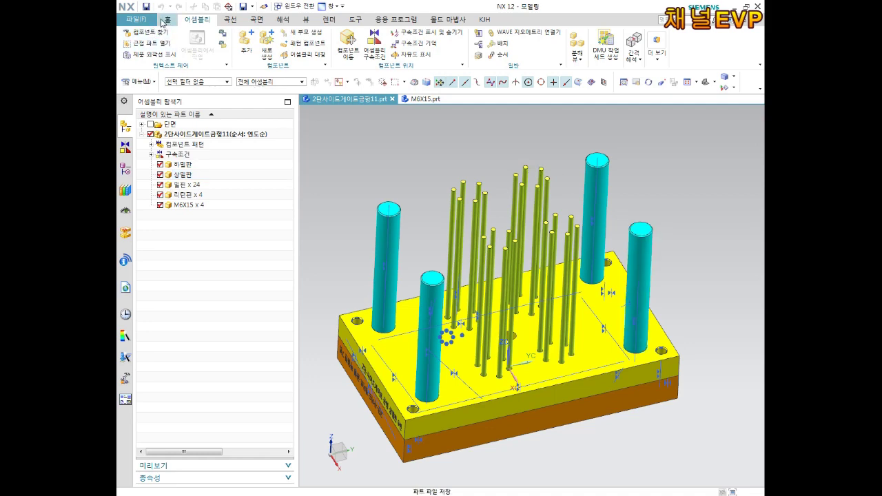
Create a new millimetre Model part named 스프루로핀 from File > New.
{"action": "left_click", "coordinate": [148, 20]}
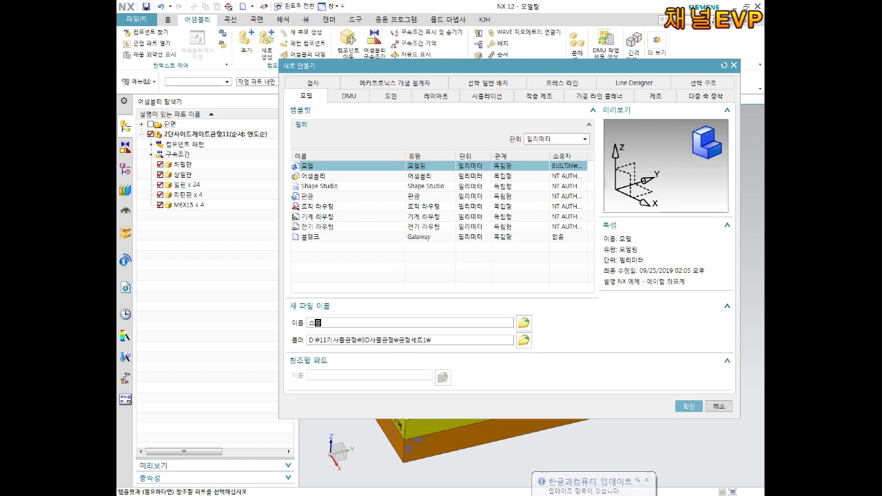
{"action": "type", "text": "스프루트"}
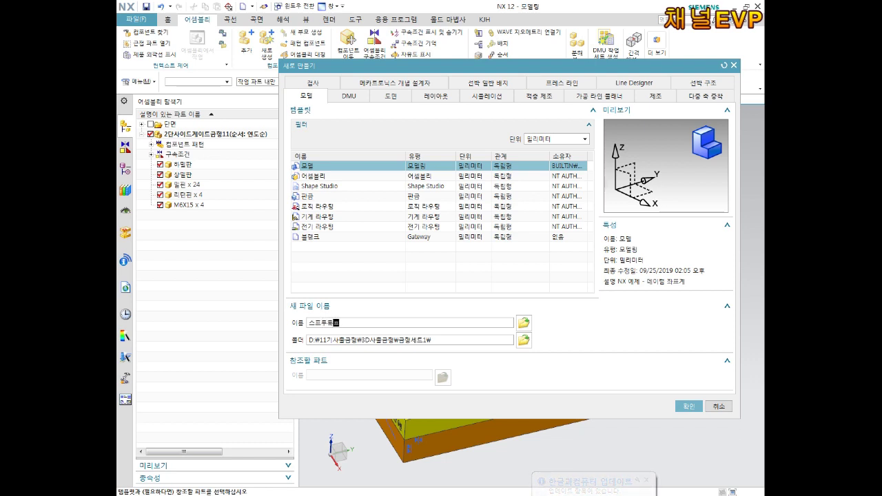
{"action": "key", "text": "Return"}
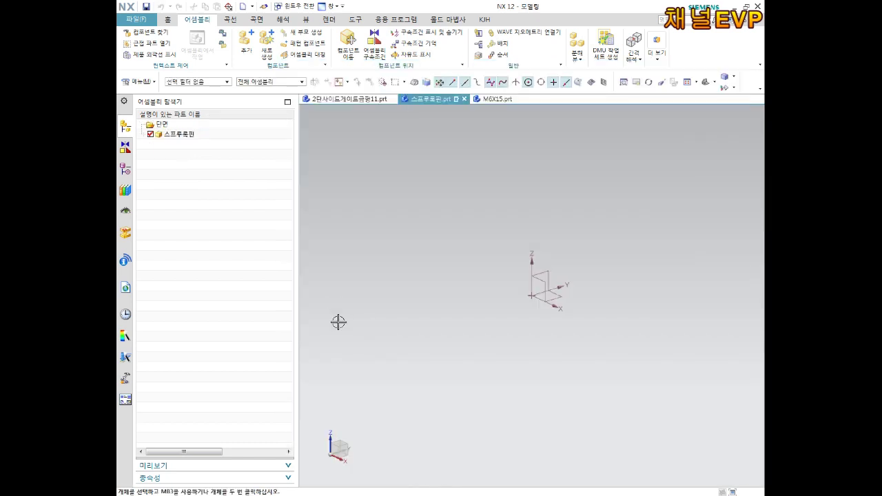
{"action": "left_click", "coordinate": [151, 22]}
{"action": "left_click", "coordinate": [167, 20]}
Start a new sketch on the XZ datum plane.
{"action": "left_click", "coordinate": [131, 45]}
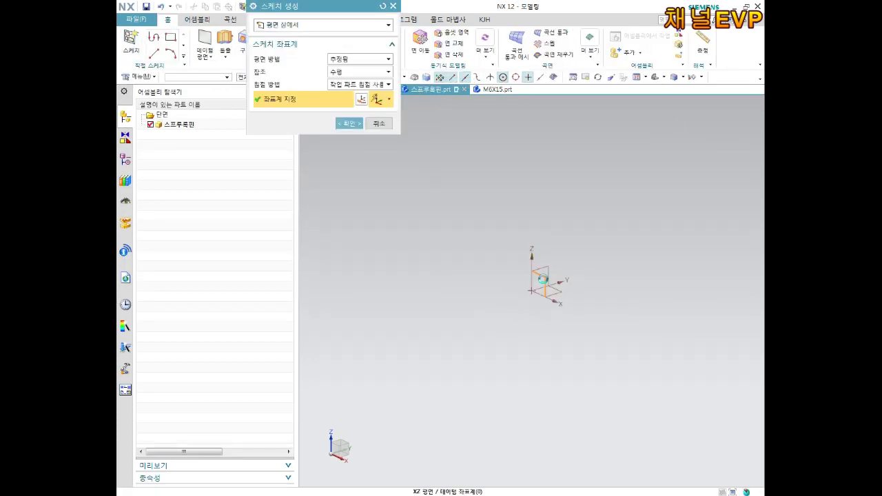
{"action": "left_click", "coordinate": [541, 289]}
{"action": "middle_click", "coordinate": [404, 211]}
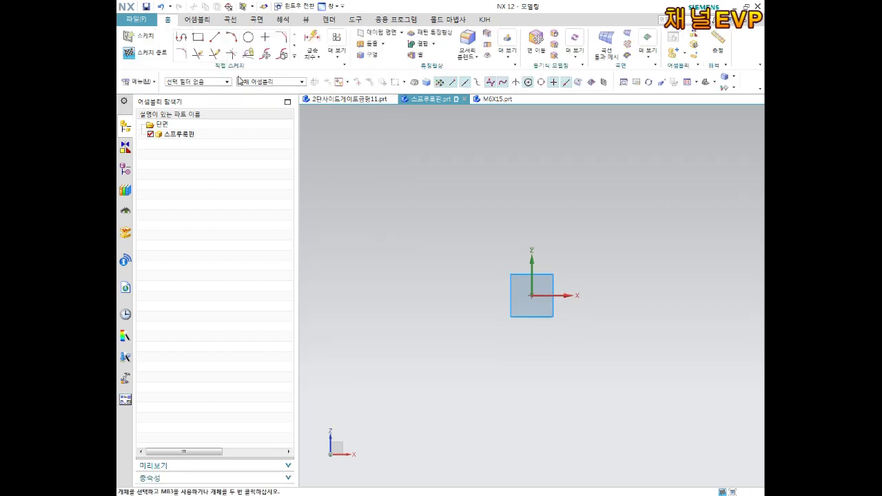
Draw a closed six-line stepped profile starting and ending at the sketch origin.
{"action": "left_click", "coordinate": [181, 40]}
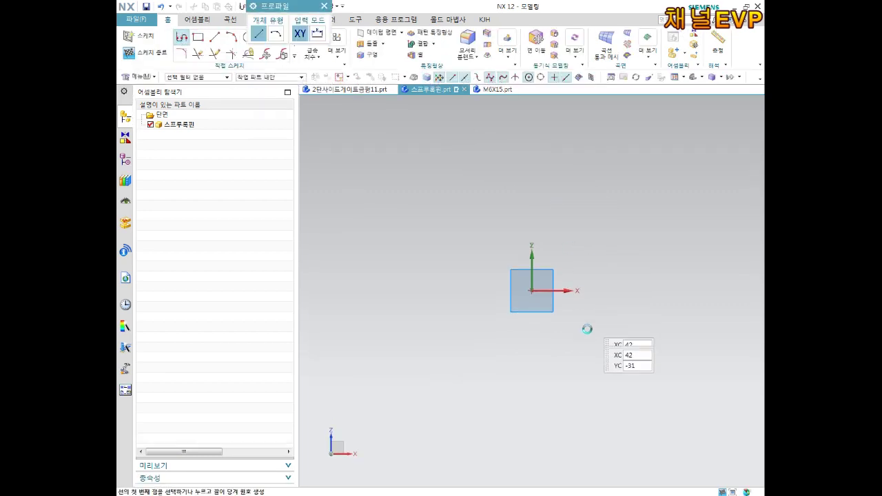
{"action": "left_click", "coordinate": [531, 291]}
{"action": "left_click", "coordinate": [531, 171]}
{"action": "left_click", "coordinate": [569, 172]}
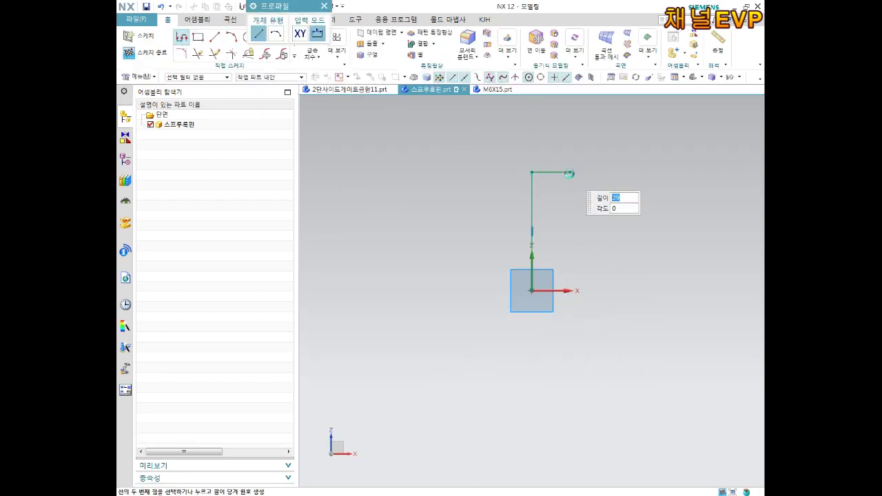
{"action": "left_click", "coordinate": [575, 221]}
{"action": "left_click", "coordinate": [691, 222]}
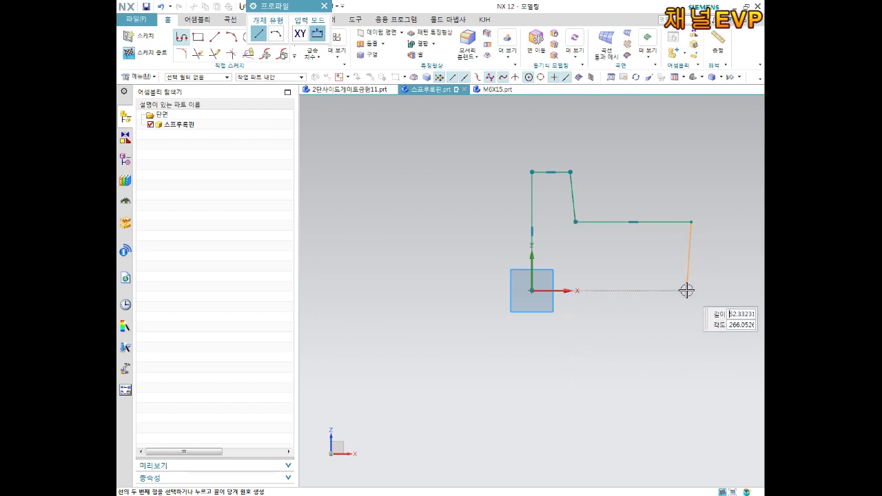
{"action": "left_click", "coordinate": [678, 290]}
{"action": "left_click", "coordinate": [531, 290]}
{"action": "key", "text": "Escape"}
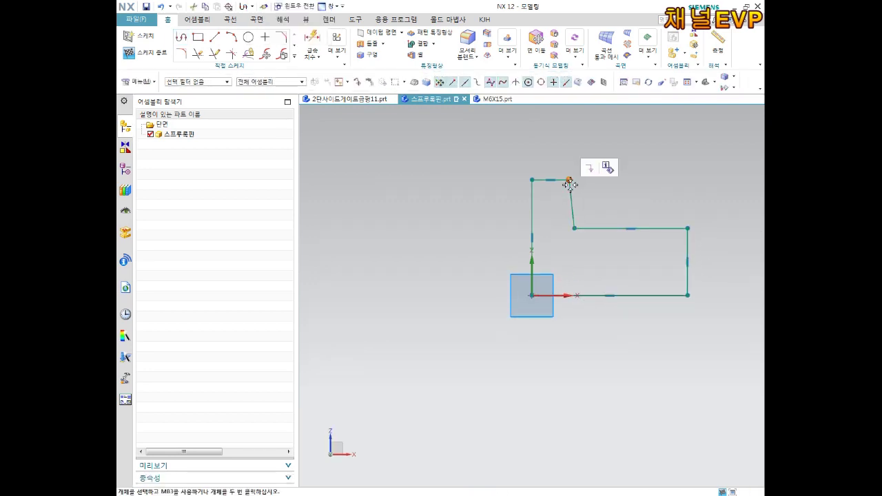
Apply a Vertical constraint to the slanted line of the profile.
{"action": "left_click", "coordinate": [569, 190]}
{"action": "left_click", "coordinate": [676, 157]}
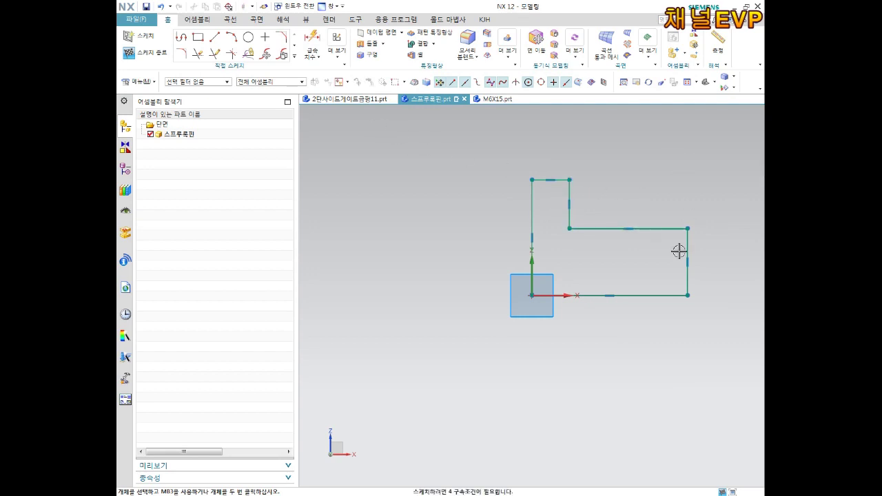
{"action": "scroll", "coordinate": [678, 272], "scroll_direction": "up", "scroll_amount": 1}
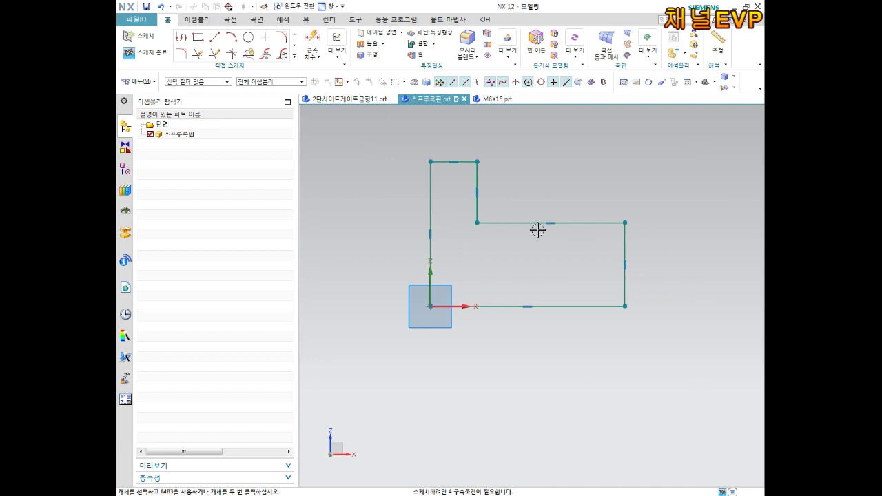
{"action": "scroll", "coordinate": [538, 230], "scroll_direction": "up", "scroll_amount": 1}
{"action": "middle_click_drag", "start_coordinate": [527, 228], "coordinate": [584, 274], "text": "shift"}
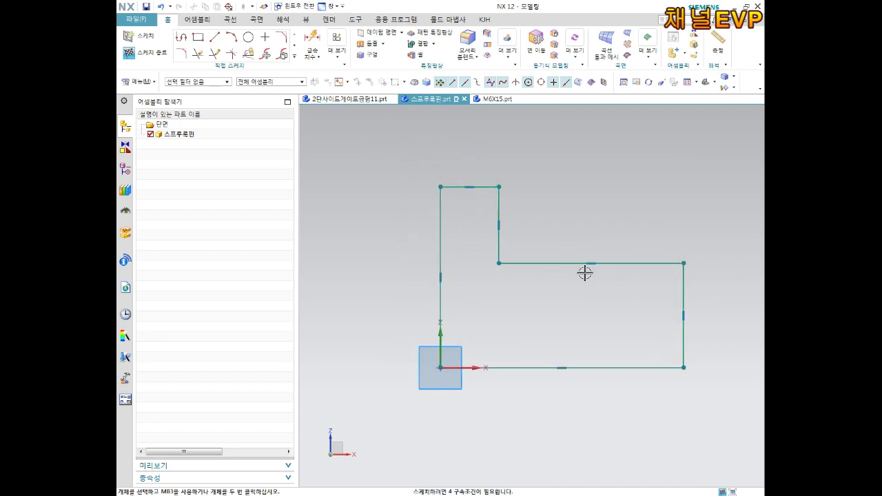
Dimension the bottom line at 85 and the right and left heights at 3 and 4.5.
{"action": "key", "text": "d"}
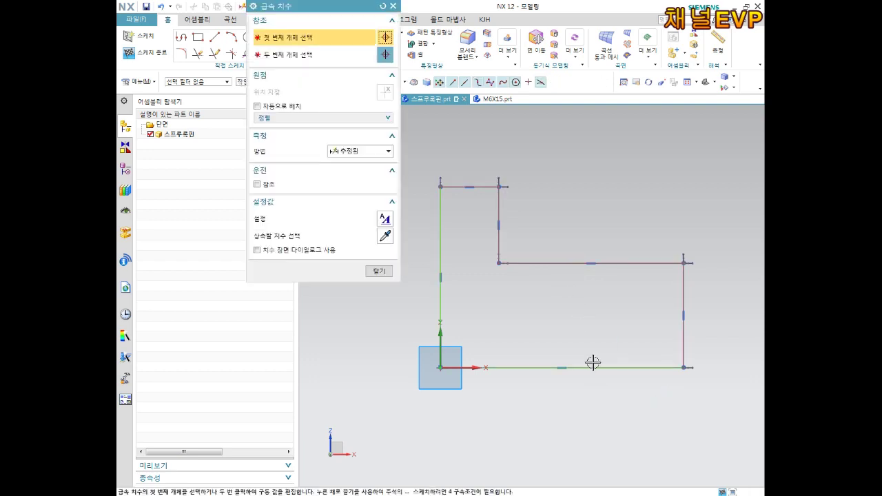
{"action": "left_click", "coordinate": [601, 365]}
{"action": "left_click", "coordinate": [596, 401]}
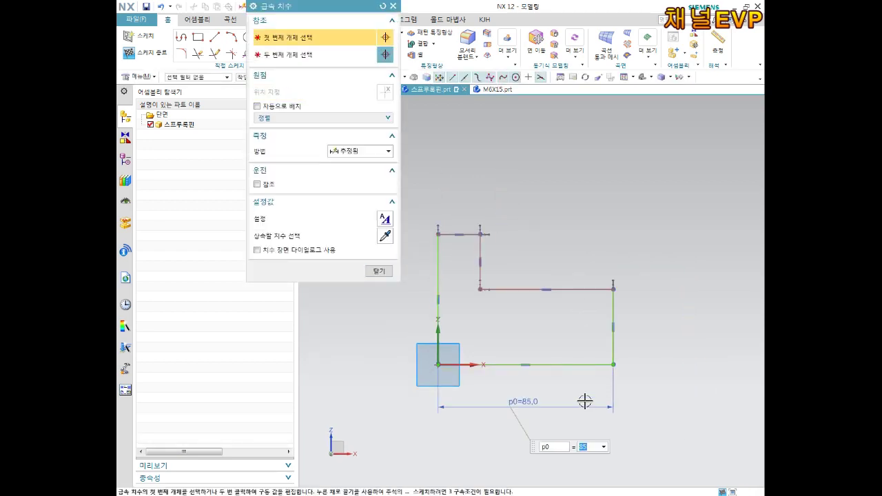
{"action": "left_click", "coordinate": [610, 304]}
{"action": "left_click", "coordinate": [642, 305]}
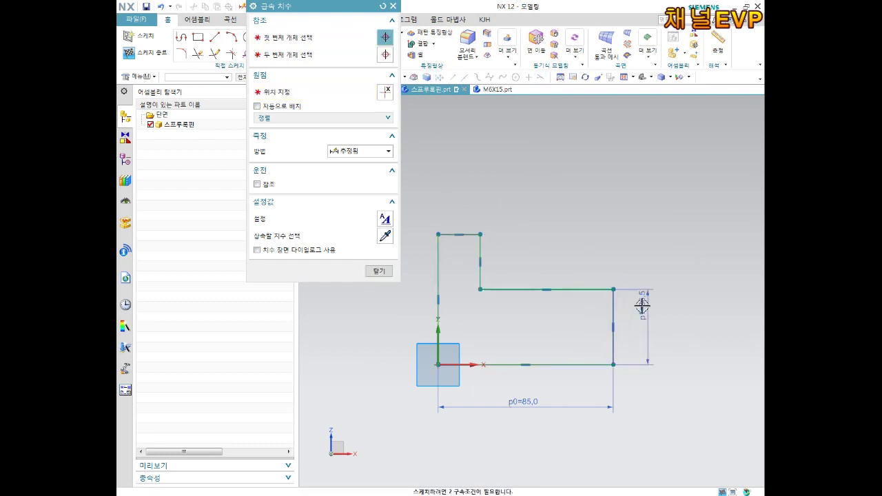
{"action": "type", "text": "3"}
{"action": "key", "text": "Return"}
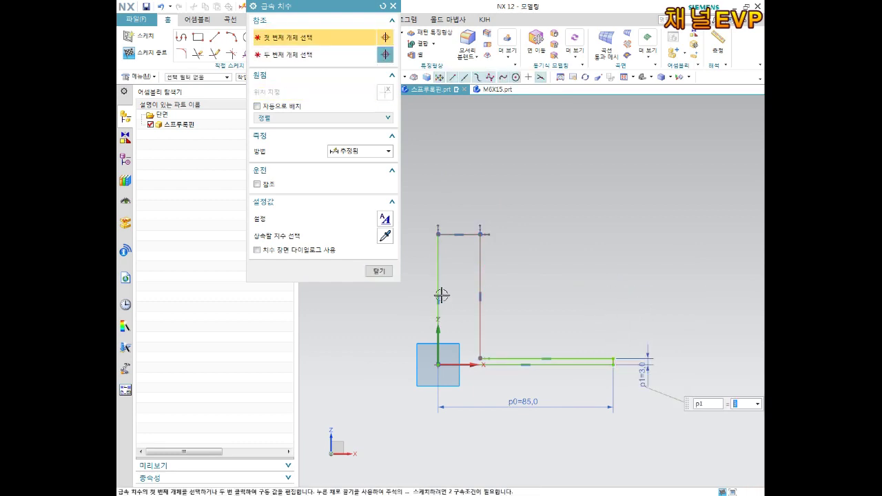
{"action": "left_click", "coordinate": [439, 277]}
{"action": "left_click", "coordinate": [408, 308]}
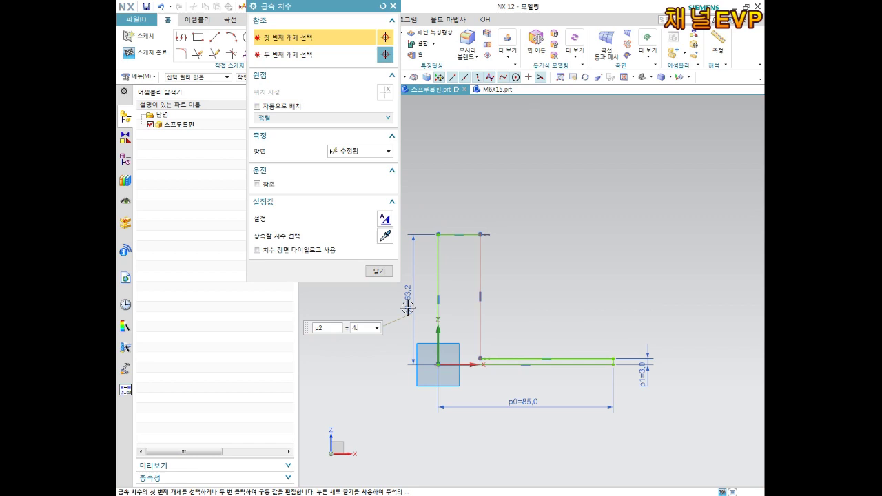
{"action": "type", "text": "4.5"}
{"action": "key", "text": "Return"}
Dimension the short top step width as 6.
{"action": "scroll", "coordinate": [571, 331], "scroll_direction": "up", "scroll_amount": 3}
{"action": "middle_click_drag", "start_coordinate": [424, 374], "coordinate": [552, 345], "text": "shift"}
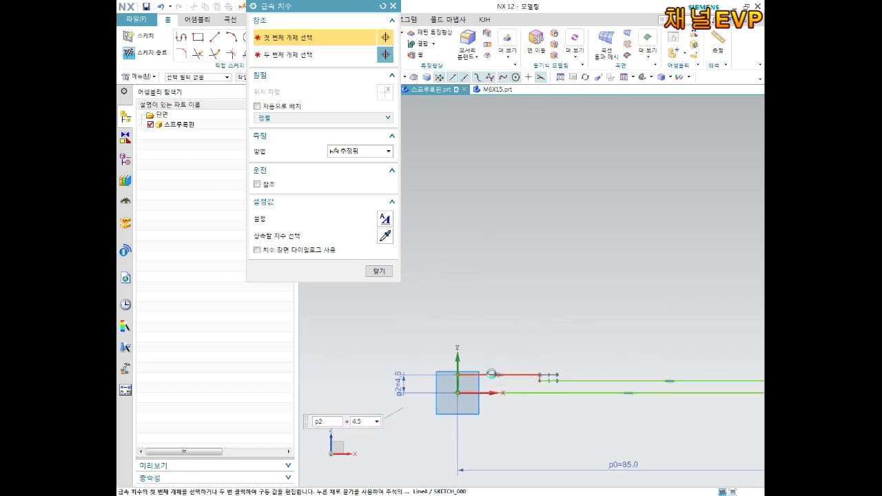
{"action": "left_click", "coordinate": [491, 374]}
{"action": "left_click", "coordinate": [482, 337]}
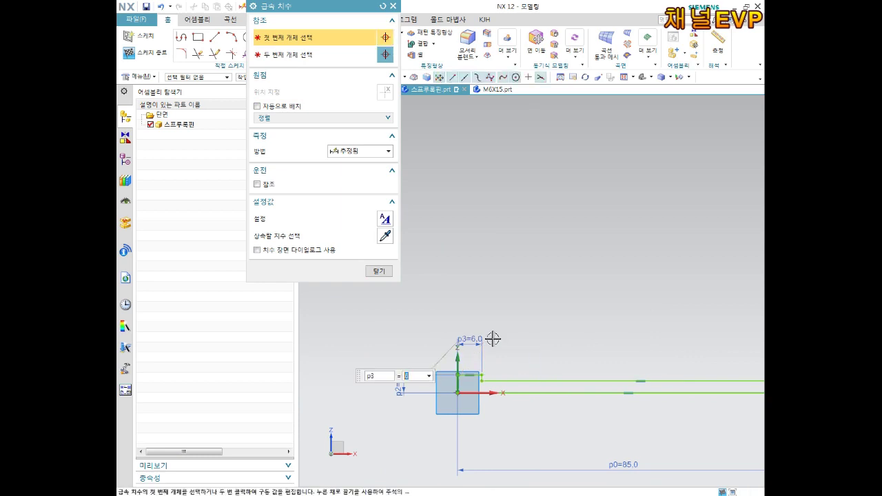
{"action": "type", "text": "6"}
{"action": "key", "text": "Return"}
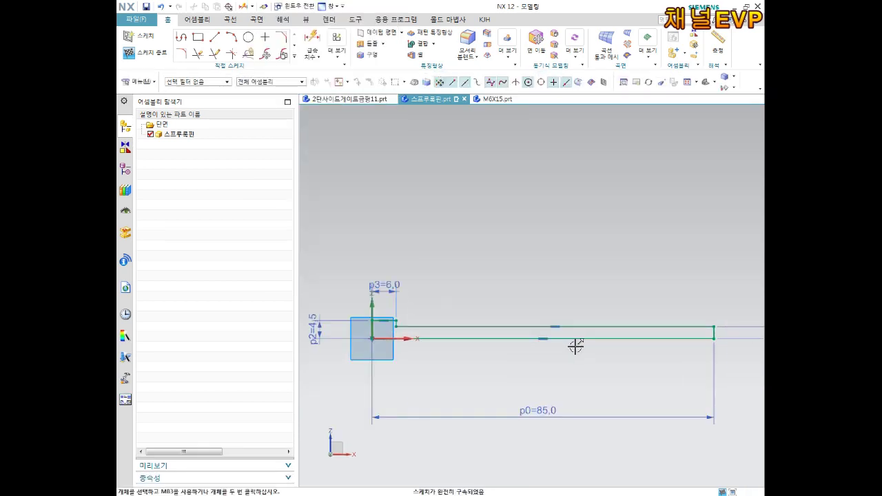
Reposition the 4.5 and 85 dimension labels and finish the sketch.
{"action": "scroll", "coordinate": [678, 351], "scroll_direction": "up", "scroll_amount": 1}
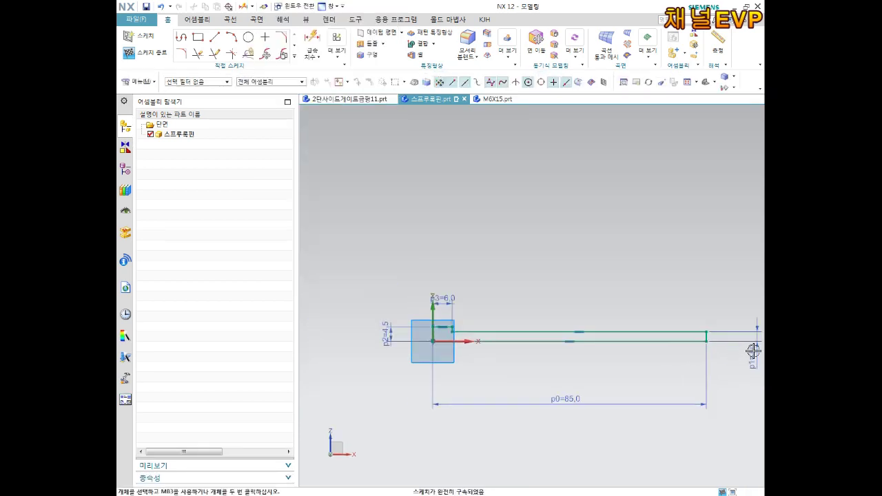
{"action": "left_click_drag", "start_coordinate": [398, 333], "coordinate": [410, 297]}
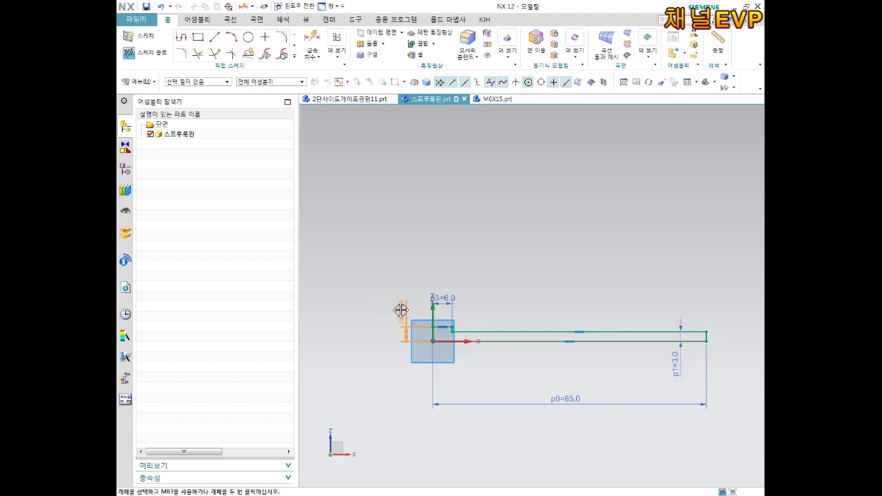
{"action": "scroll", "coordinate": [564, 360], "scroll_direction": "down", "scroll_amount": 2}
{"action": "left_click_drag", "start_coordinate": [561, 388], "coordinate": [558, 337]}
{"action": "middle_click_drag", "start_coordinate": [558, 337], "coordinate": [545, 331], "text": "shift"}
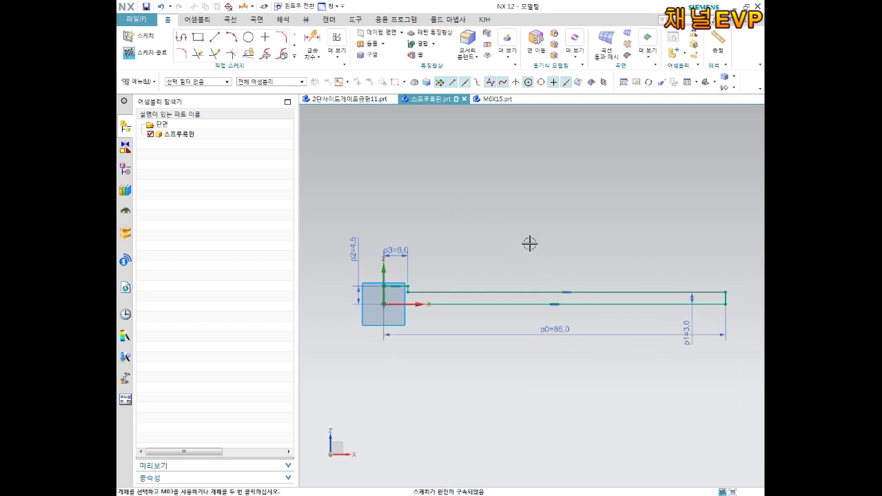
{"action": "left_click", "coordinate": [142, 45]}
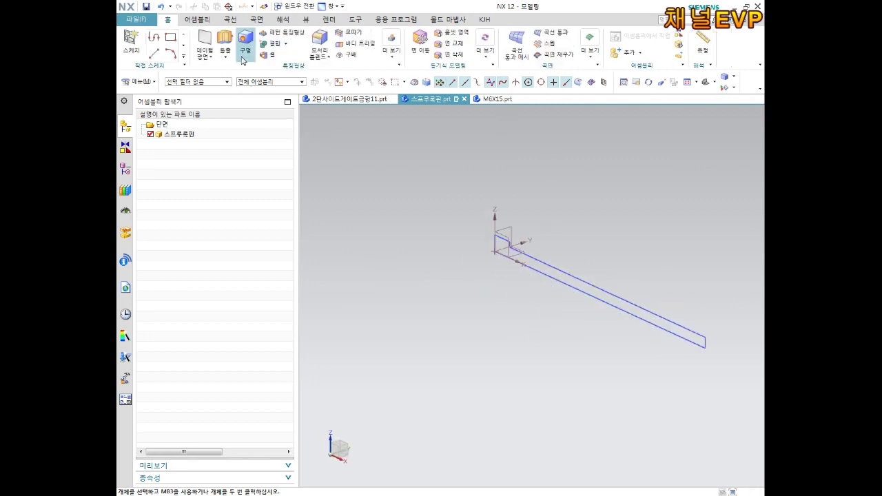
Revolve the stepped sketch profile 0–360° about a sketch line to form the headed pin.
{"action": "scroll", "coordinate": [723, 315], "scroll_direction": "up", "scroll_amount": 3}
{"action": "left_click", "coordinate": [590, 295]}
{"action": "left_click", "coordinate": [275, 92]}
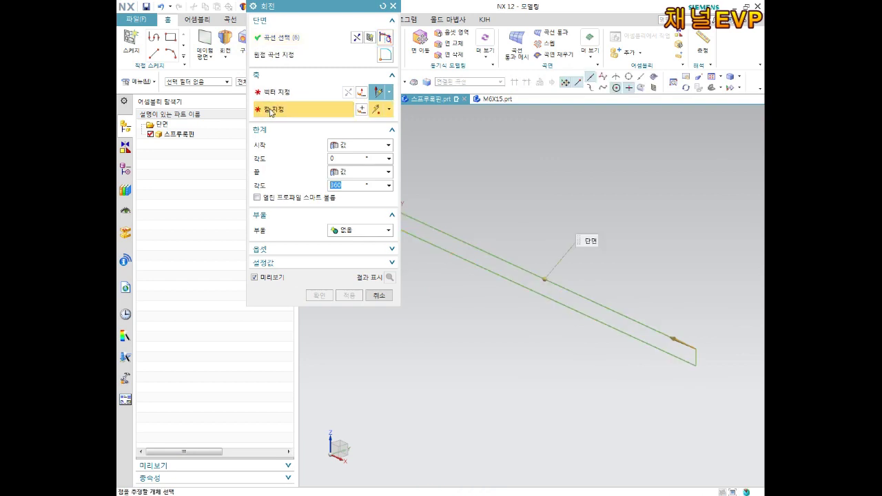
{"action": "left_click", "coordinate": [472, 261]}
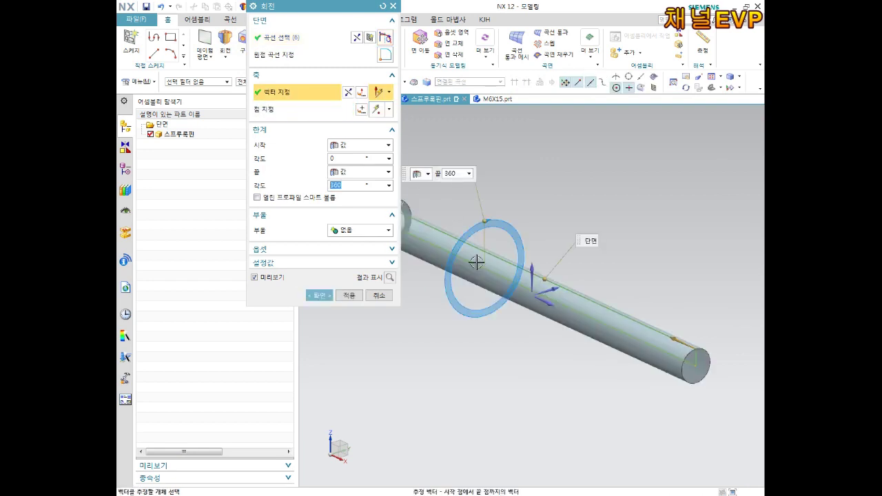
{"action": "left_click", "coordinate": [320, 296]}
{"action": "mouse_move", "coordinate": [496, 345]}
{"action": "middle_mouse_down"}
{"action": "mouse_move", "coordinate": [544, 340]}
{"action": "mouse_move", "coordinate": [577, 368]}
{"action": "mouse_move", "coordinate": [537, 394]}
{"action": "middle_mouse_up"}
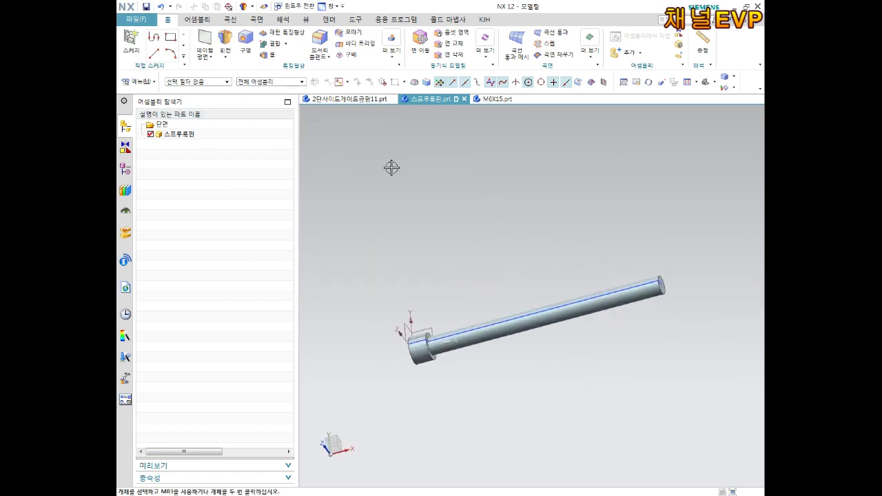
{"action": "mouse_move", "coordinate": [507, 199]}
{"action": "middle_mouse_down"}
{"action": "mouse_move", "coordinate": [483, 227]}
{"action": "mouse_move", "coordinate": [545, 193]}
{"action": "middle_mouse_up"}
Create a sketch on a vertical plane at the pin head, zoomed onto the shaft end.
{"action": "left_click", "coordinate": [128, 45]}
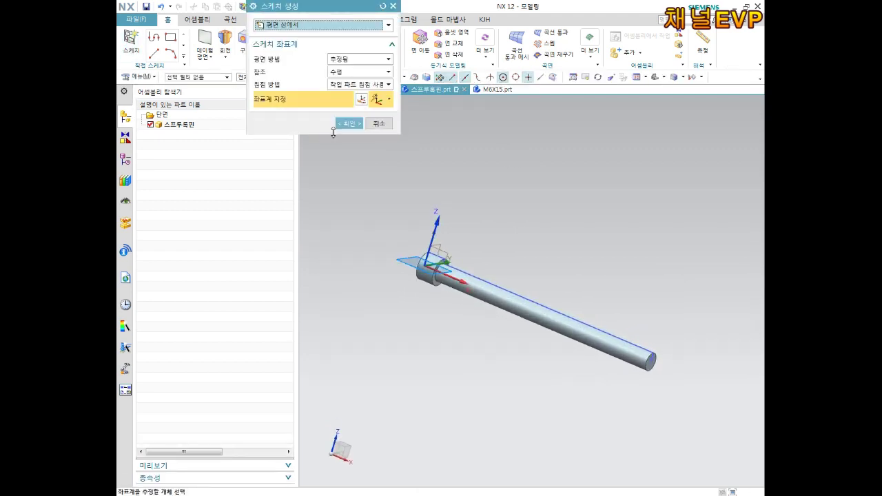
{"action": "middle_click_drag", "start_coordinate": [459, 218], "coordinate": [451, 219]}
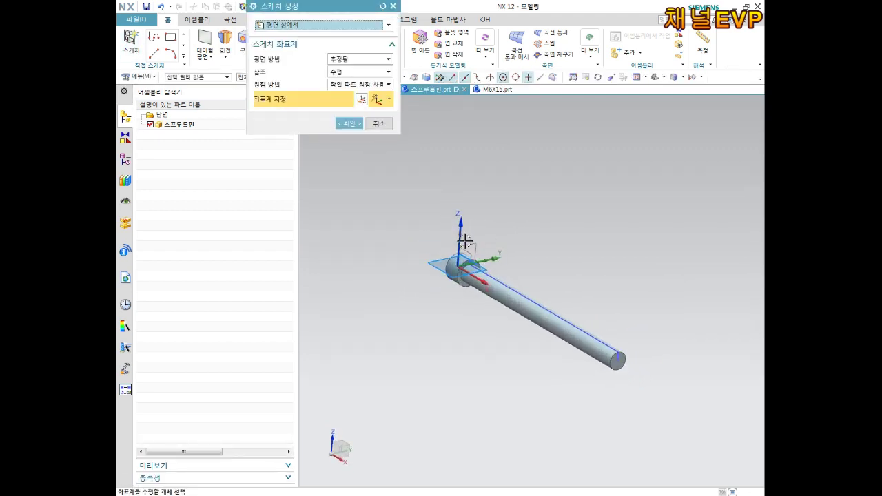
{"action": "left_click", "coordinate": [460, 238]}
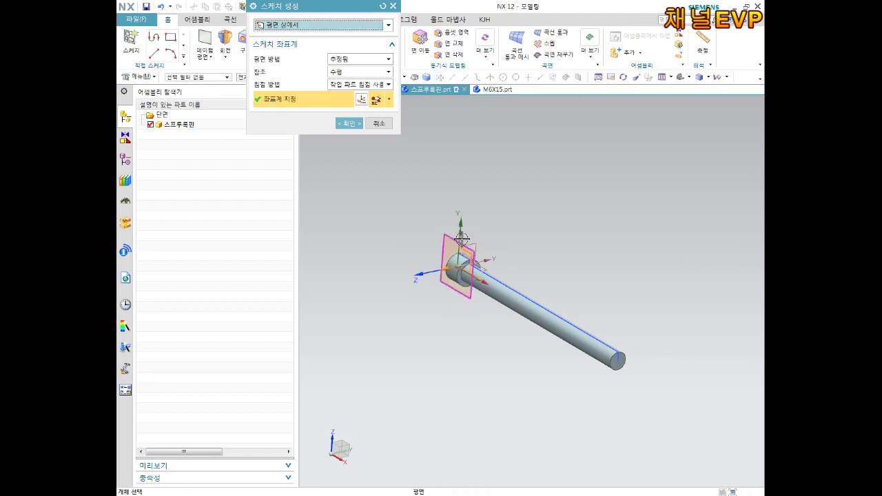
{"action": "left_click", "coordinate": [348, 124]}
{"action": "middle_click_drag", "start_coordinate": [571, 241], "coordinate": [425, 230], "text": "shift"}
{"action": "scroll", "coordinate": [521, 297], "scroll_direction": "up", "scroll_amount": 3}
{"action": "scroll", "coordinate": [570, 303], "scroll_direction": "up", "scroll_amount": 4}
{"action": "middle_click_drag", "start_coordinate": [569, 303], "coordinate": [574, 276], "text": "shift"}
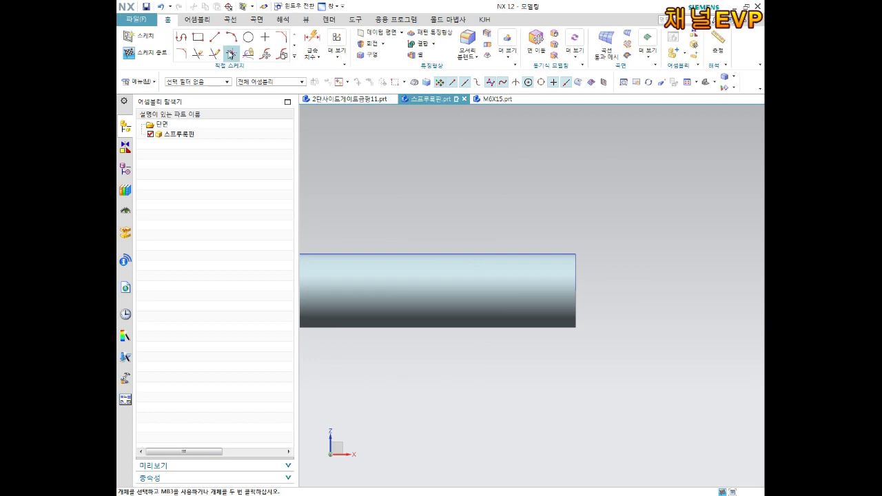
Draw a closed six-line profile with a V-shaped notch across the shaft end.
{"action": "left_click", "coordinate": [186, 41]}
{"action": "left_click", "coordinate": [505, 214]}
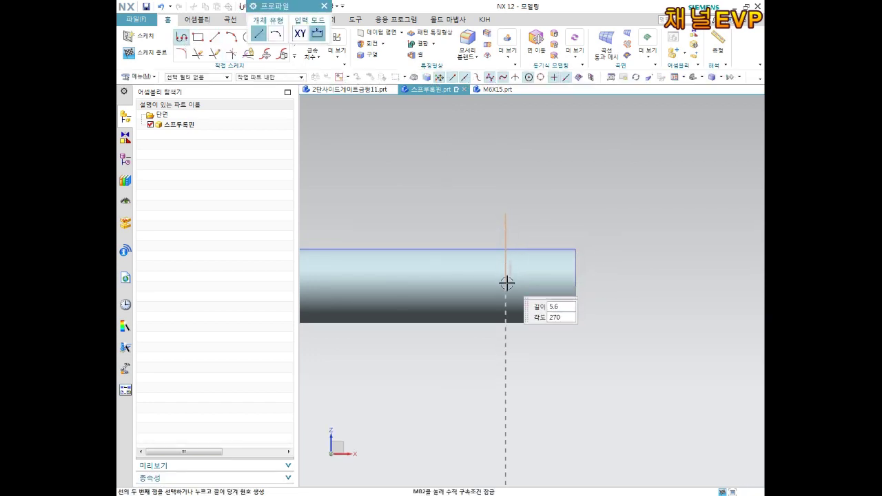
{"action": "left_click", "coordinate": [509, 283]}
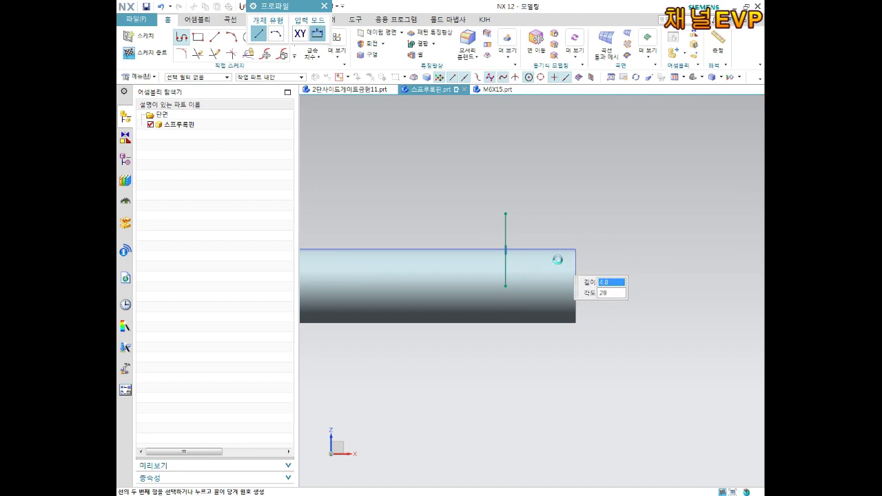
{"action": "left_click", "coordinate": [556, 258]}
{"action": "left_click", "coordinate": [575, 310]}
{"action": "left_click", "coordinate": [627, 311]}
{"action": "left_click", "coordinate": [629, 213]}
{"action": "left_click", "coordinate": [506, 209]}
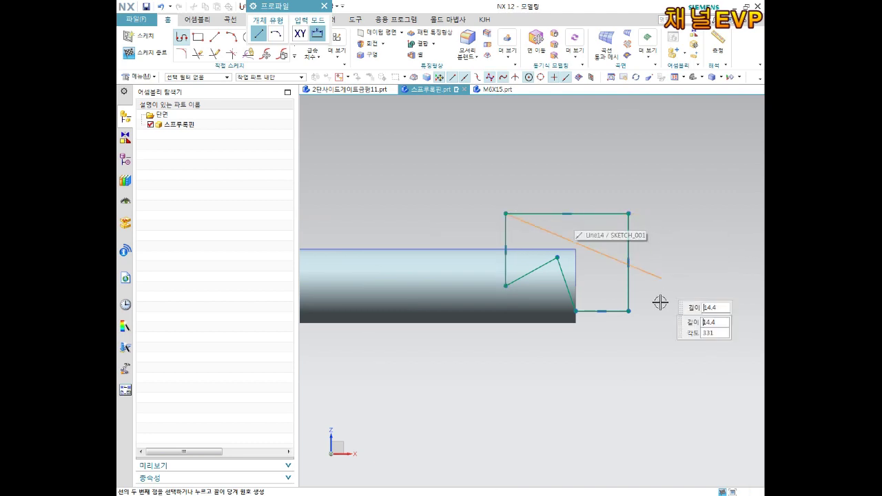
{"action": "key", "text": "Escape"}
Switch the body rendering style to Static Wireframe.
{"action": "scroll", "coordinate": [635, 182], "scroll_direction": "up", "scroll_amount": 1}
{"action": "middle_click_drag", "start_coordinate": [625, 201], "coordinate": [622, 177], "text": "shift"}
{"action": "left_click", "coordinate": [731, 80]}
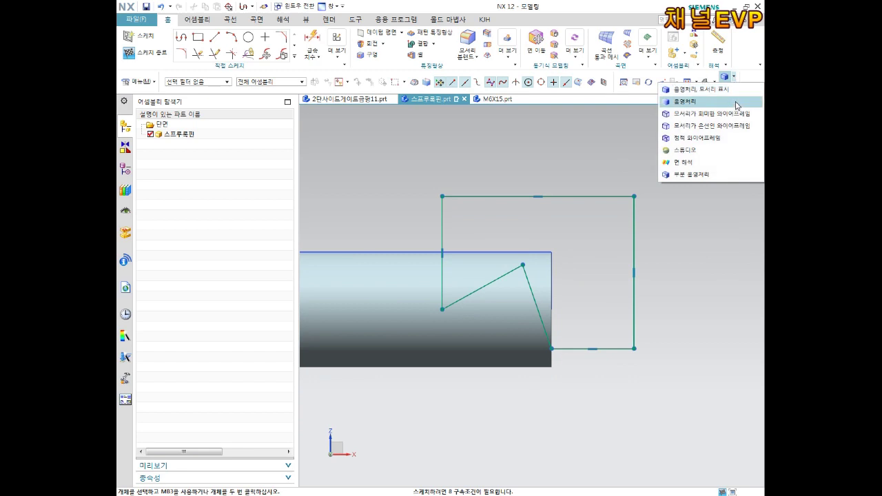
{"action": "left_click", "coordinate": [720, 138]}
{"action": "middle_click_drag", "start_coordinate": [662, 211], "coordinate": [647, 195], "text": "shift"}
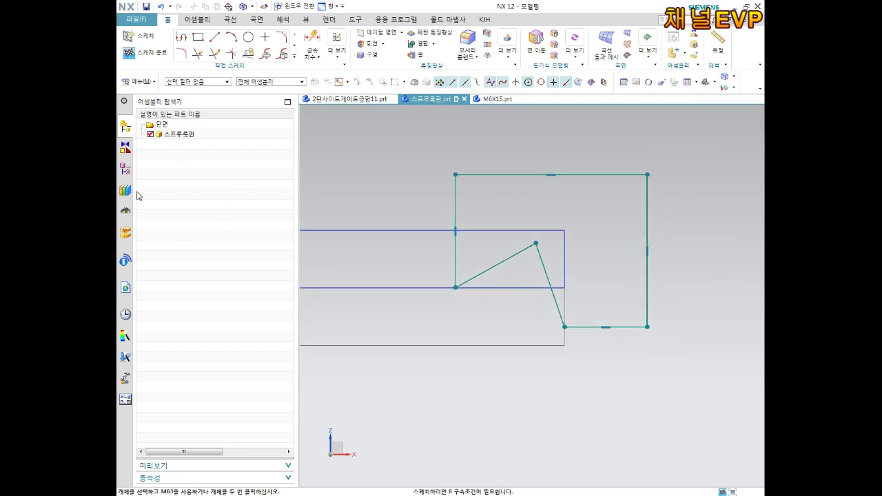
Hide Sketch (1) from the part's model history.
{"action": "left_click", "coordinate": [125, 171]}
{"action": "right_click", "coordinate": [200, 185]}
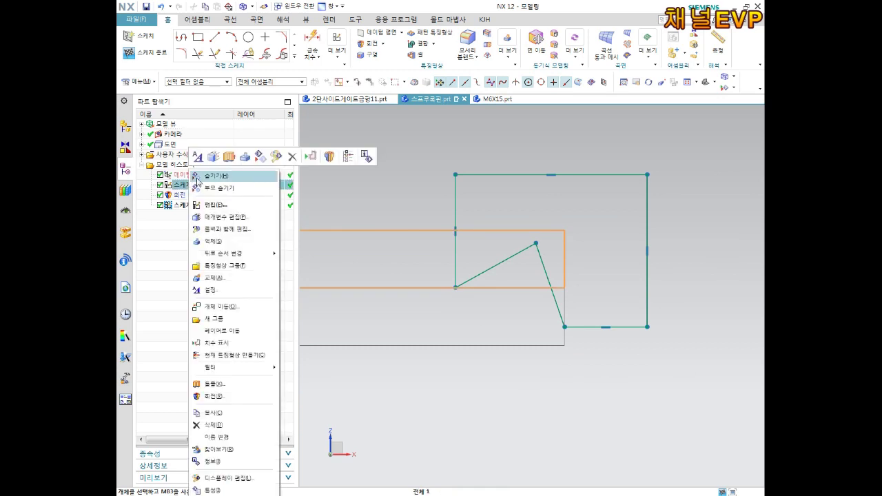
{"action": "left_click", "coordinate": [206, 173]}
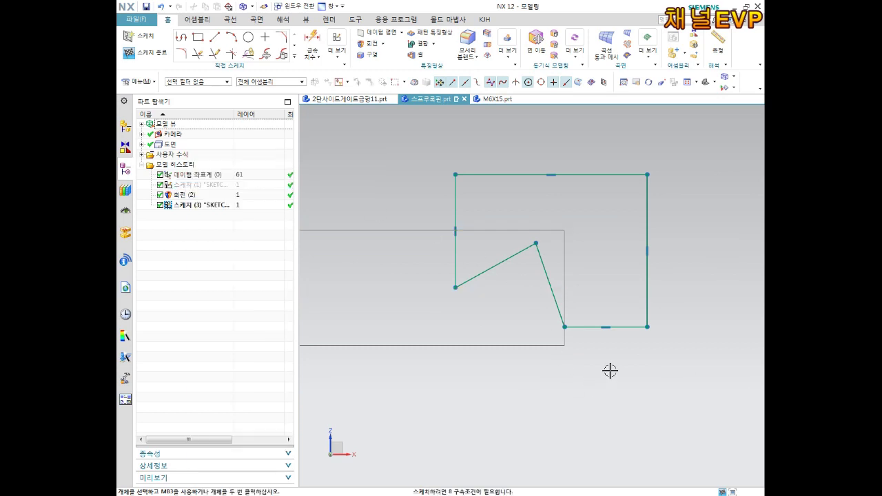
{"action": "middle_click_drag", "start_coordinate": [610, 371], "coordinate": [599, 381], "text": "shift"}
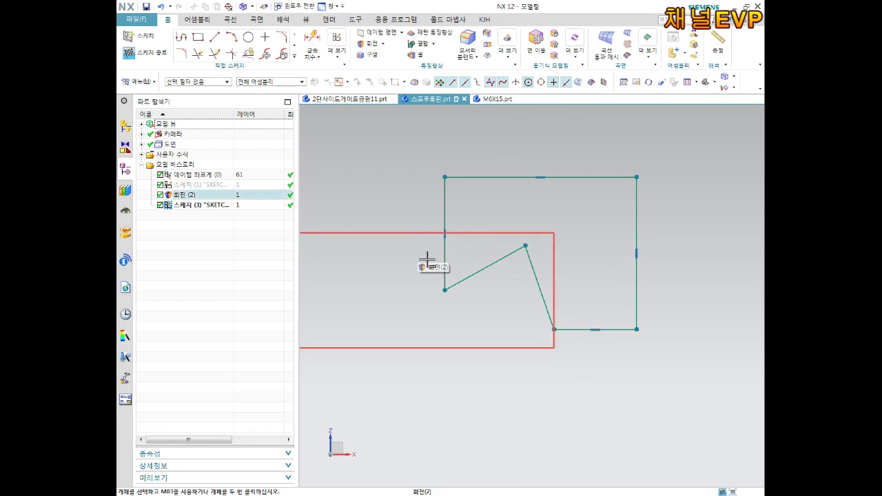
Draw a horizontal line through the profile's lower-left corner and convert it to a reference centerline.
{"action": "left_click", "coordinate": [215, 39]}
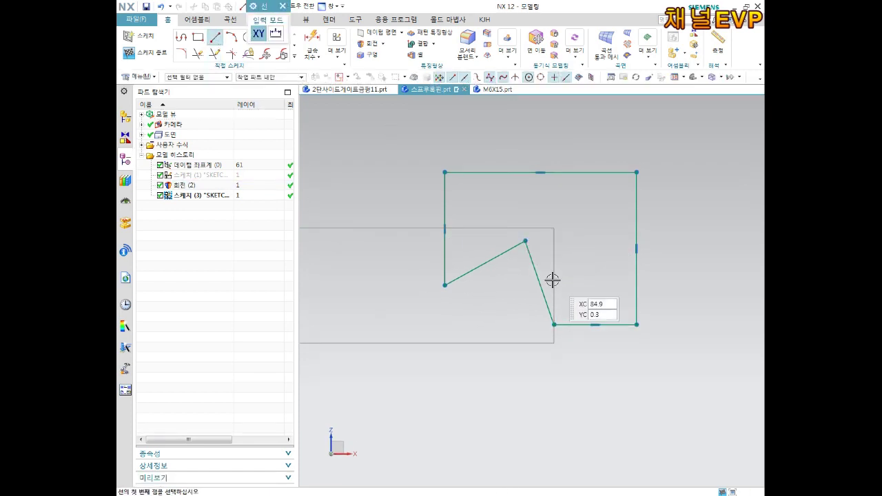
{"action": "left_click", "coordinate": [338, 284]}
{"action": "key", "text": "Escape"}
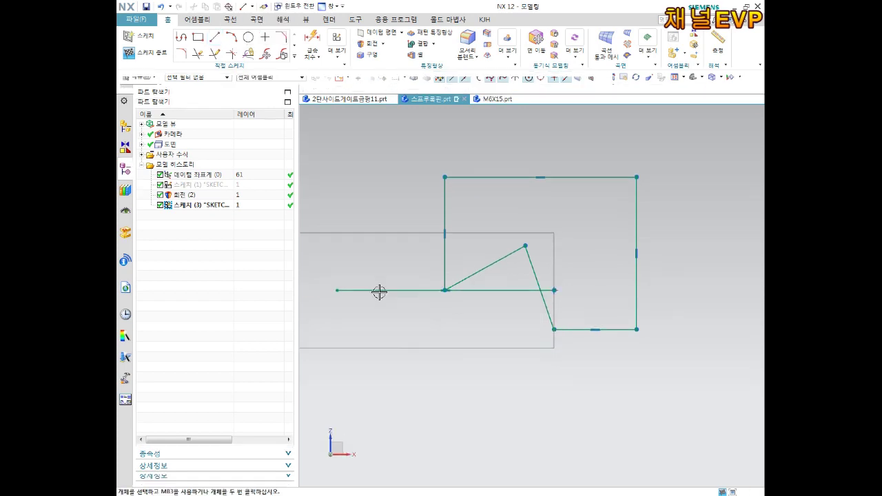
{"action": "left_click", "coordinate": [379, 290]}
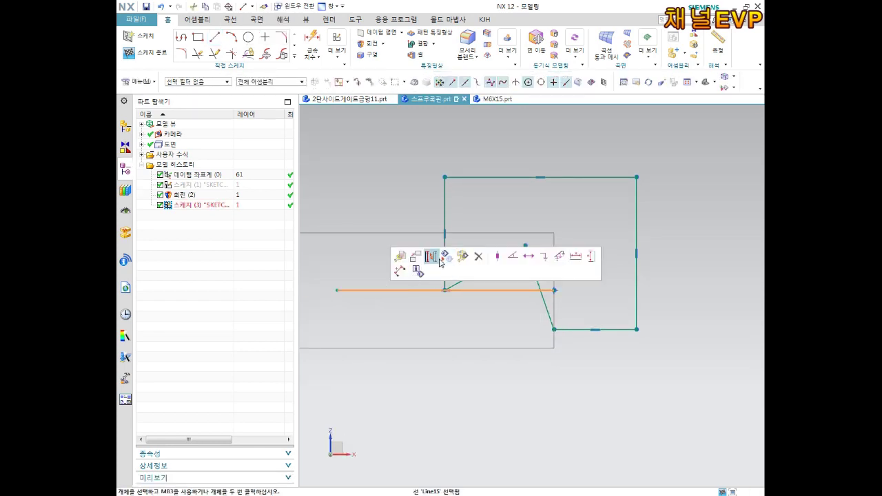
{"action": "left_click", "coordinate": [432, 257]}
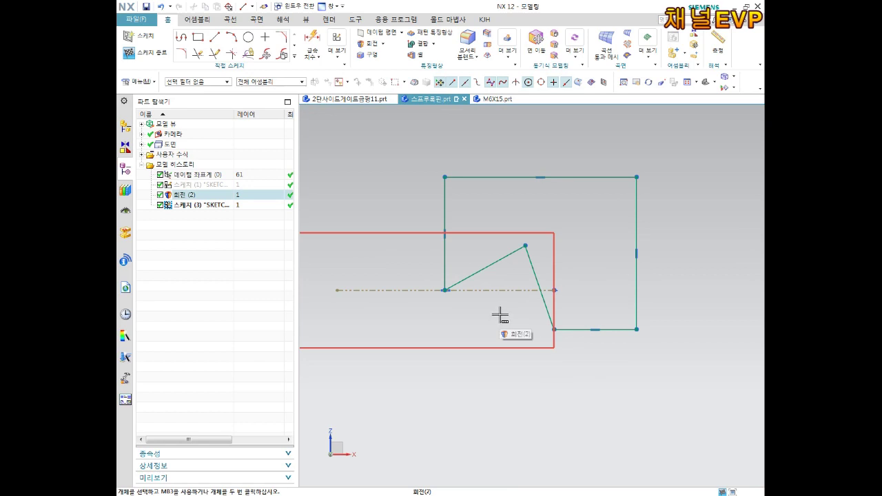
Dimension the vertical offset p6 between the slanted line and centerline point as 1.
{"action": "key", "text": "d"}
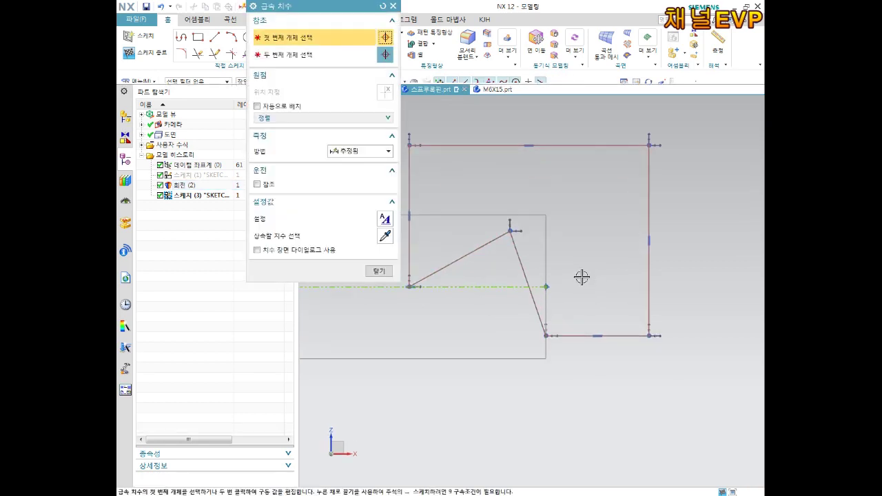
{"action": "scroll", "coordinate": [583, 282], "scroll_direction": "up", "scroll_amount": 2}
{"action": "left_click", "coordinate": [515, 275]}
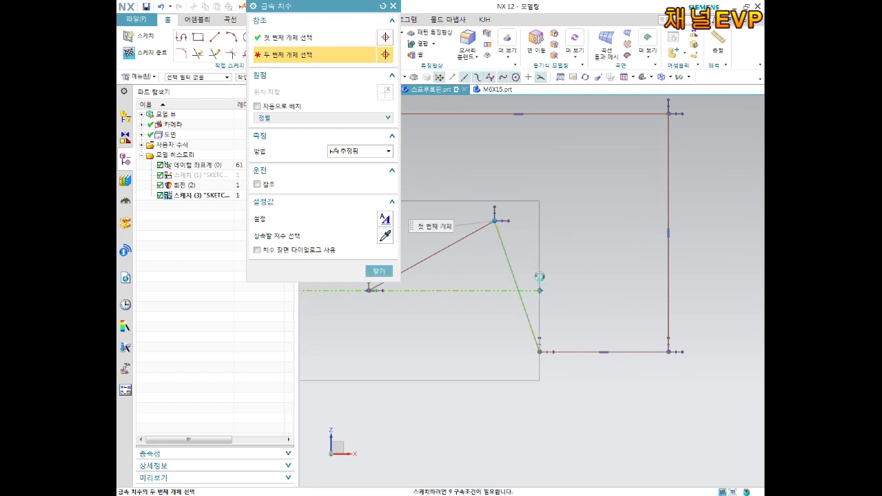
{"action": "left_click", "coordinate": [539, 276]}
{"action": "left_click", "coordinate": [576, 255]}
{"action": "type", "text": "1"}
{"action": "key", "text": "Return"}
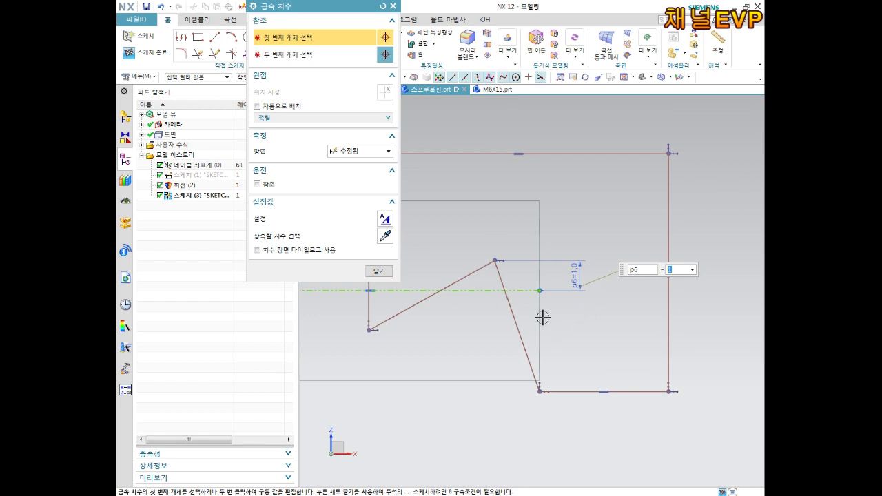
Attempt an angle dimension on the slanted line, cancelling the unsuccessful picks.
{"action": "left_click", "coordinate": [517, 314]}
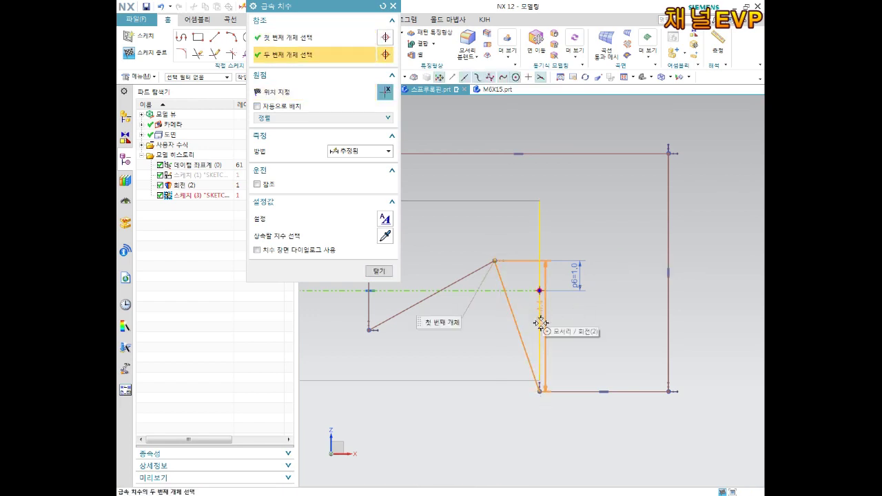
{"action": "left_click", "coordinate": [539, 317]}
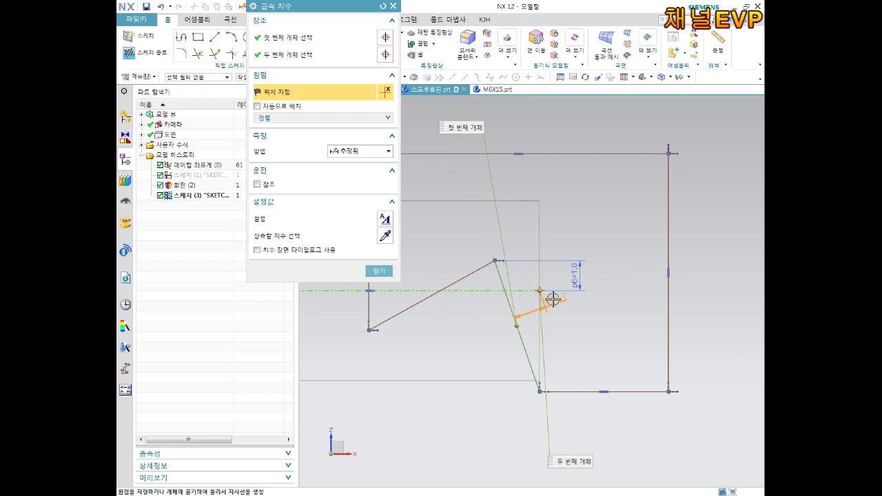
{"action": "key", "text": "Escape"}
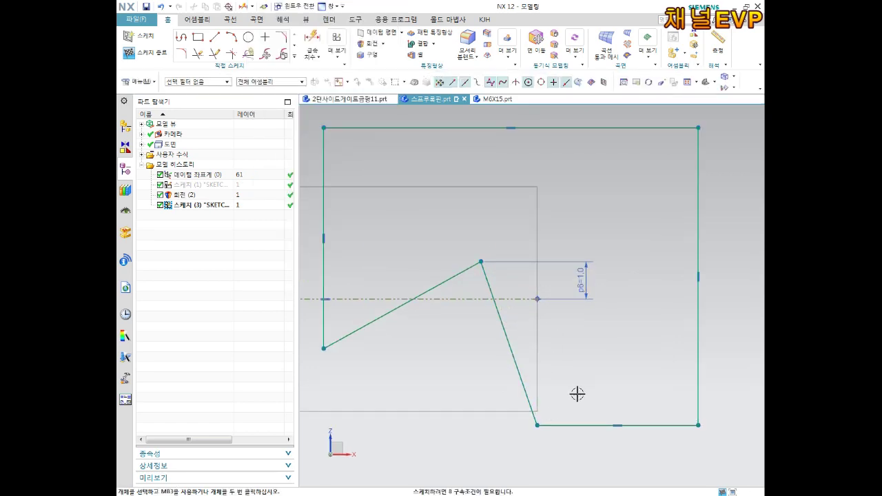
{"action": "key", "text": "d"}
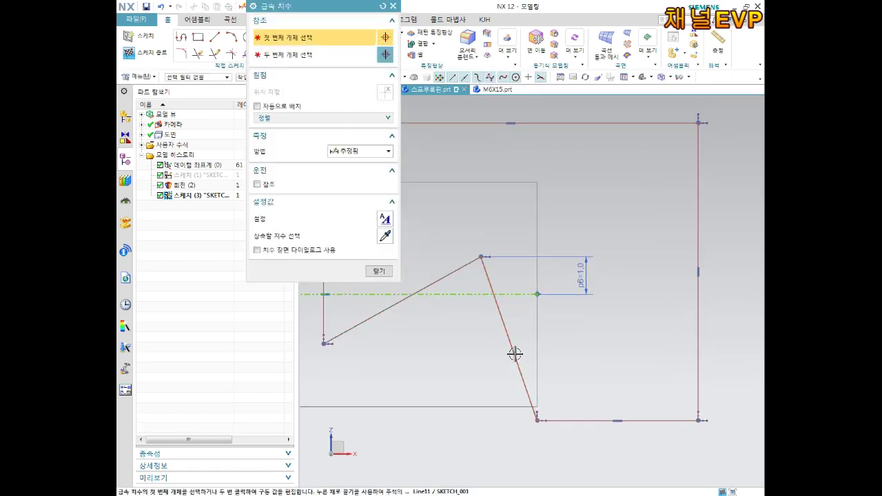
{"action": "left_click", "coordinate": [513, 353]}
{"action": "left_click", "coordinate": [510, 338]}
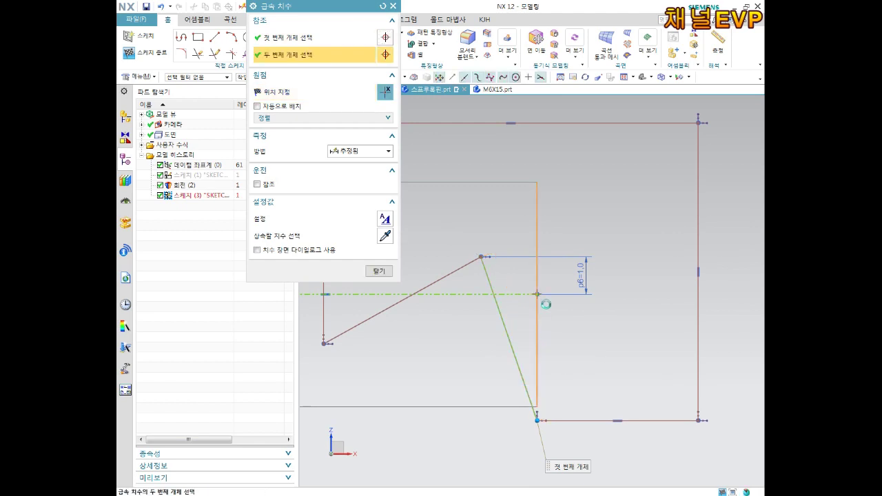
{"action": "left_click", "coordinate": [537, 294]}
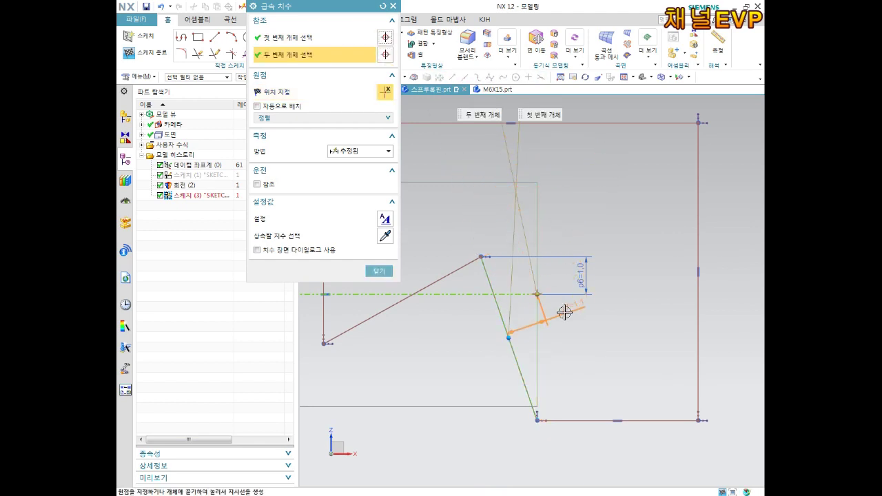
{"action": "key", "text": "ctrl+q"}
Set angle p7 between the slanted line and bottom line to 105°.
{"action": "key", "text": "d"}
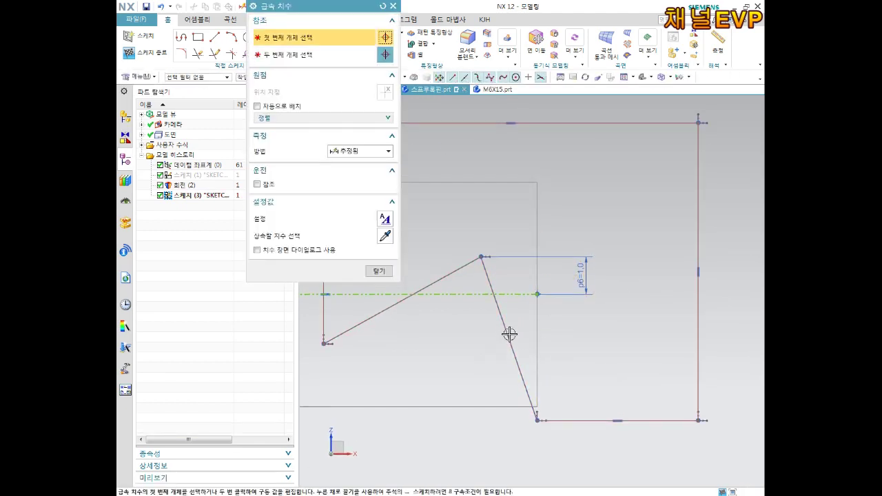
{"action": "left_click", "coordinate": [508, 337]}
{"action": "left_click", "coordinate": [650, 418]}
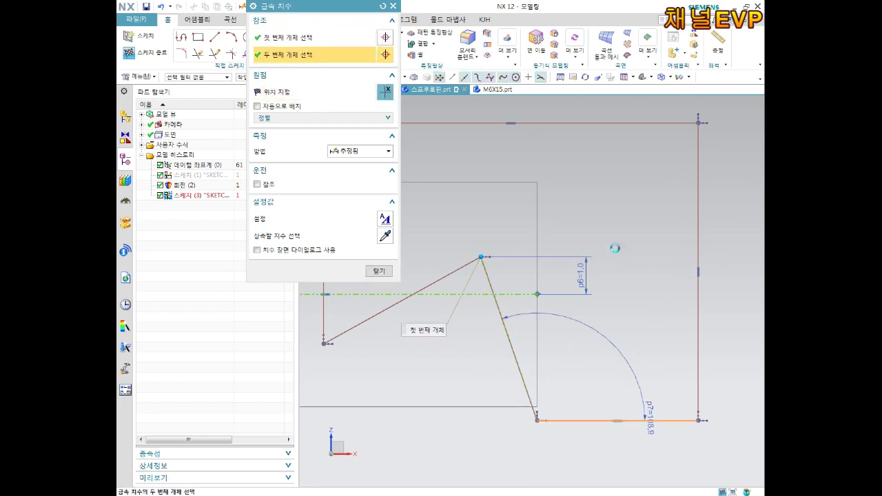
{"action": "left_click", "coordinate": [614, 215]}
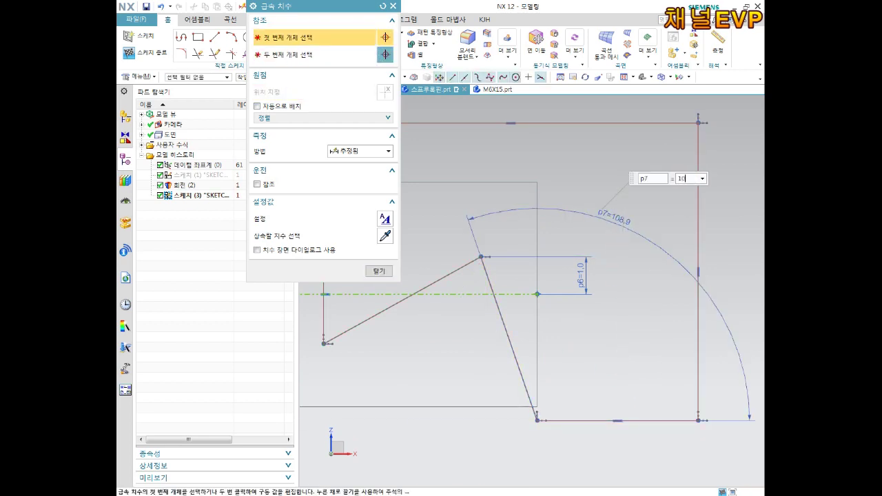
{"action": "type", "text": "105"}
{"action": "key", "text": "Return"}
{"action": "key", "text": "Escape"}
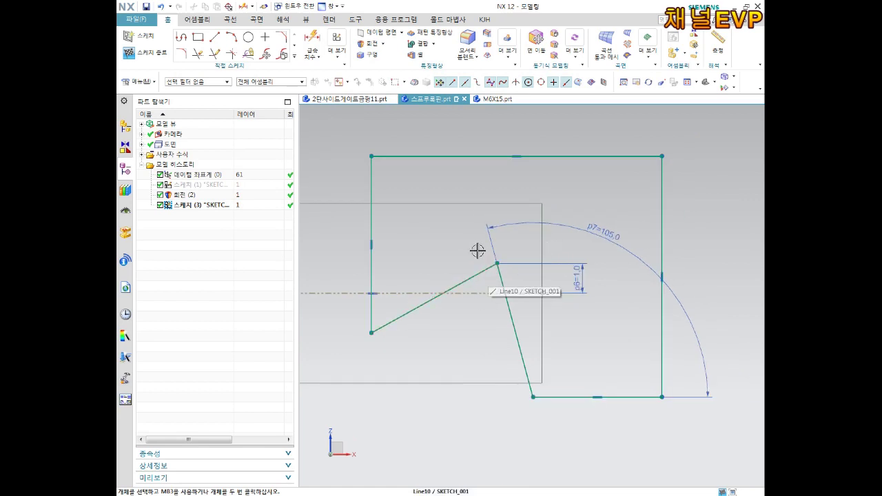
Add the width dimension p8 of 4.0 between the two vertical lines.
{"action": "key", "text": "d"}
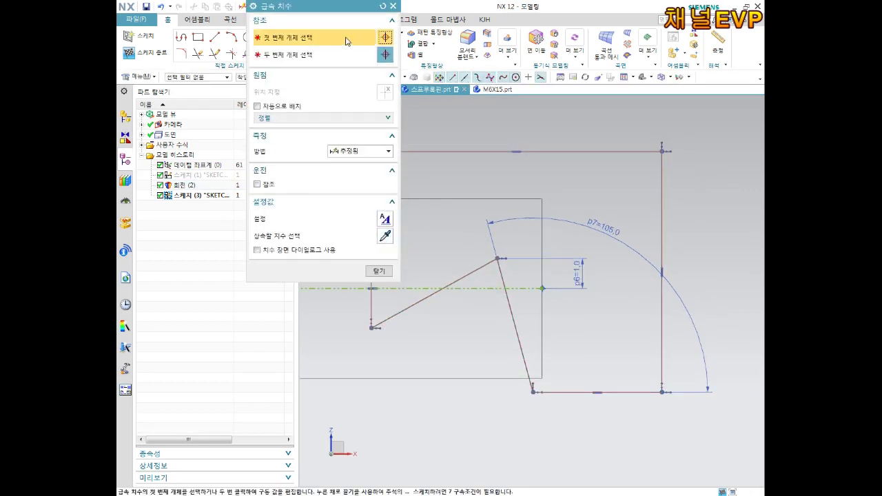
{"action": "left_click_drag", "start_coordinate": [345, 8], "coordinate": [242, 160]}
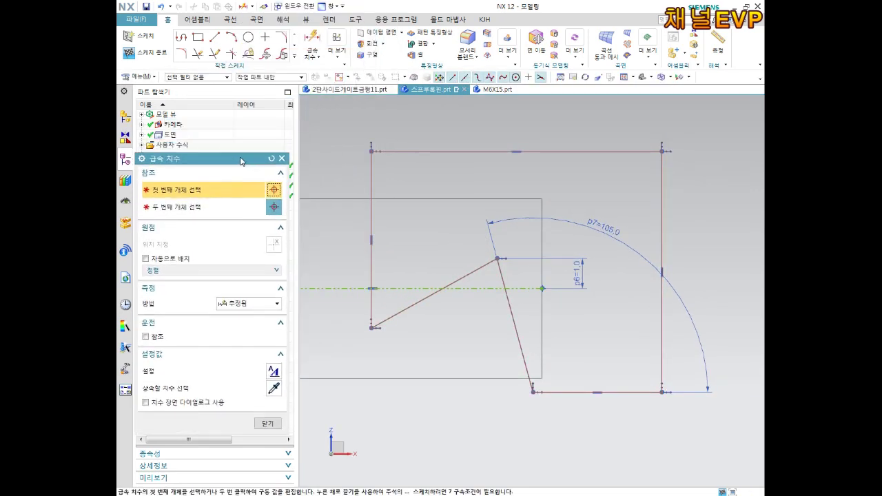
{"action": "left_click", "coordinate": [372, 175]}
{"action": "left_click", "coordinate": [540, 205]}
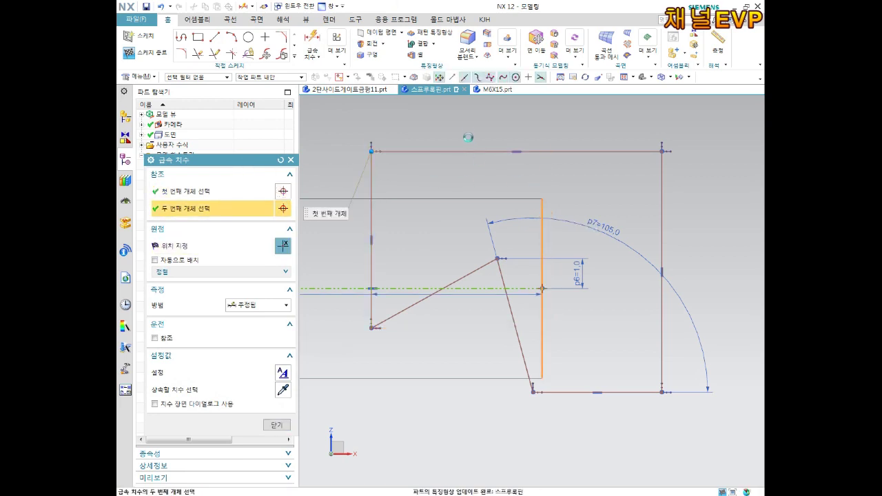
{"action": "left_click", "coordinate": [467, 132]}
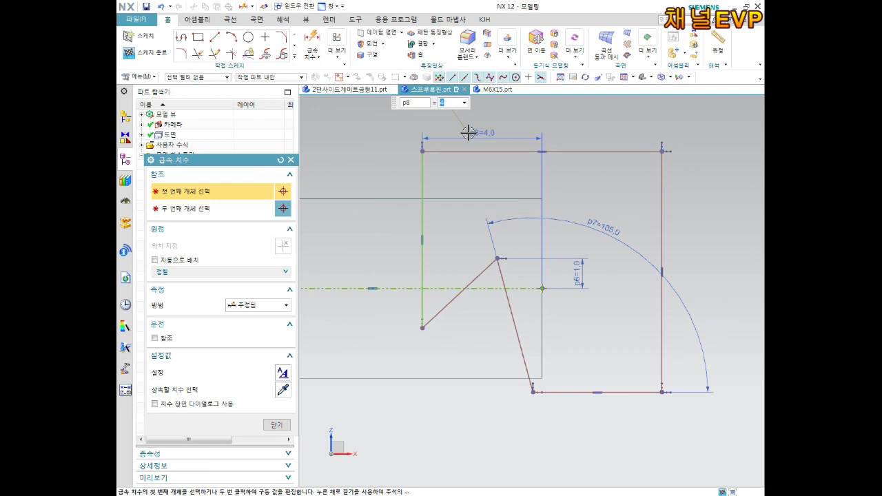
Add the 15° angle p9 between the lower slanted line and the centerline.
{"action": "left_click", "coordinate": [480, 272]}
{"action": "left_click", "coordinate": [492, 289]}
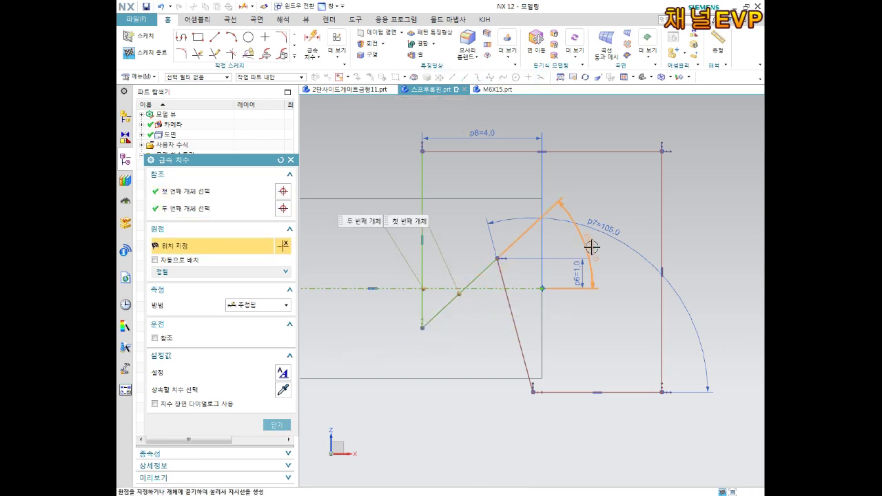
{"action": "left_click", "coordinate": [592, 247]}
{"action": "key", "text": "Return"}
{"action": "key", "text": "ctrl+q"}
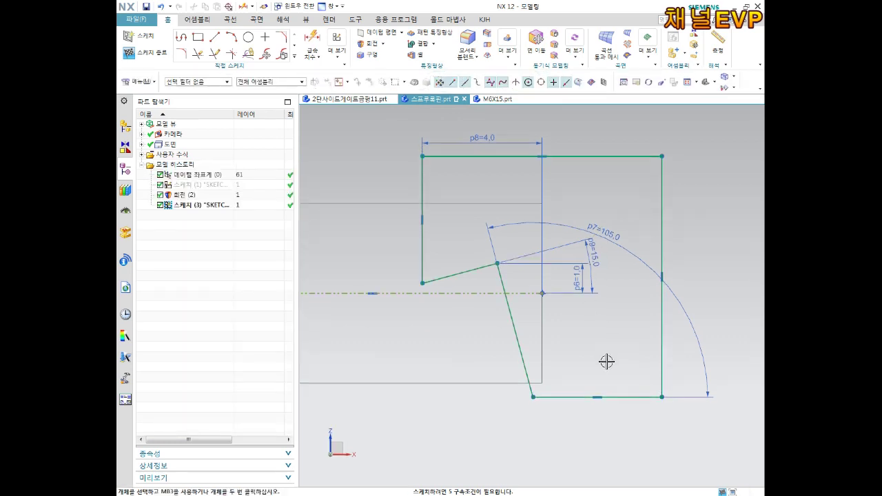